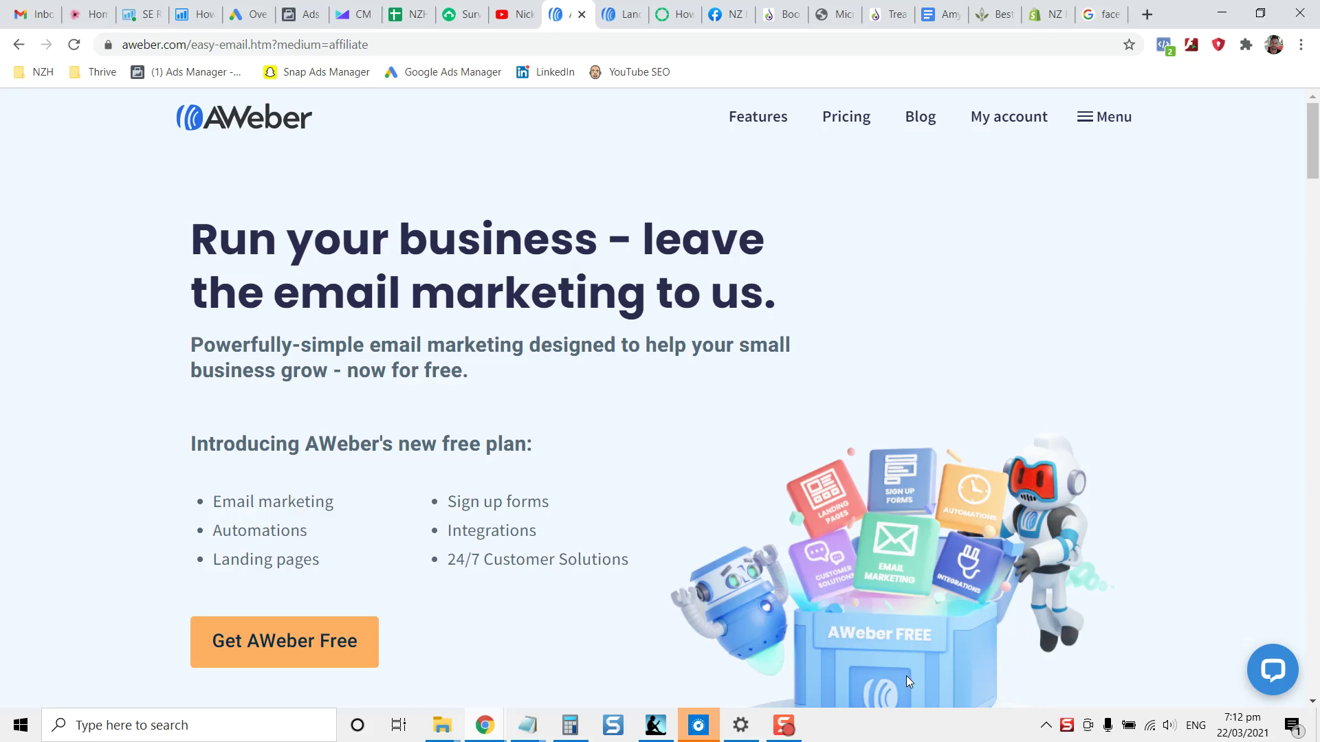
# Start a new landing page from the Landing Pages dashboard using the Gift Guide template.
pyautogui.click(629, 8)
pyautogui.click(562, 7)
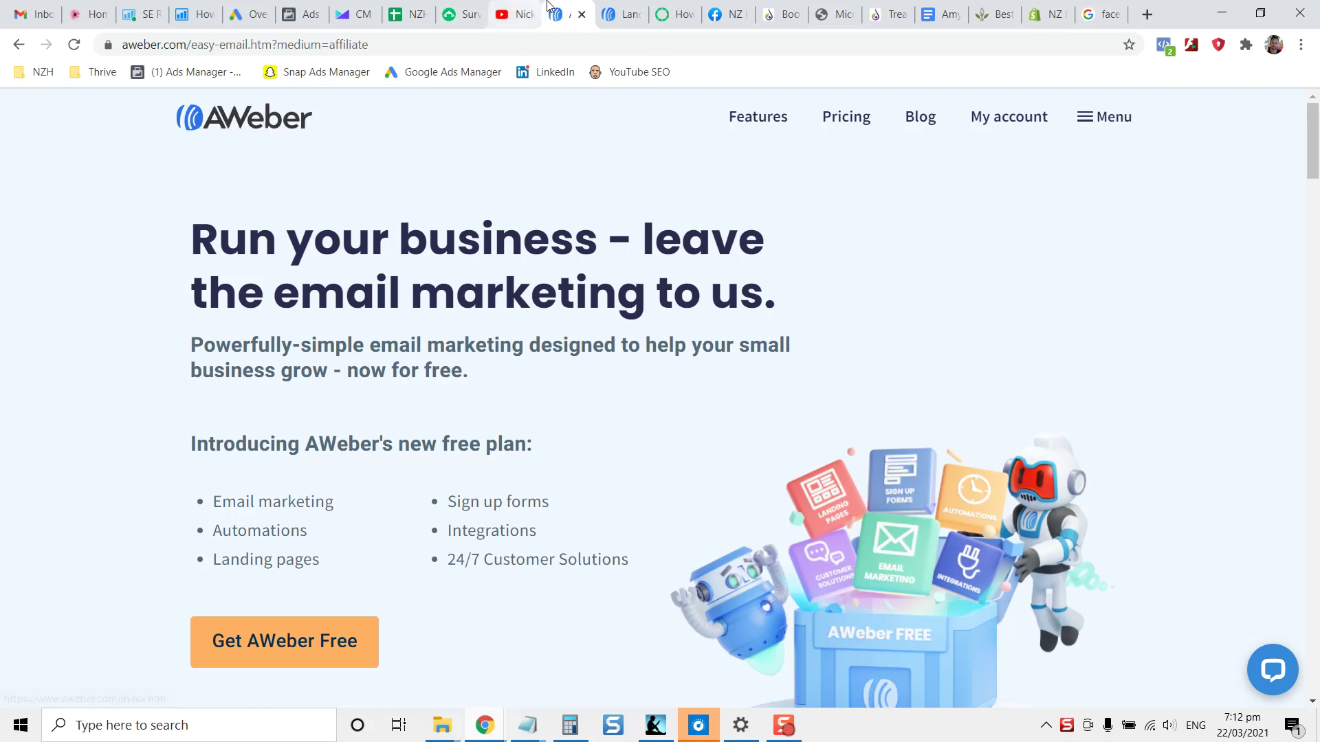
pyautogui.click(628, 6)
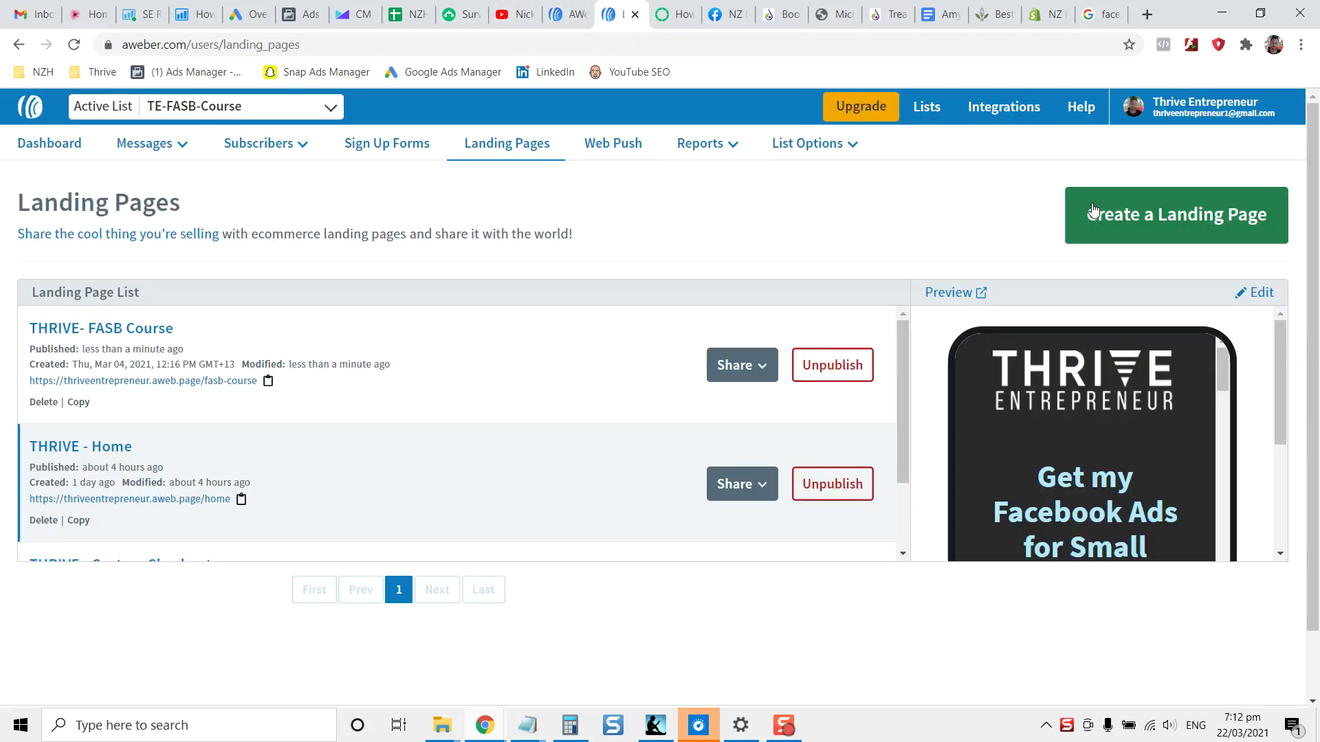
pyautogui.click(1154, 212)
pyautogui.scroll(-4, 712, 444)
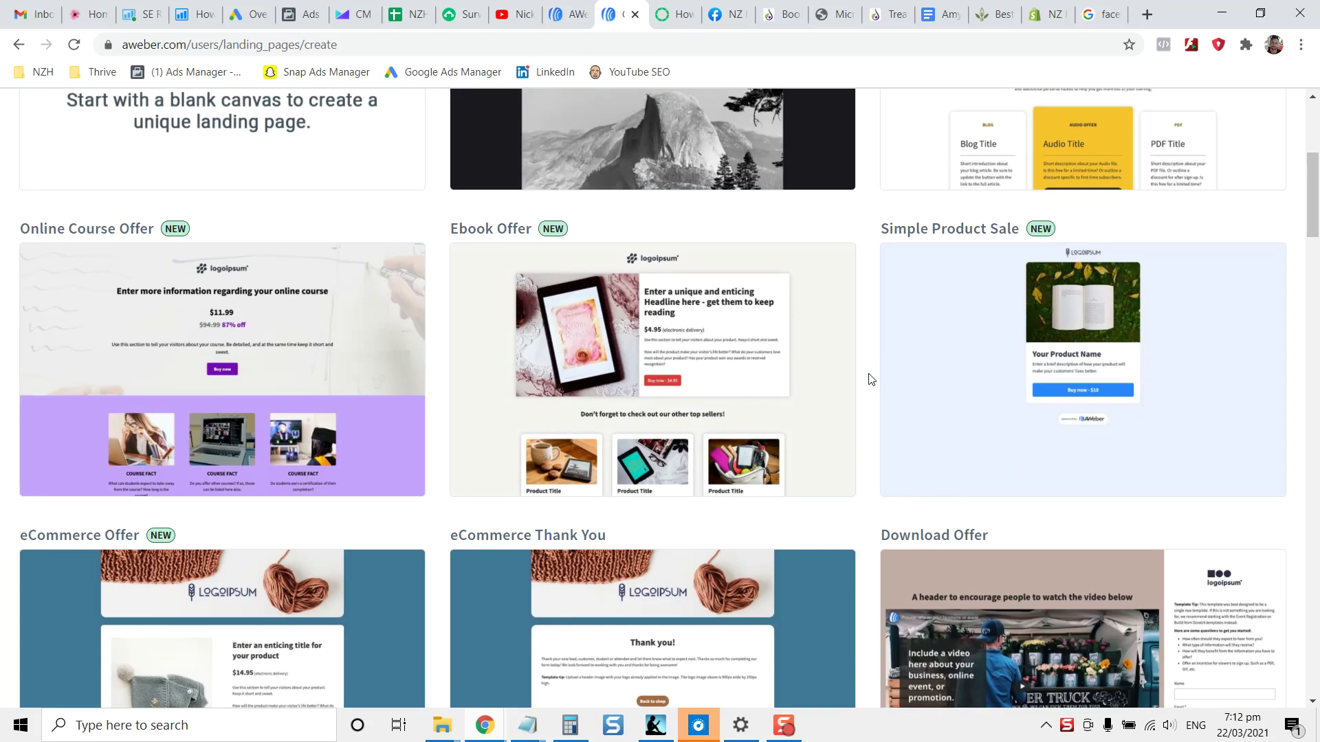
pyautogui.scroll(-4, 871, 379)
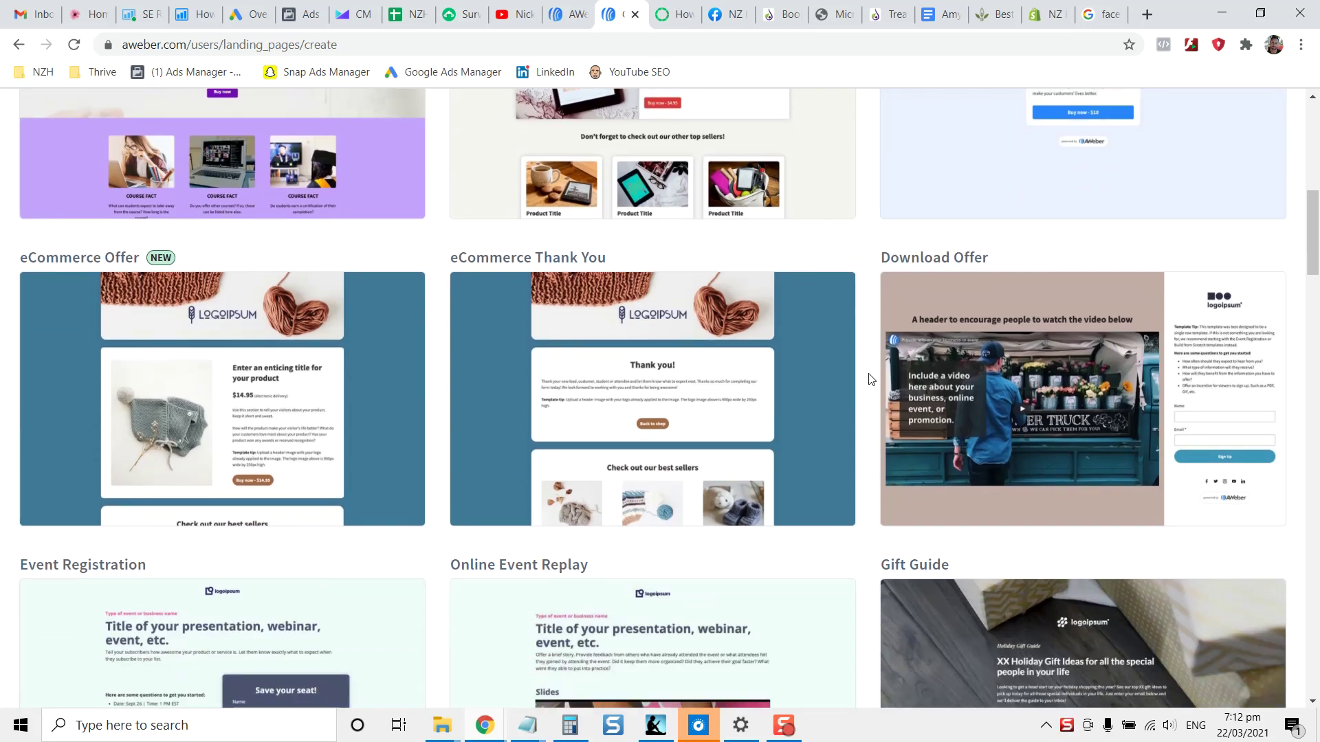
pyautogui.scroll(-6, 871, 379)
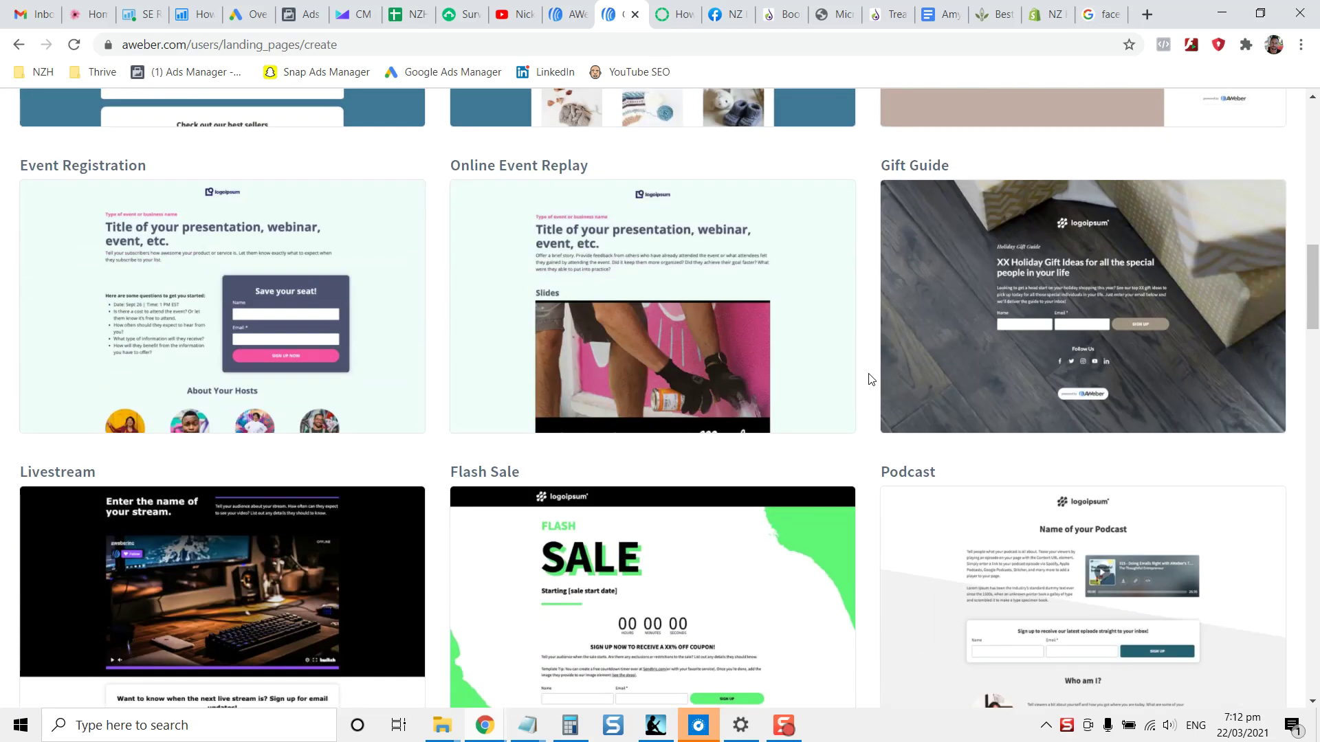
pyautogui.click(1049, 309)
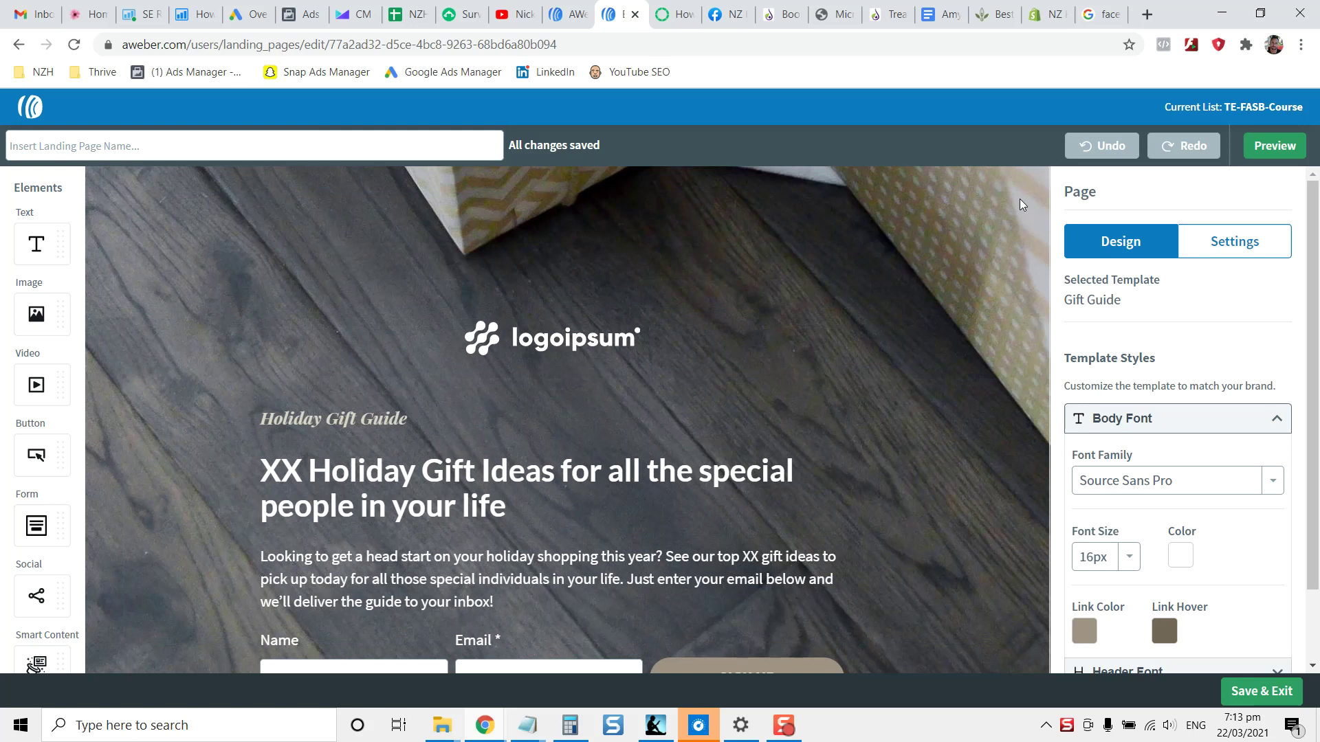
# Scroll down the Gift Guide canvas to view its logo, headline, form and Follow Us sections.
pyautogui.scroll(-2, 942, 221)
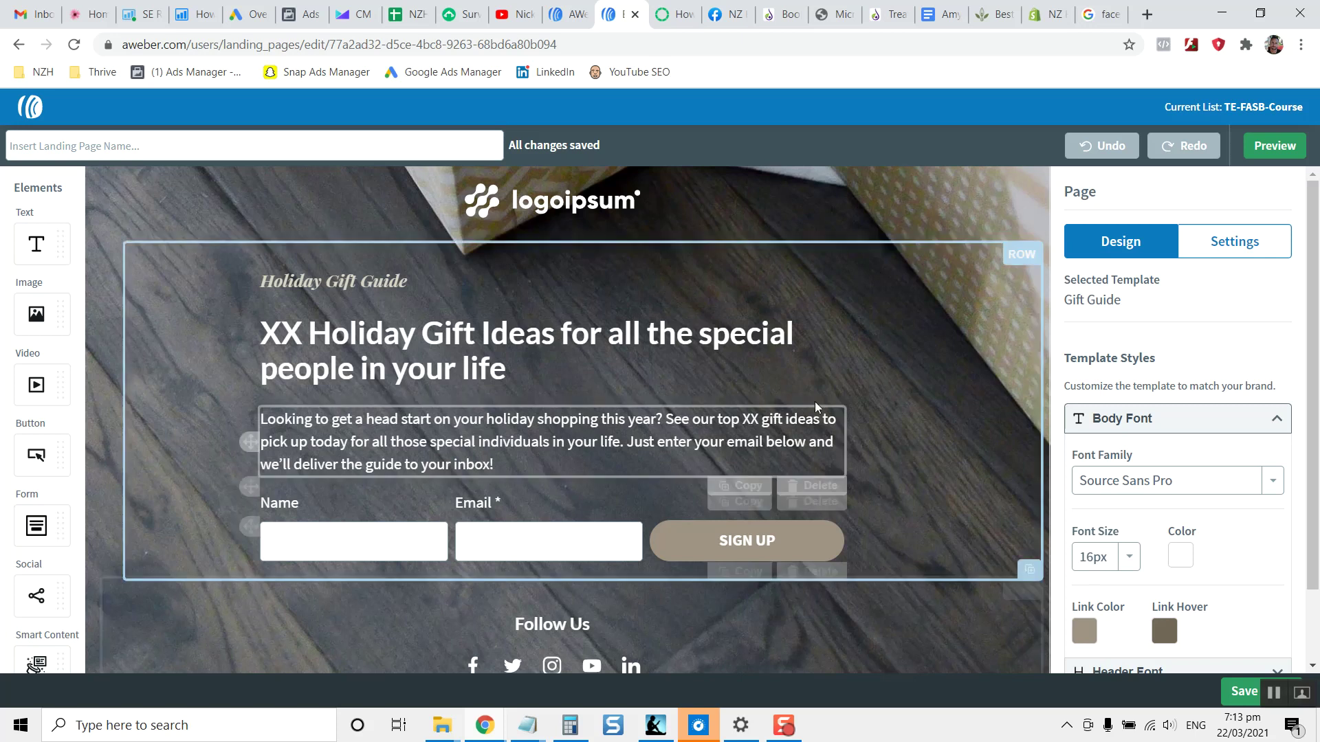
# Replace the template's intro paragraph with the free-fries voucher paragraph copied from Notepad.
pyautogui.moveTo(545, 727)
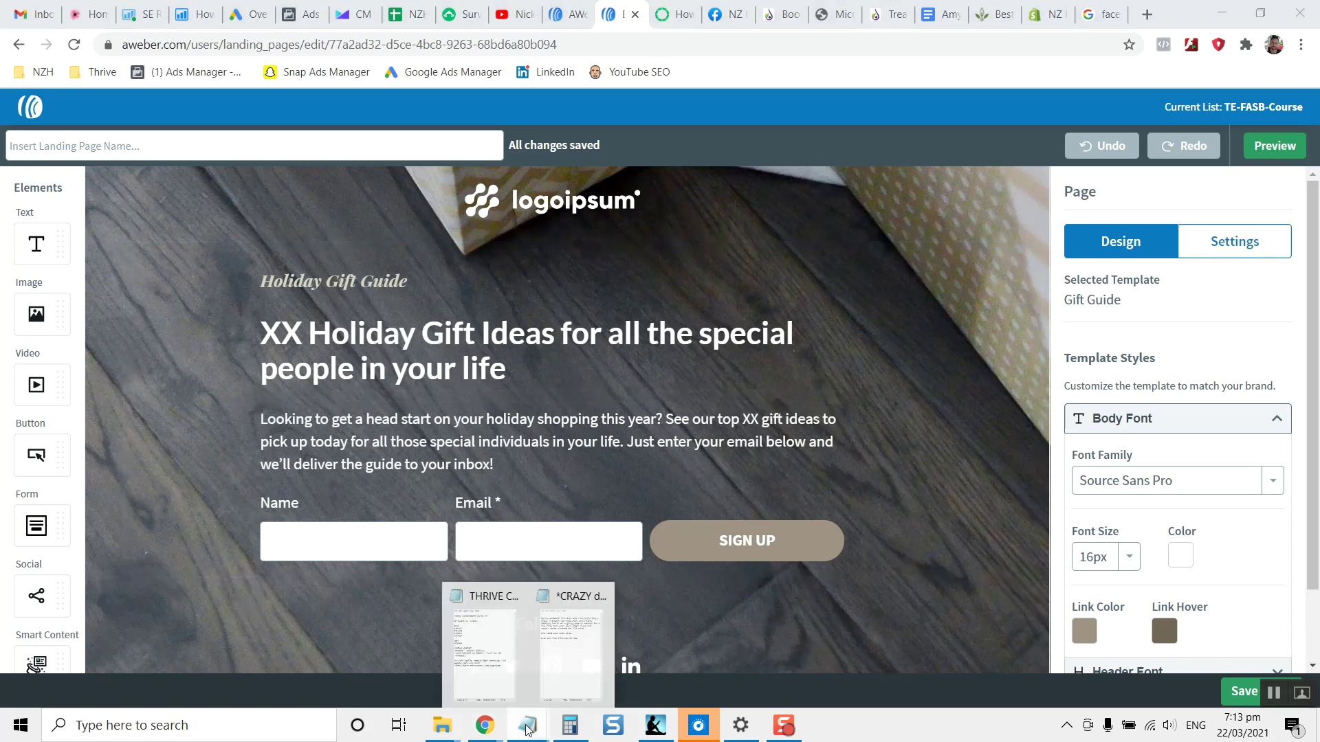
pyautogui.click(528, 649)
pyautogui.moveTo(968, 170); pyautogui.dragTo(688, 110)
pyautogui.hotkey('ctrl', 'c')
pyautogui.hotkey('alt', 'Tab')
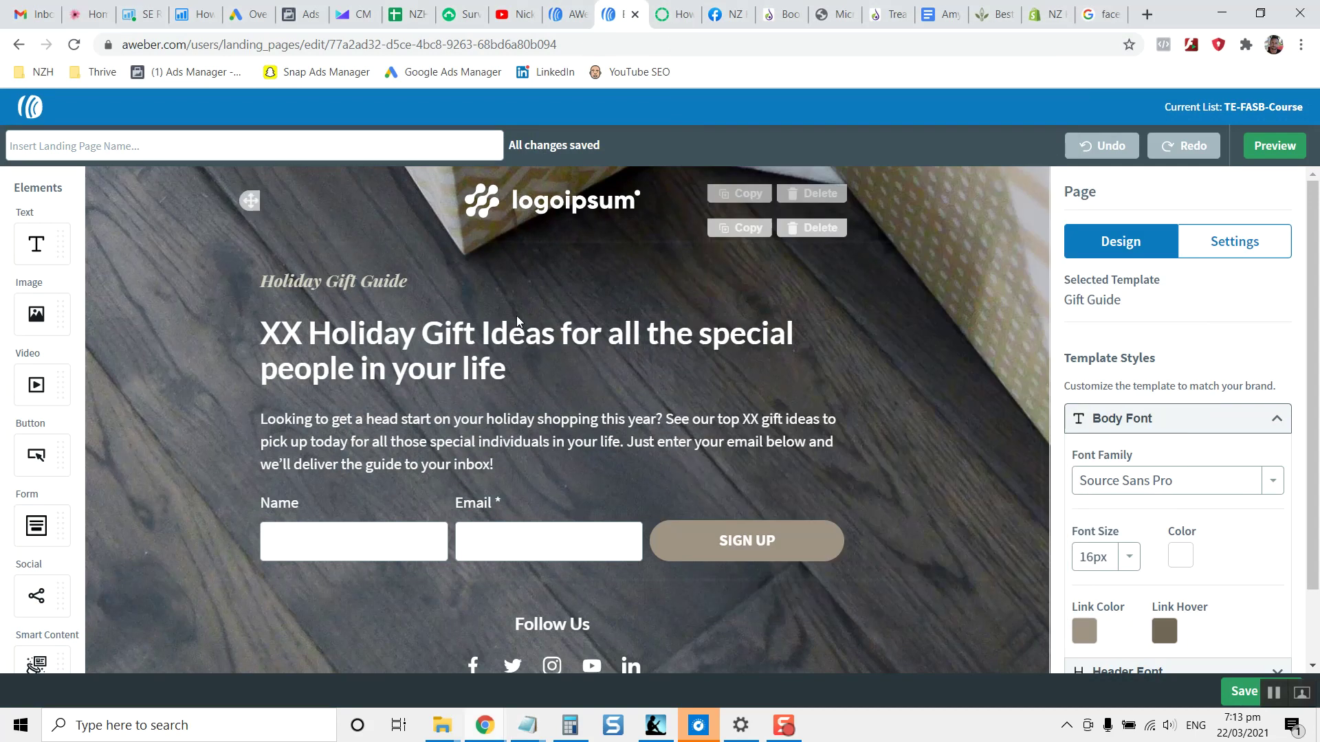
pyautogui.moveTo(493, 465); pyautogui.dragTo(277, 420)
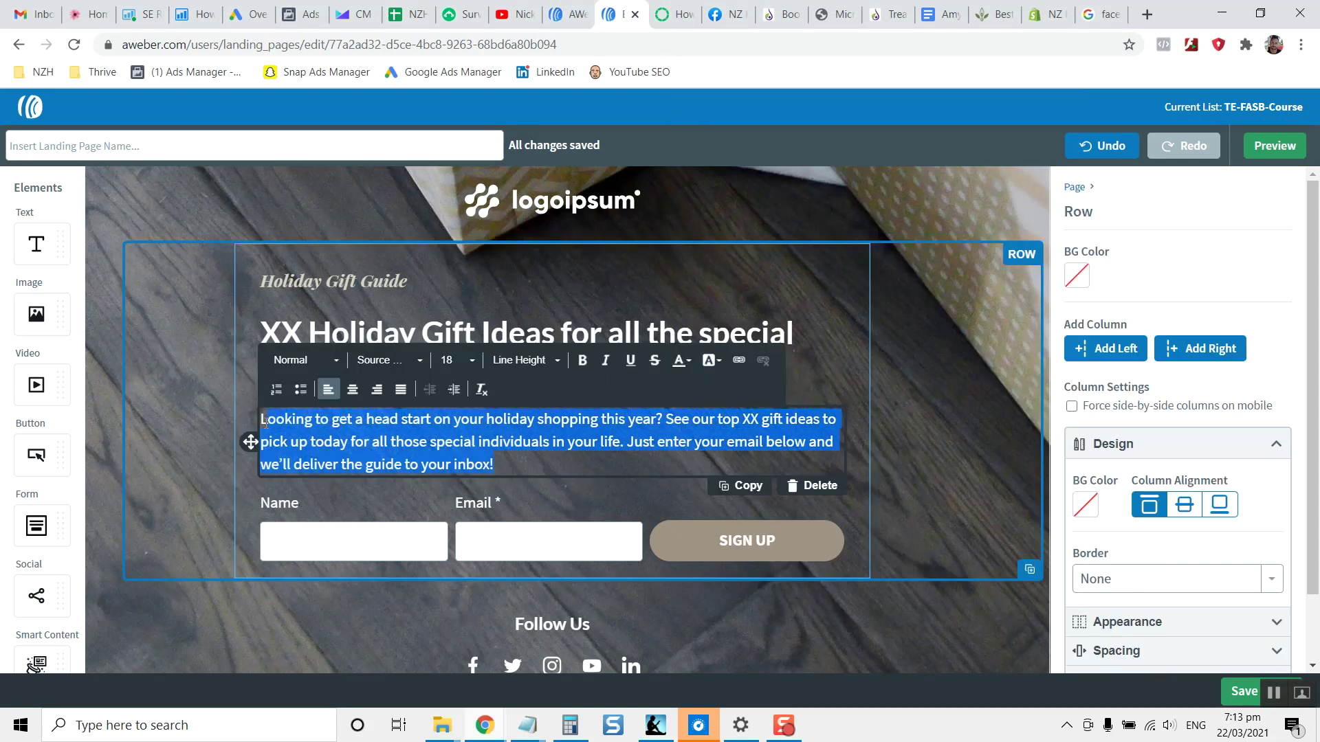
pyautogui.press('BackSpace')
pyautogui.hotkey('ctrl', 'v')
# Replace the template headline with 'FREE FRIES WITH EVERY PIZZA' copied from the notes.
pyautogui.hotkey('alt', 'Tab')
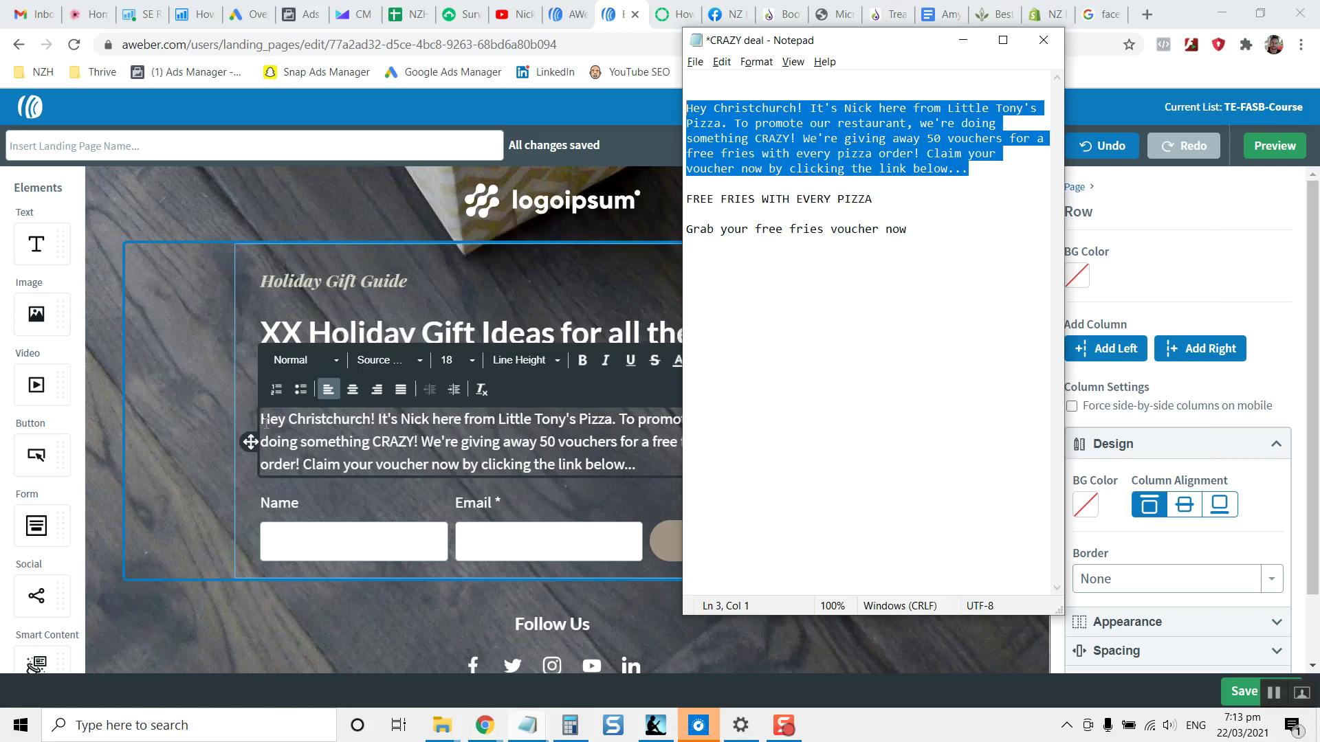
pyautogui.click(830, 190)
pyautogui.moveTo(875, 195); pyautogui.dragTo(689, 195)
pyautogui.hotkey('ctrl', 'c')
pyautogui.hotkey('alt', 'Tab')
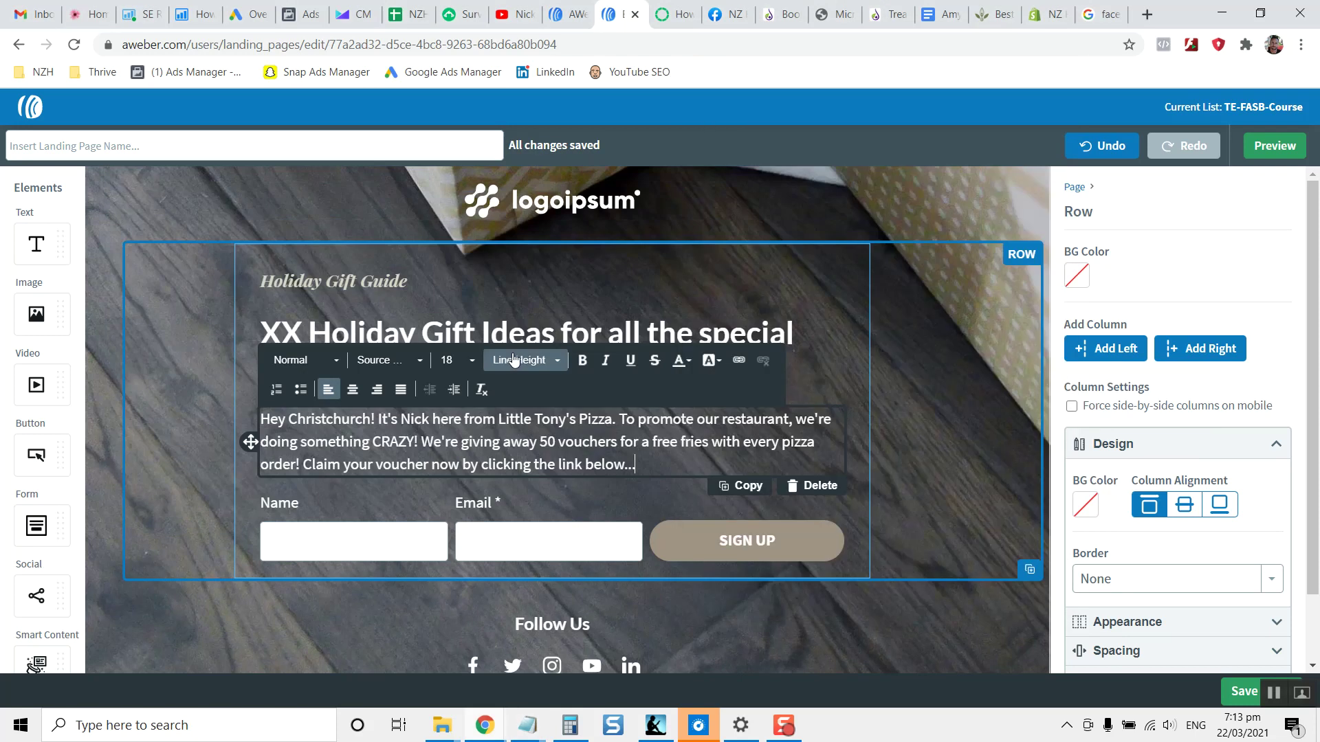
pyautogui.click(487, 337)
pyautogui.hotkey('ctrl', 'a')
pyautogui.hotkey('ctrl', 'v')
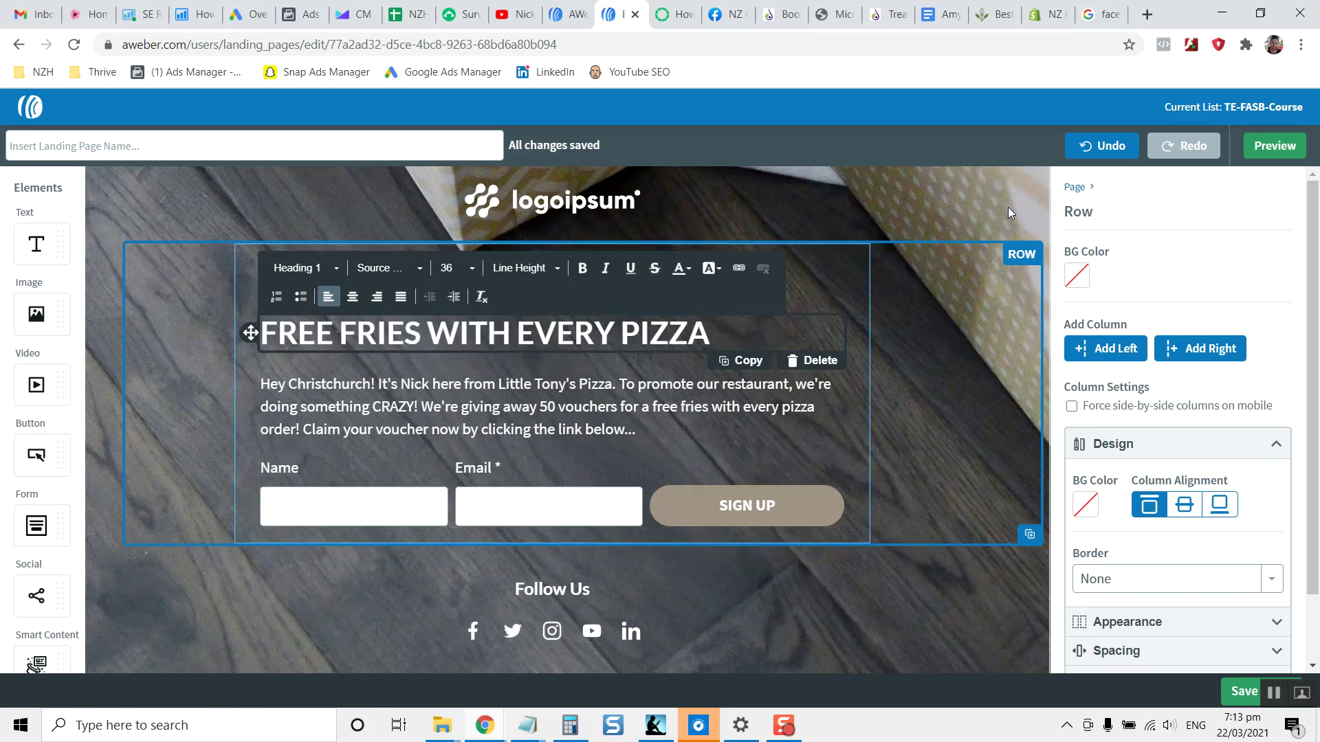
pyautogui.scroll(-1, 1162, 278)
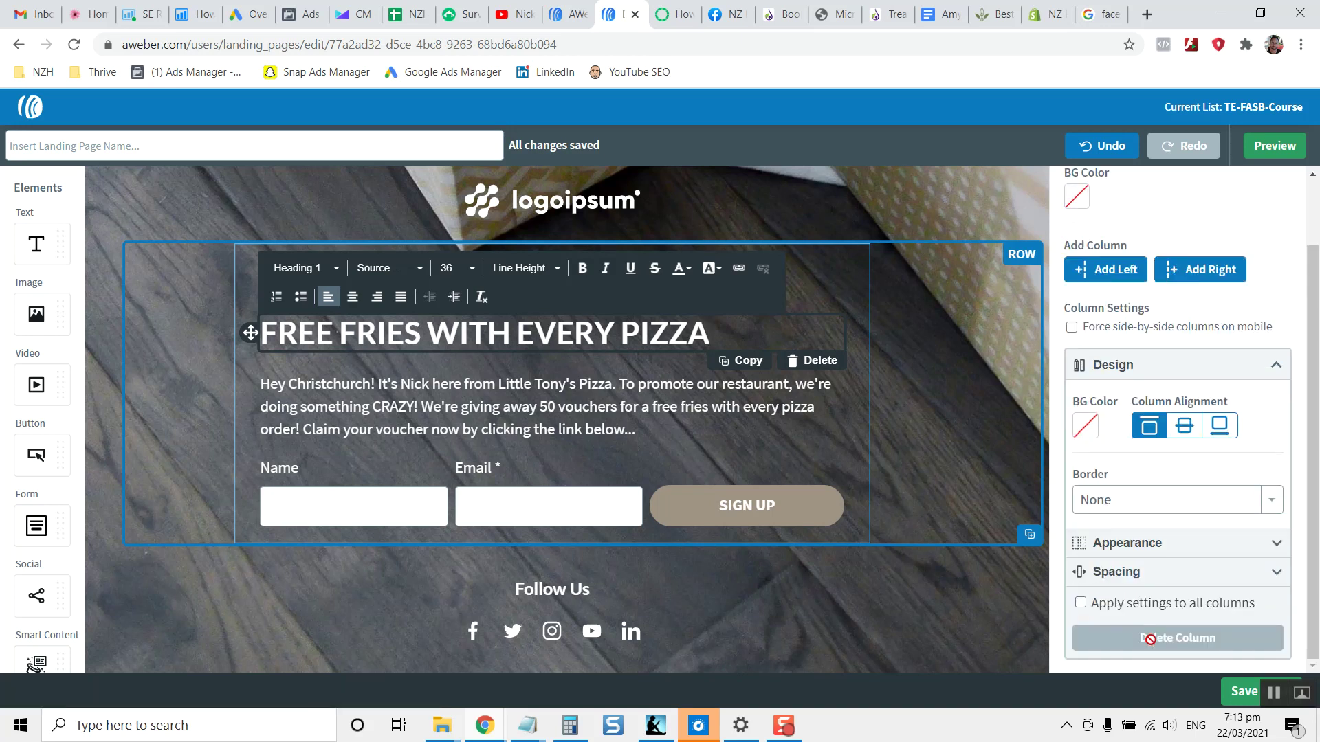
pyautogui.scroll(2, 1122, 207)
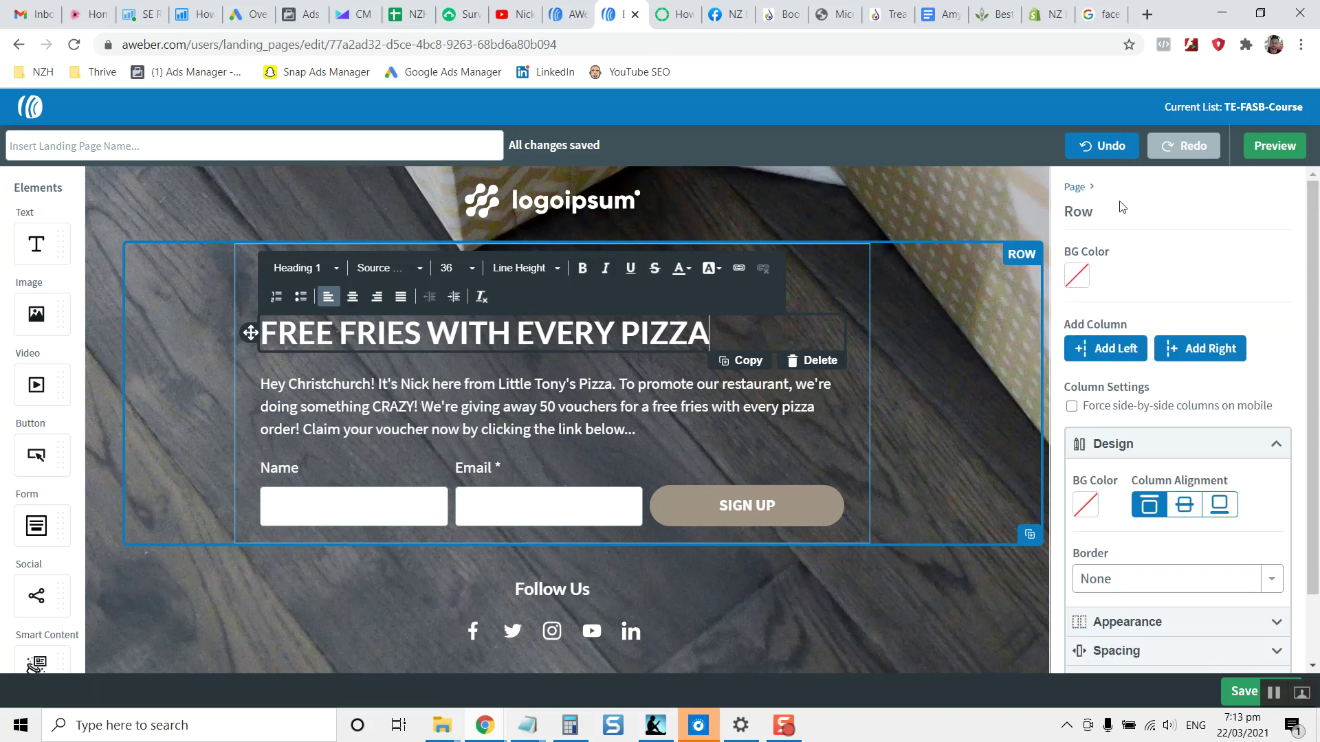
pyautogui.click(1073, 195)
# Remove the wooden background image from the page.
pyautogui.click(1179, 647)
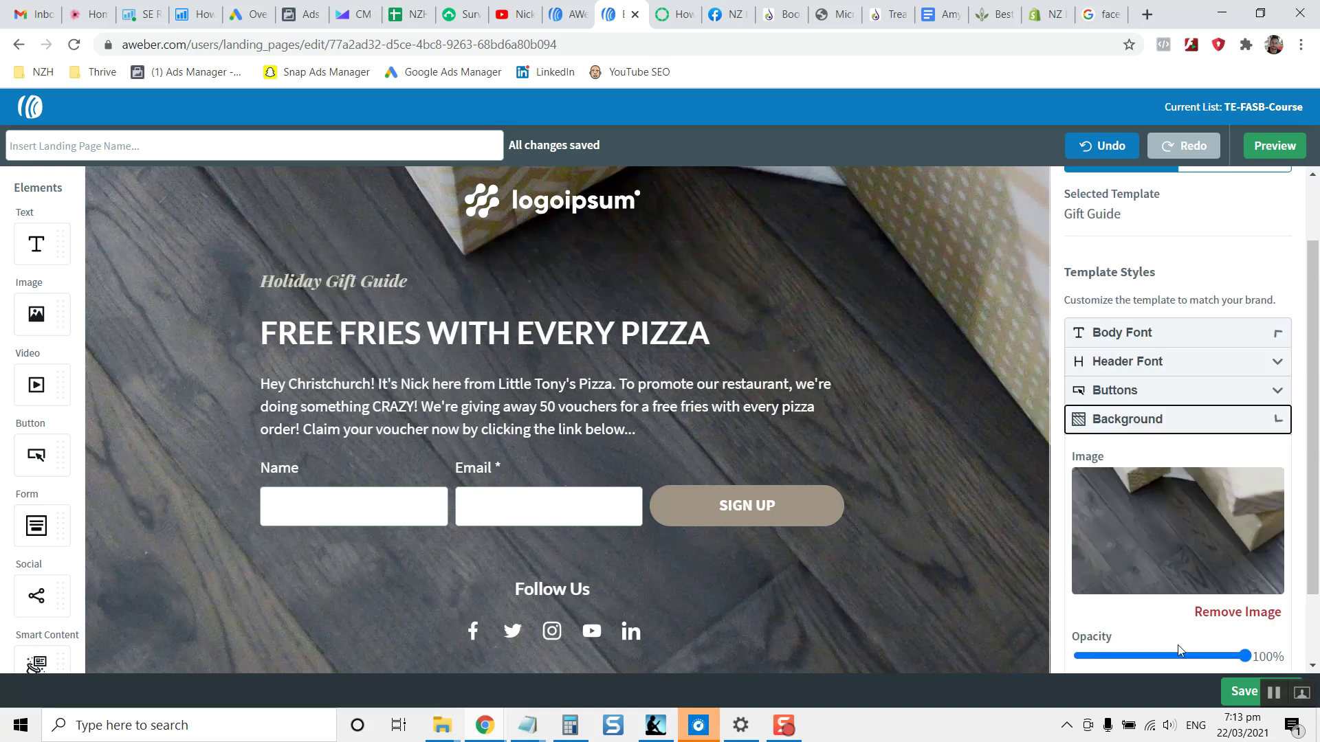
pyautogui.click(1250, 627)
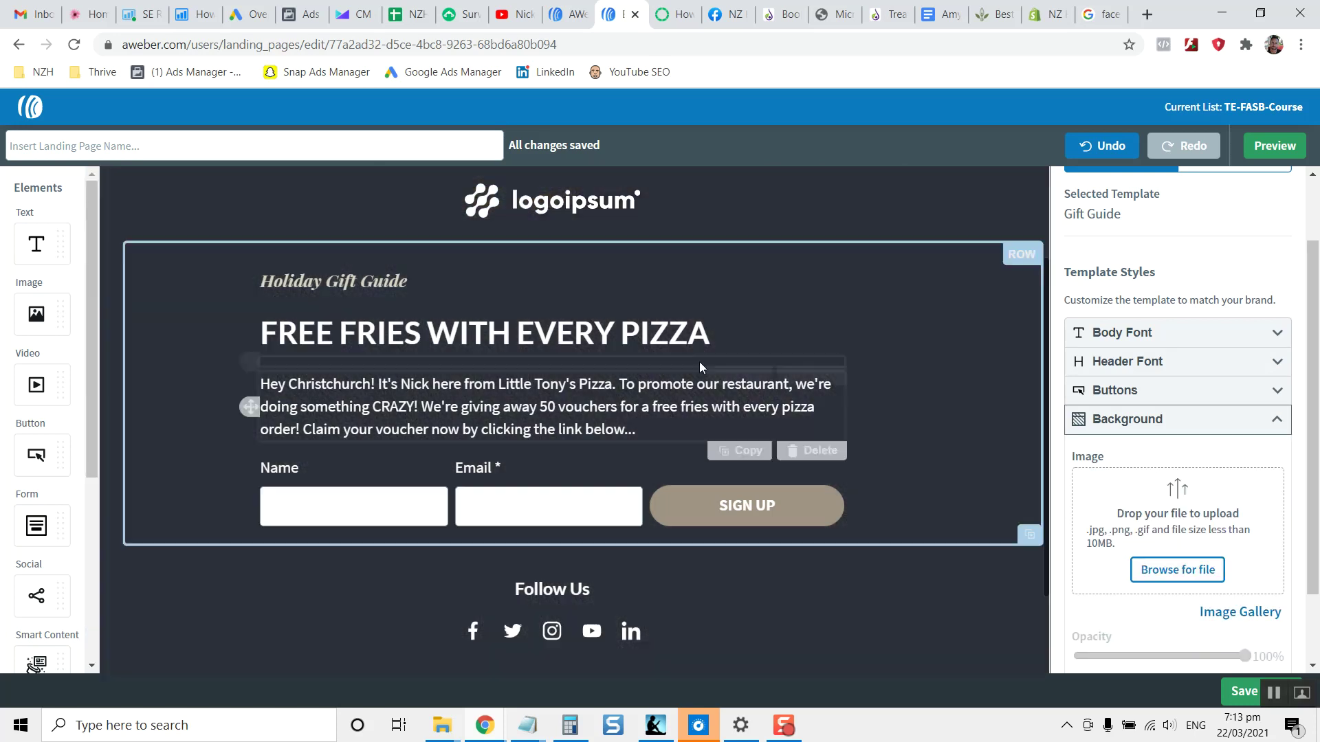
pyautogui.scroll(2, 782, 268)
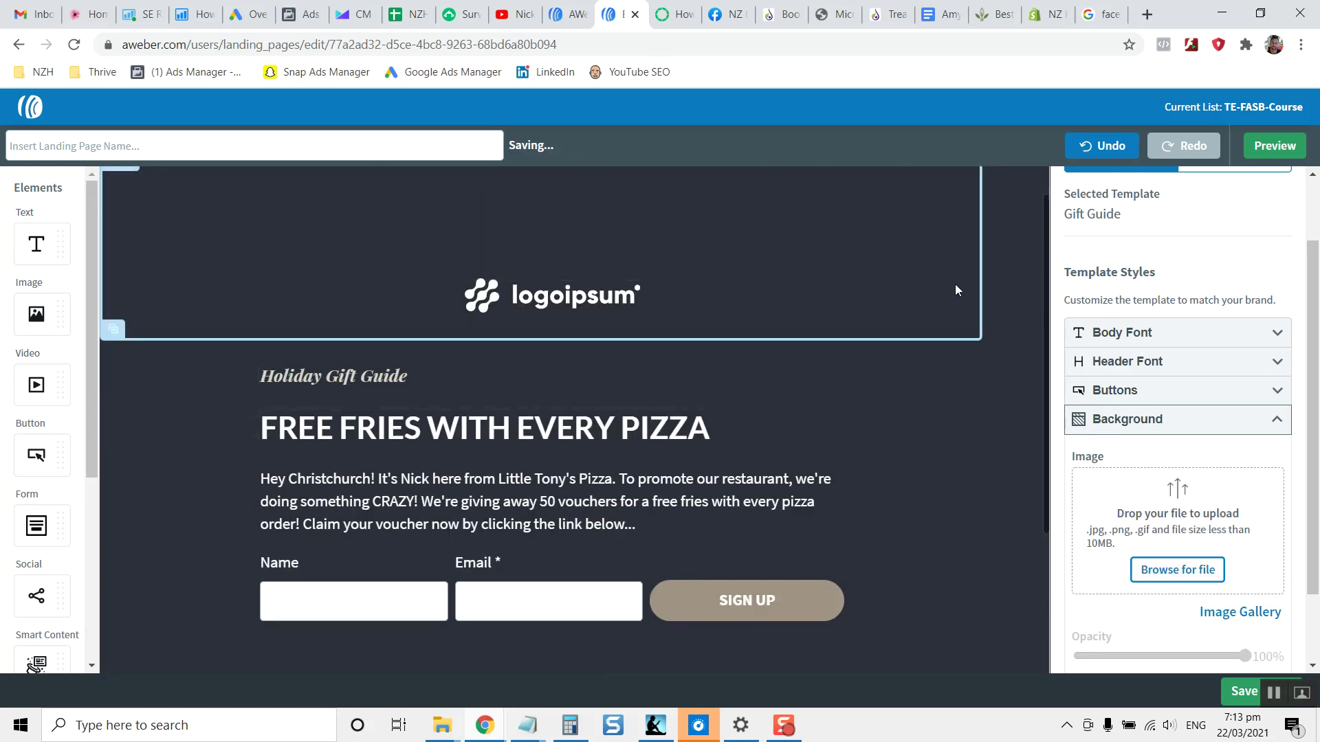
# Replace the placeholder logo with the THRIVE Entrepreneur image from My Images, page 2.
pyautogui.click(572, 309)
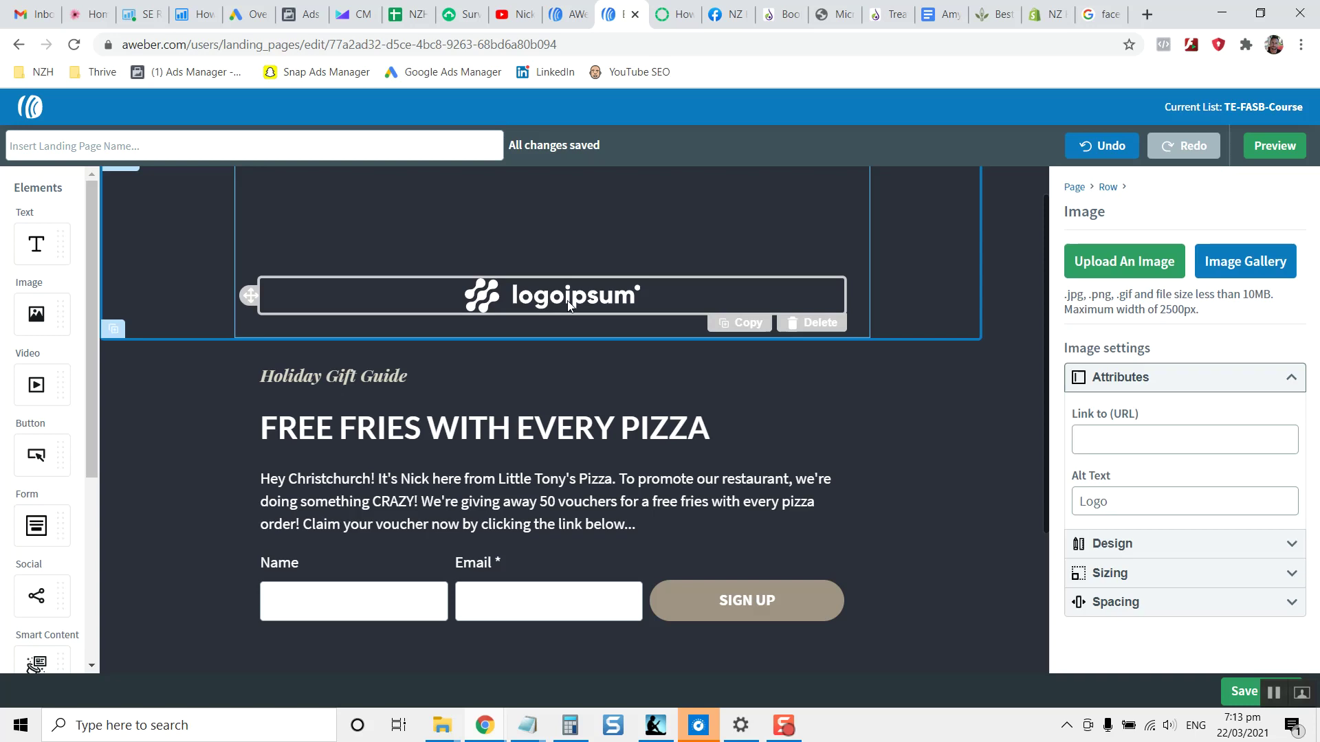
pyautogui.click(1258, 265)
pyautogui.click(434, 182)
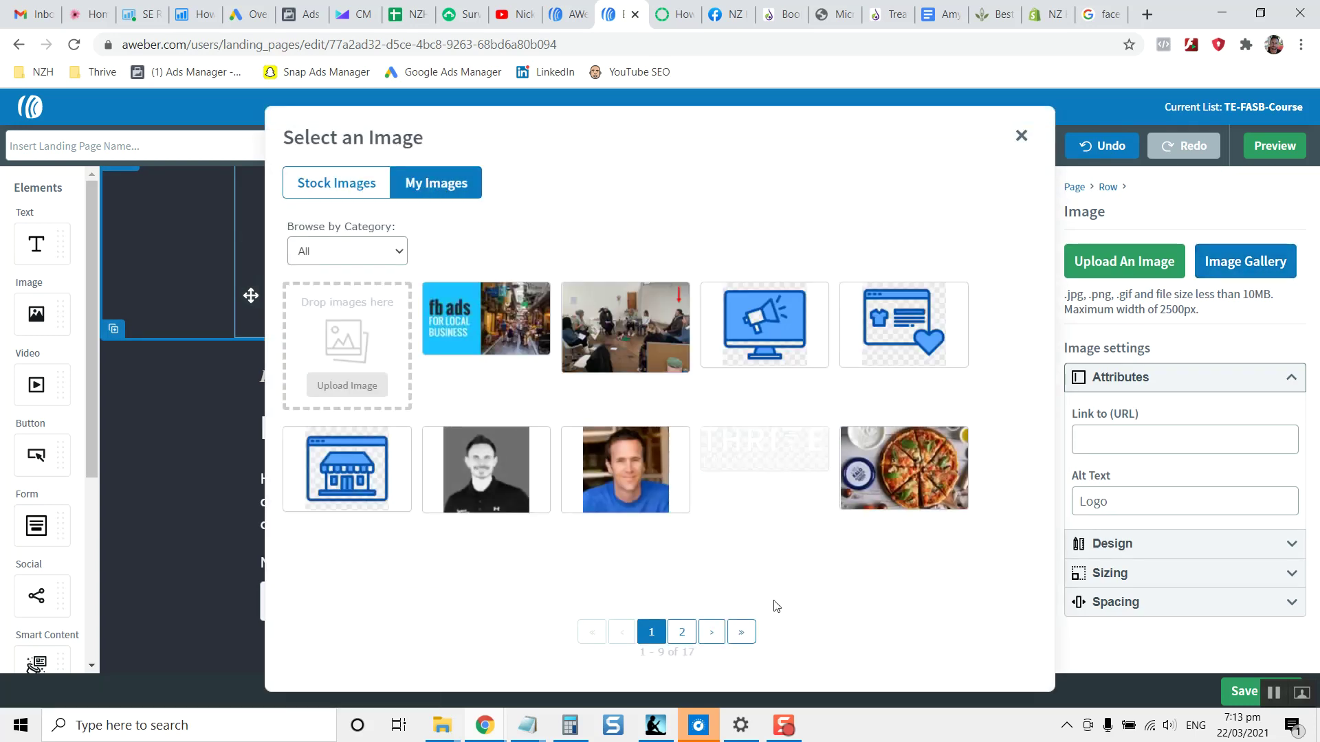
pyautogui.click(682, 632)
pyautogui.click(770, 450)
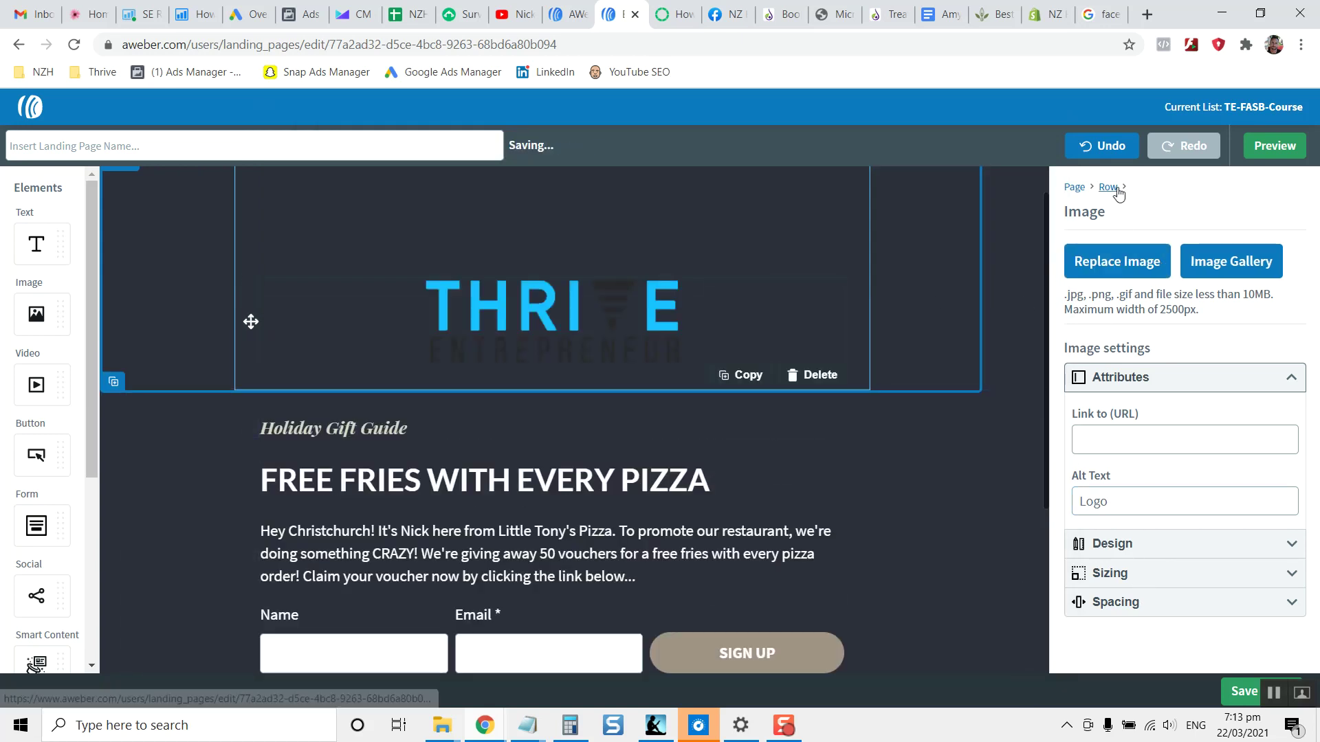
pyautogui.click(1073, 187)
pyautogui.scroll(-1, 1169, 481)
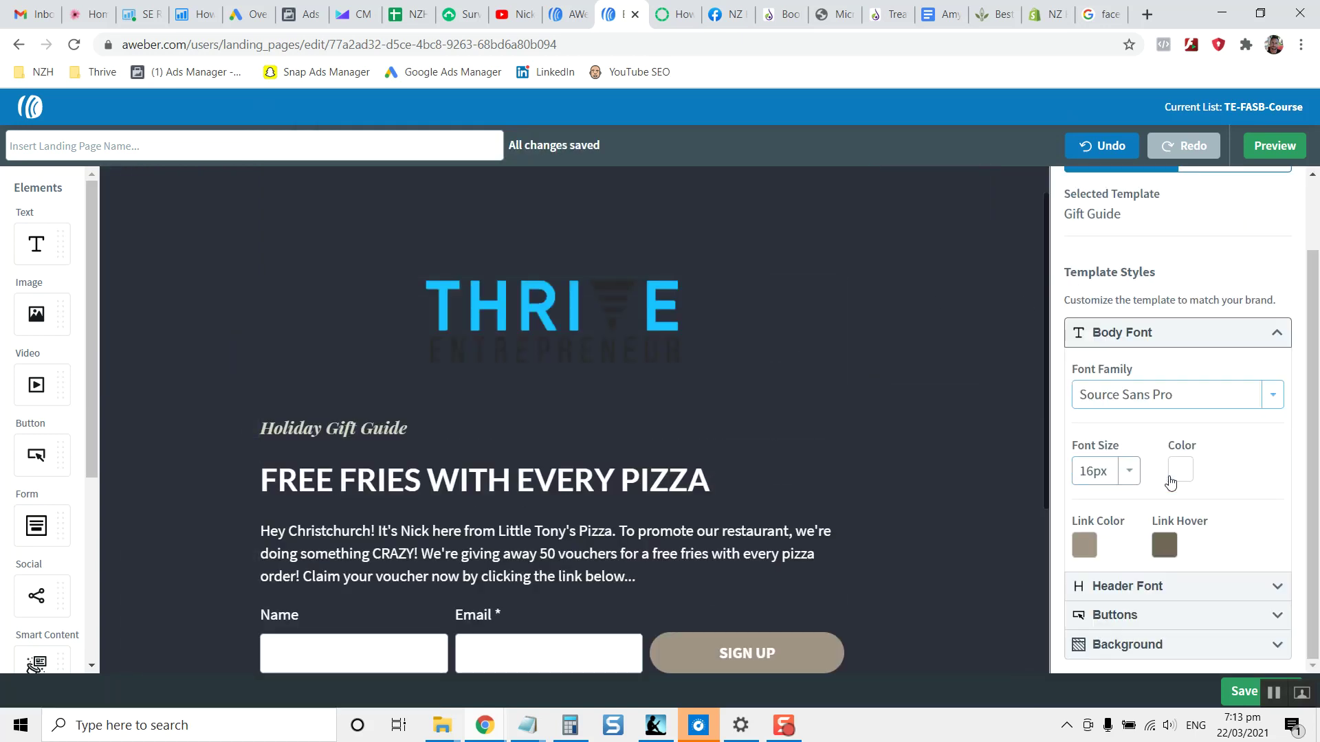
pyautogui.click(1137, 646)
# Try white and light purple backgrounds, then set the page background to grey-blue #C3CED5.
pyautogui.scroll(-1, 1159, 550)
pyautogui.click(1084, 632)
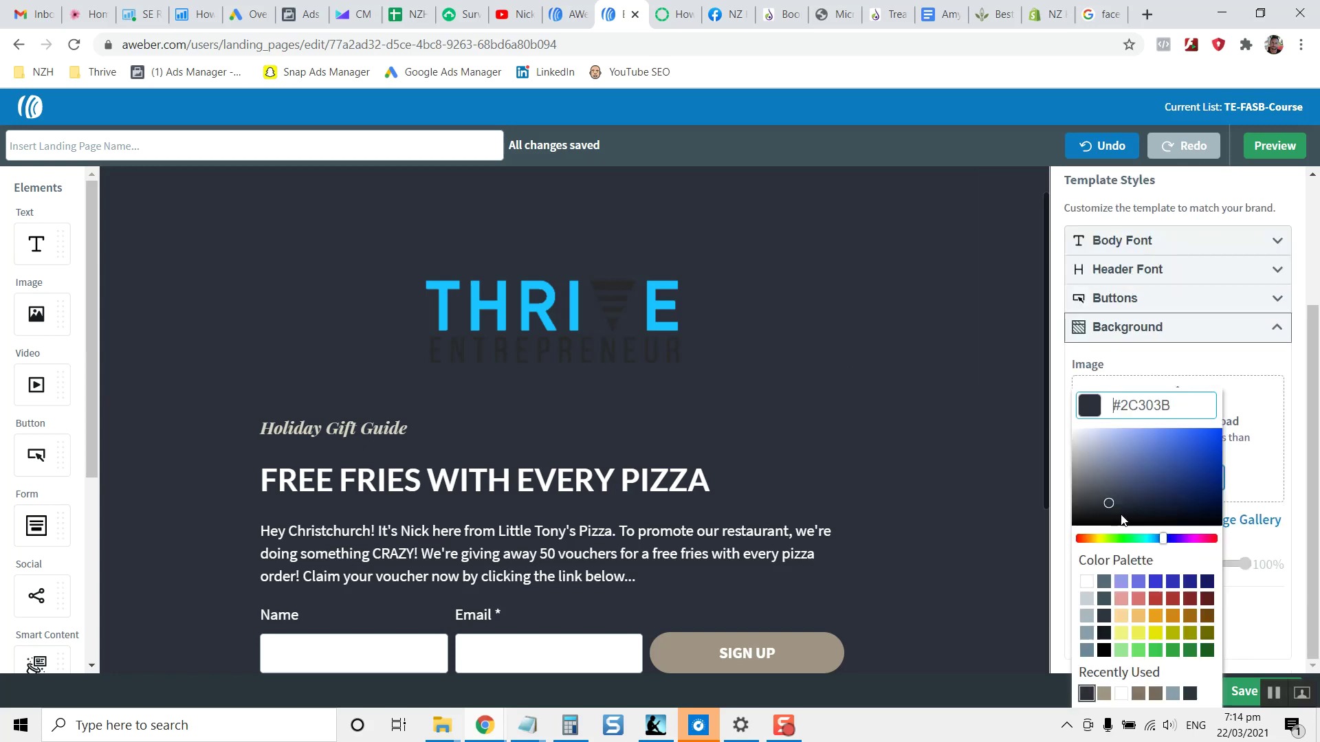
pyautogui.click(1086, 582)
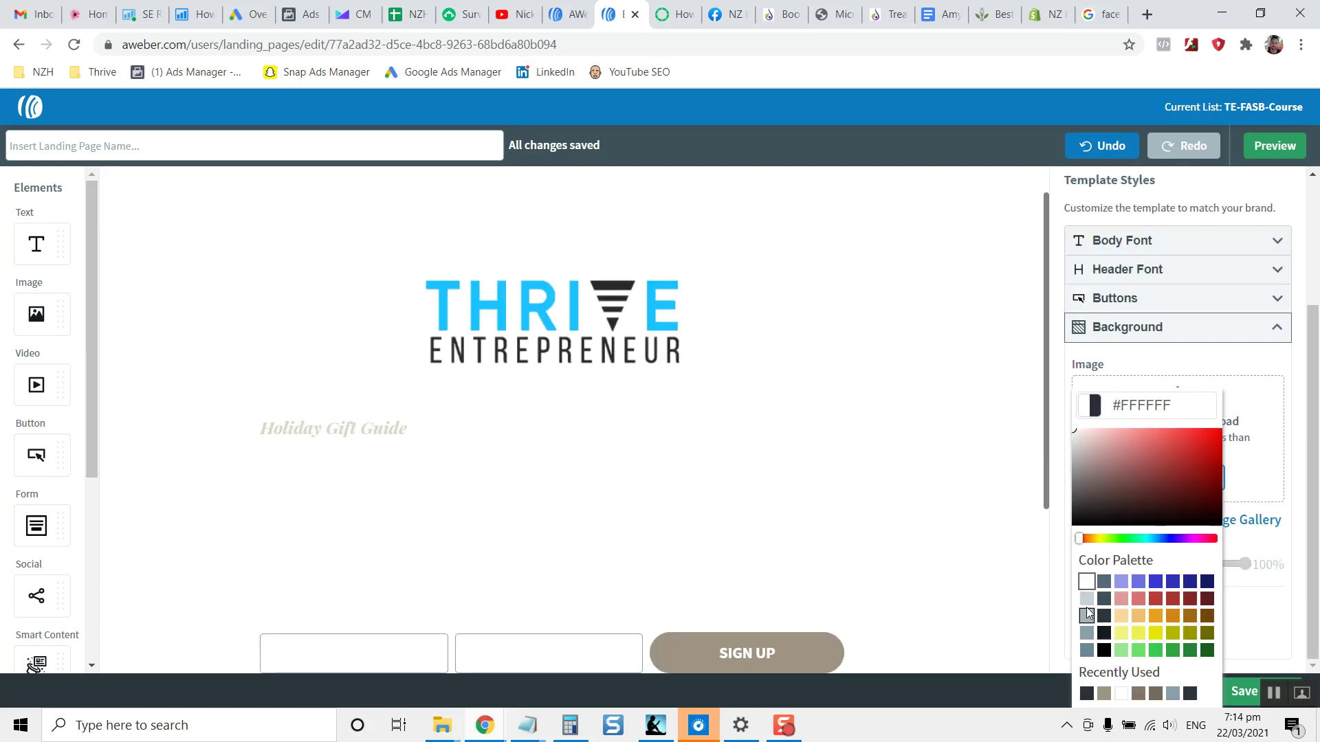
pyautogui.click(1121, 583)
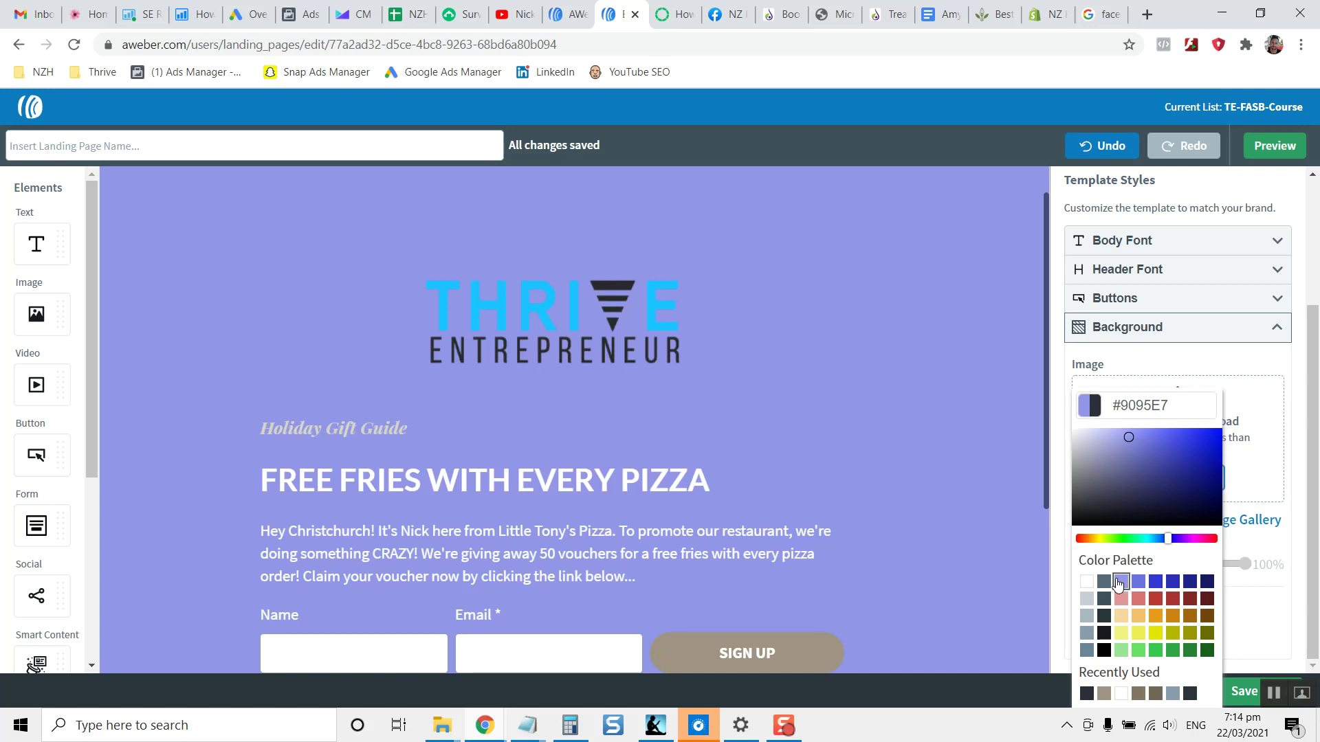
pyautogui.click(1257, 525)
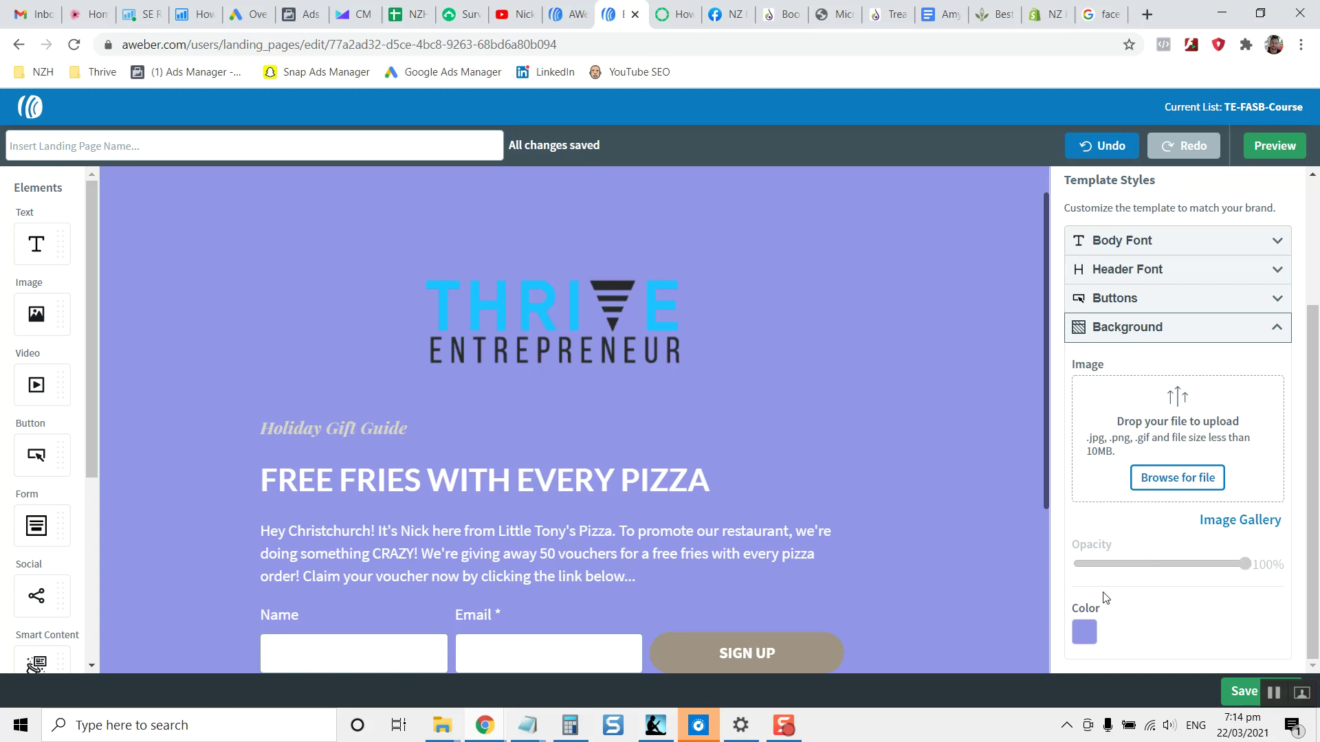
pyautogui.click(1086, 630)
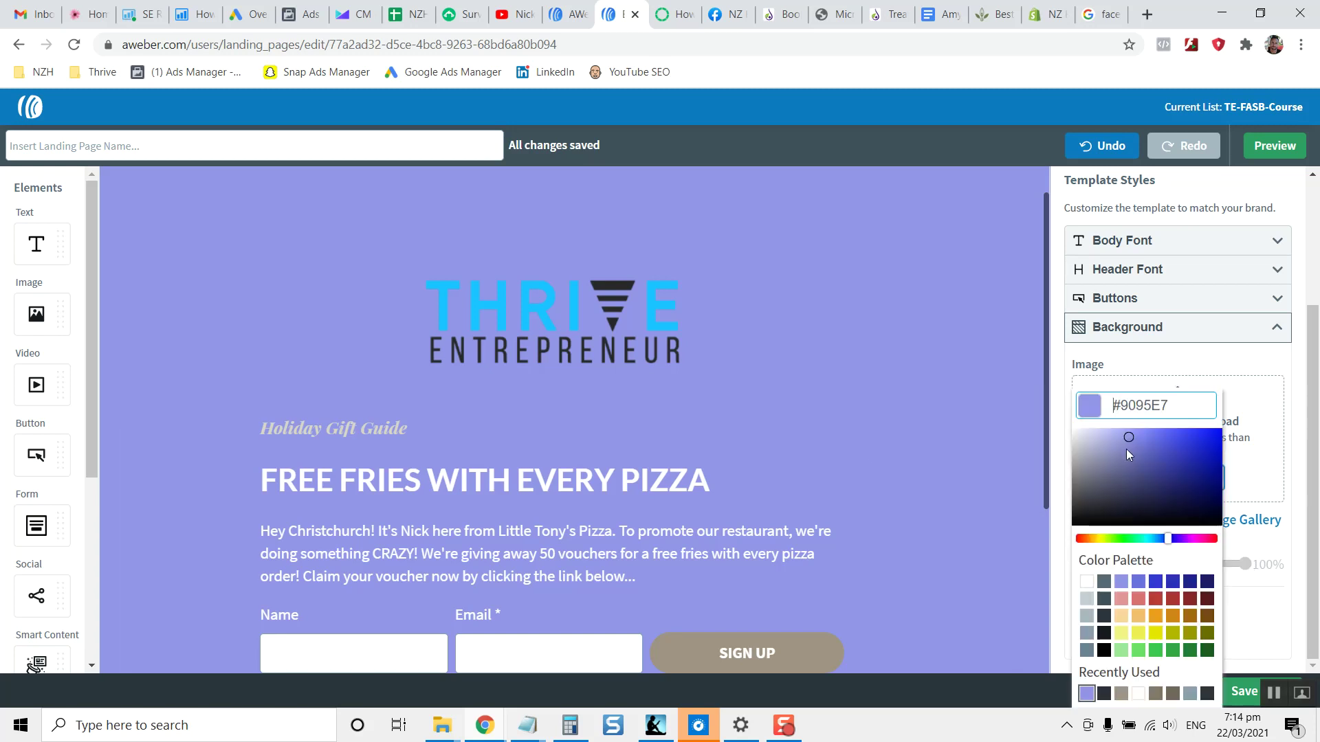
pyautogui.click(1086, 599)
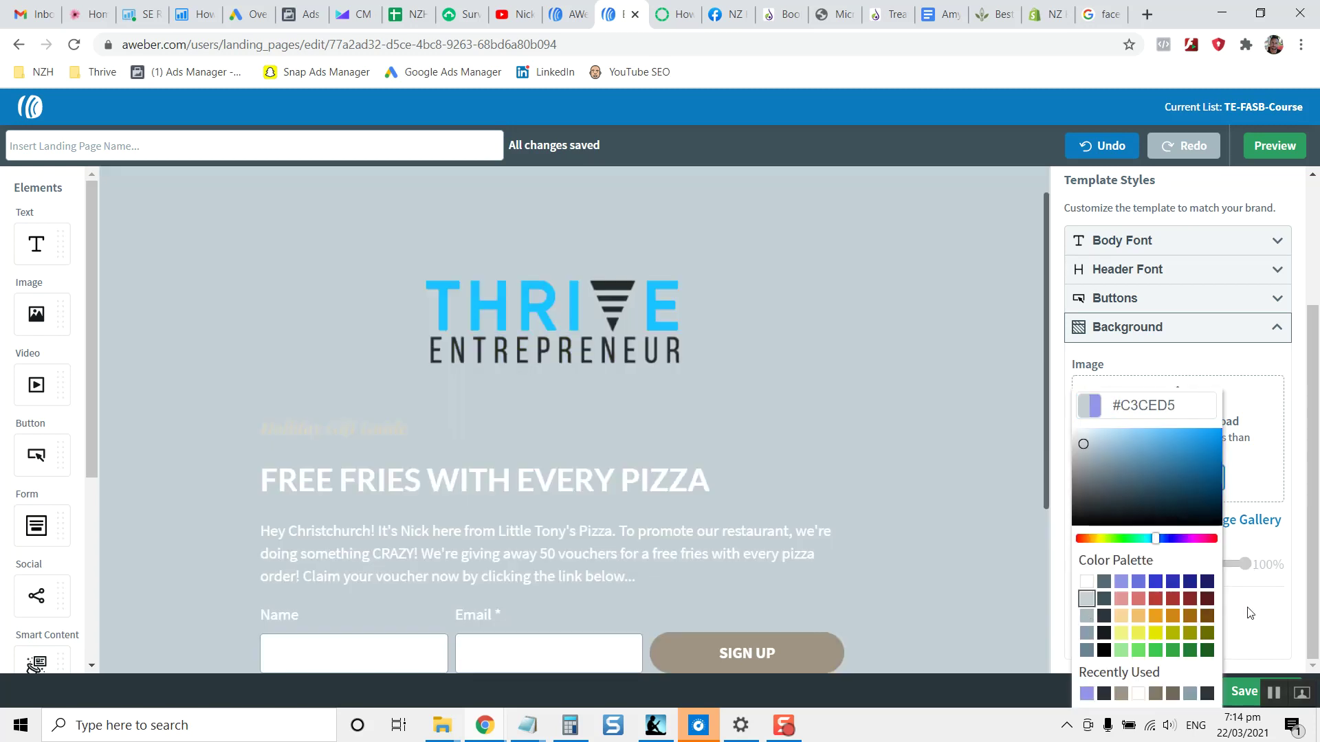
pyautogui.click(1257, 614)
# Compare a white background once more and settle on the grey-blue #C3CED5.
pyautogui.scroll(-4, 749, 412)
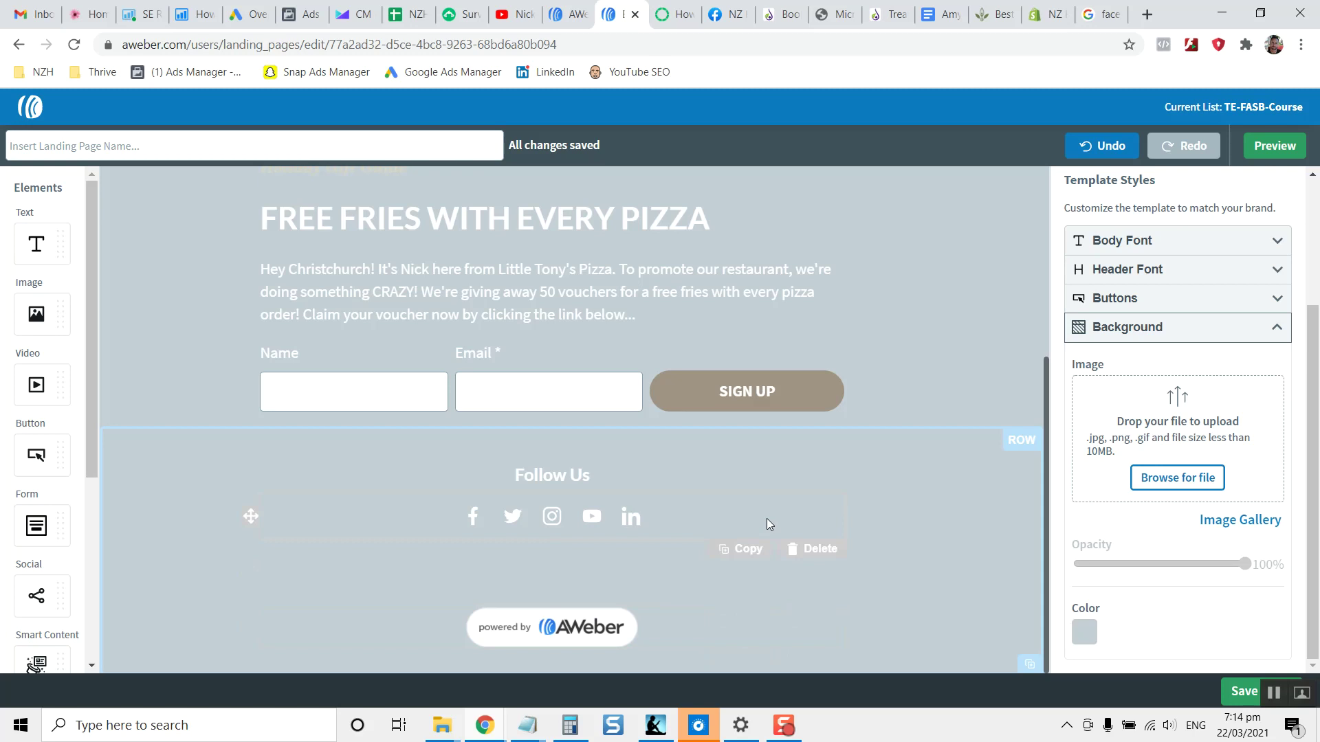
pyautogui.scroll(2, 767, 520)
pyautogui.scroll(2, 766, 518)
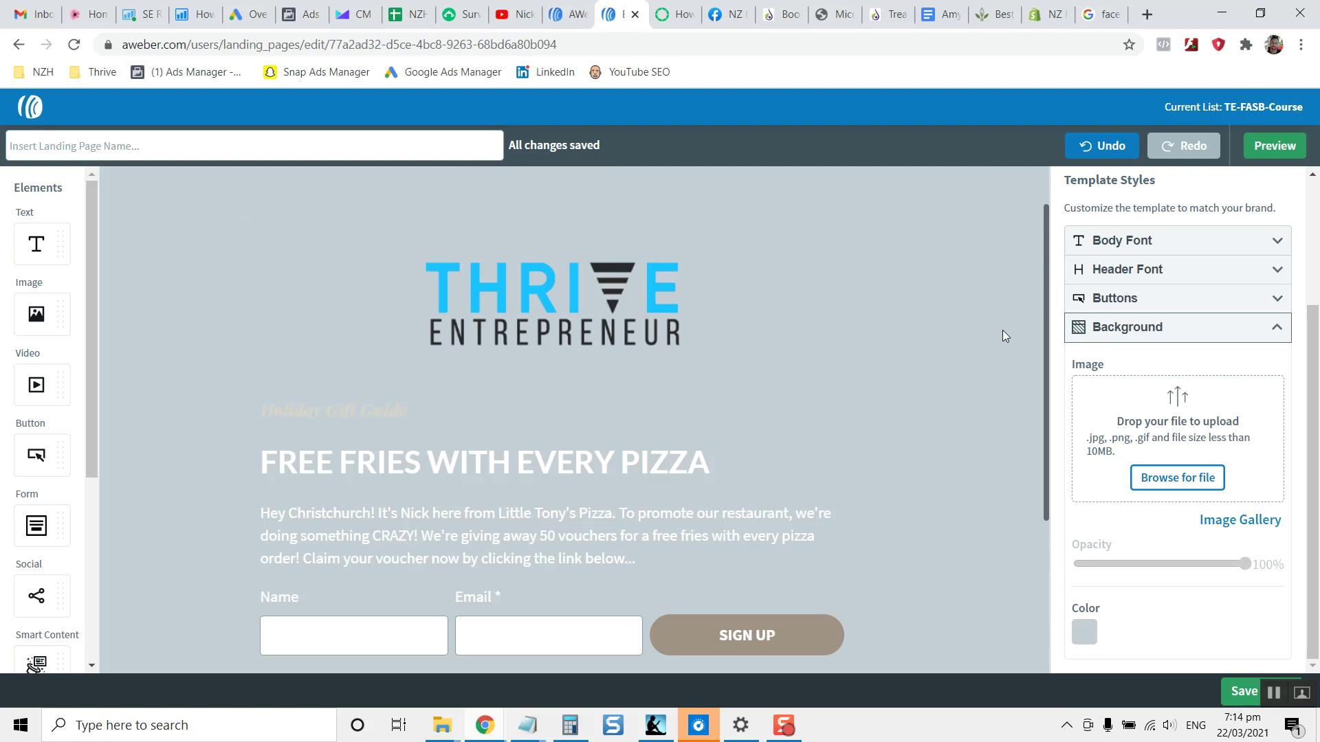
pyautogui.click(1082, 634)
pyautogui.click(1086, 581)
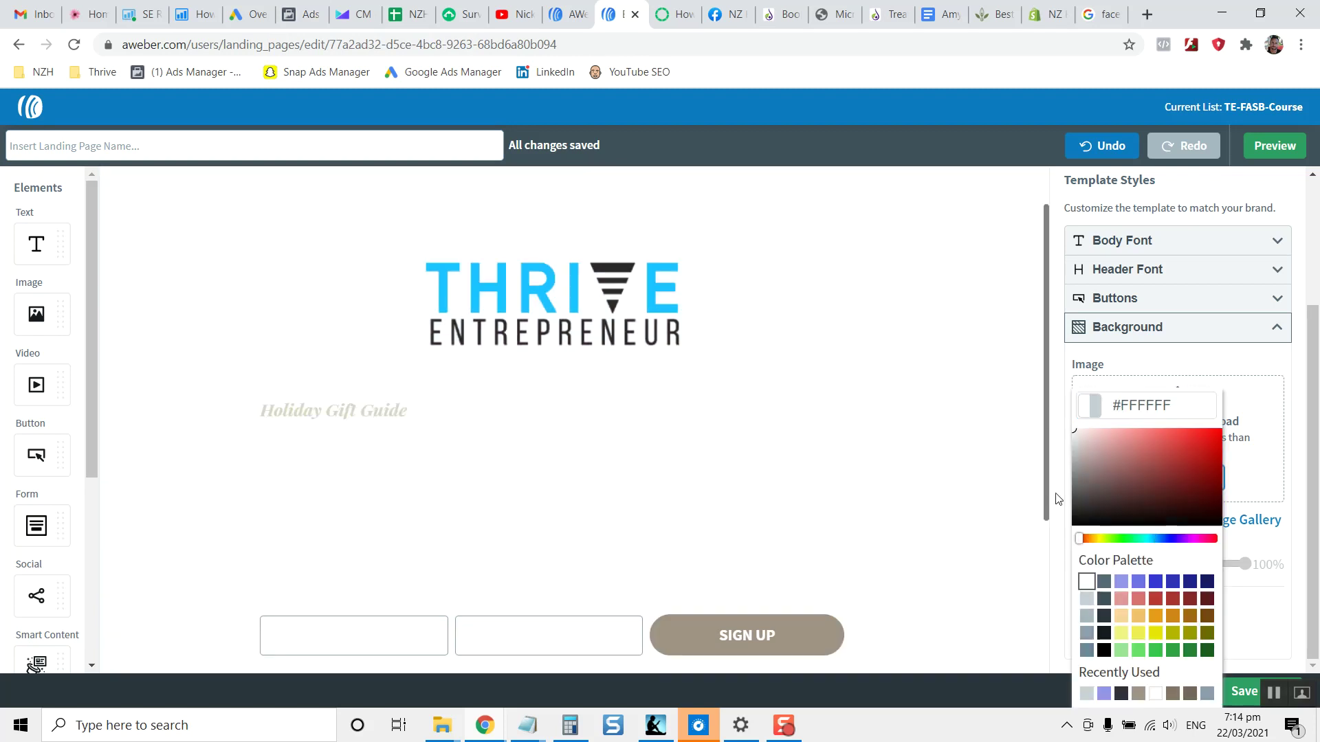
pyautogui.click(1086, 599)
pyautogui.scroll(-2, 890, 435)
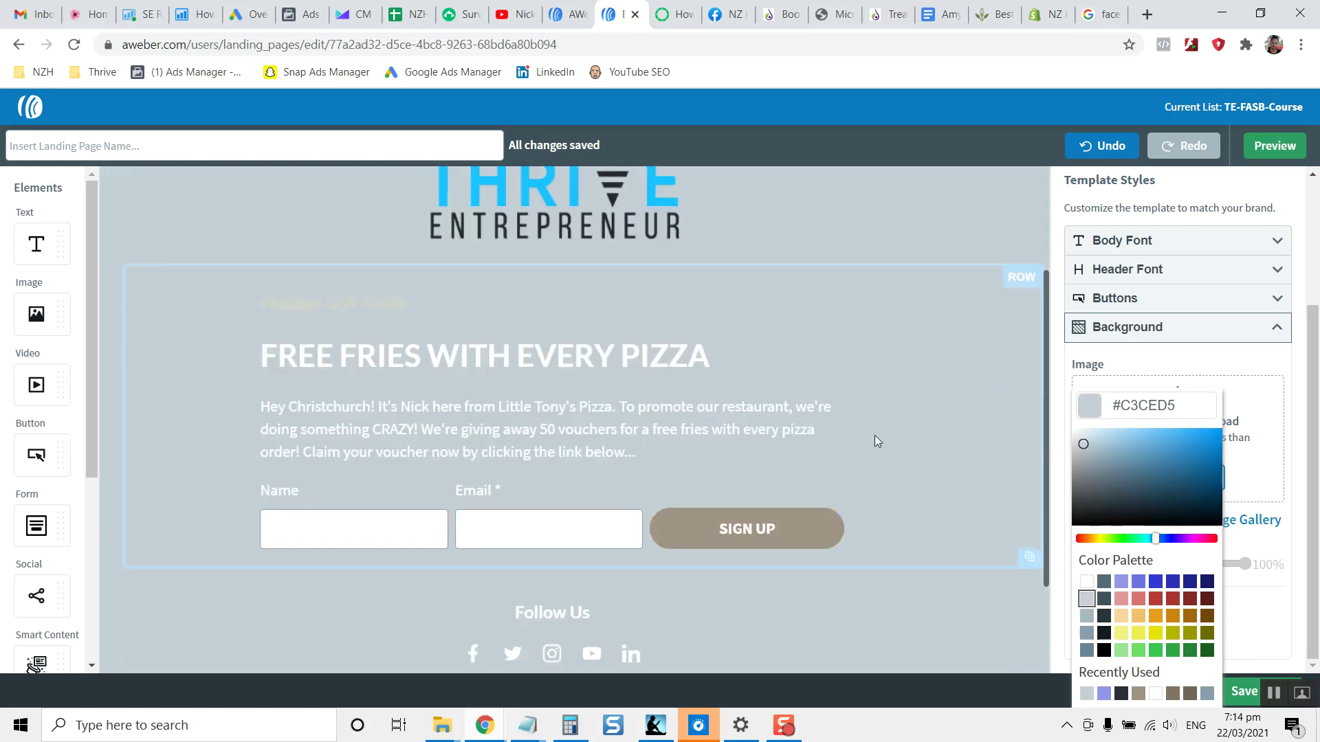
# Replace the 'Holiday Gift Guide' subheading text with 'Little Tony's Pizzaeria'.
pyautogui.click(459, 352)
pyautogui.write('Holiday Gift Guide')
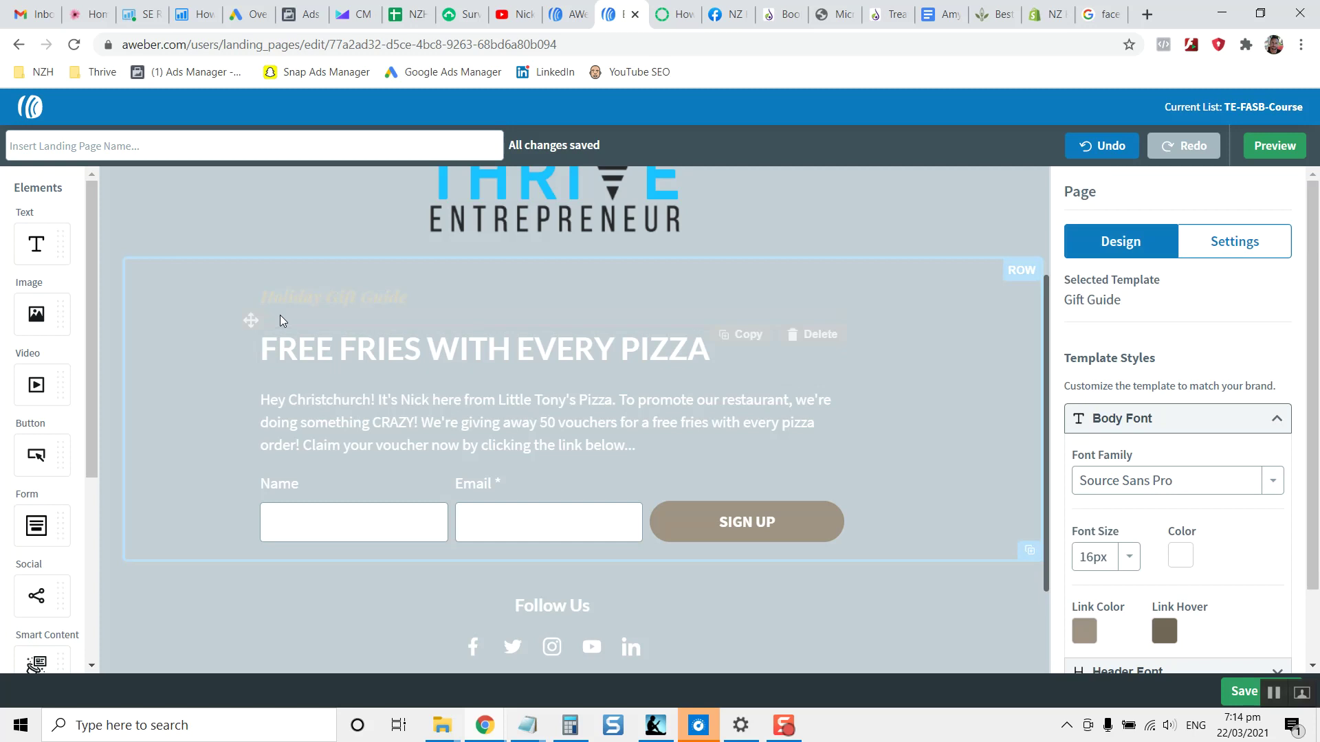
pyautogui.click(335, 299)
pyautogui.tripleClick(335, 298)
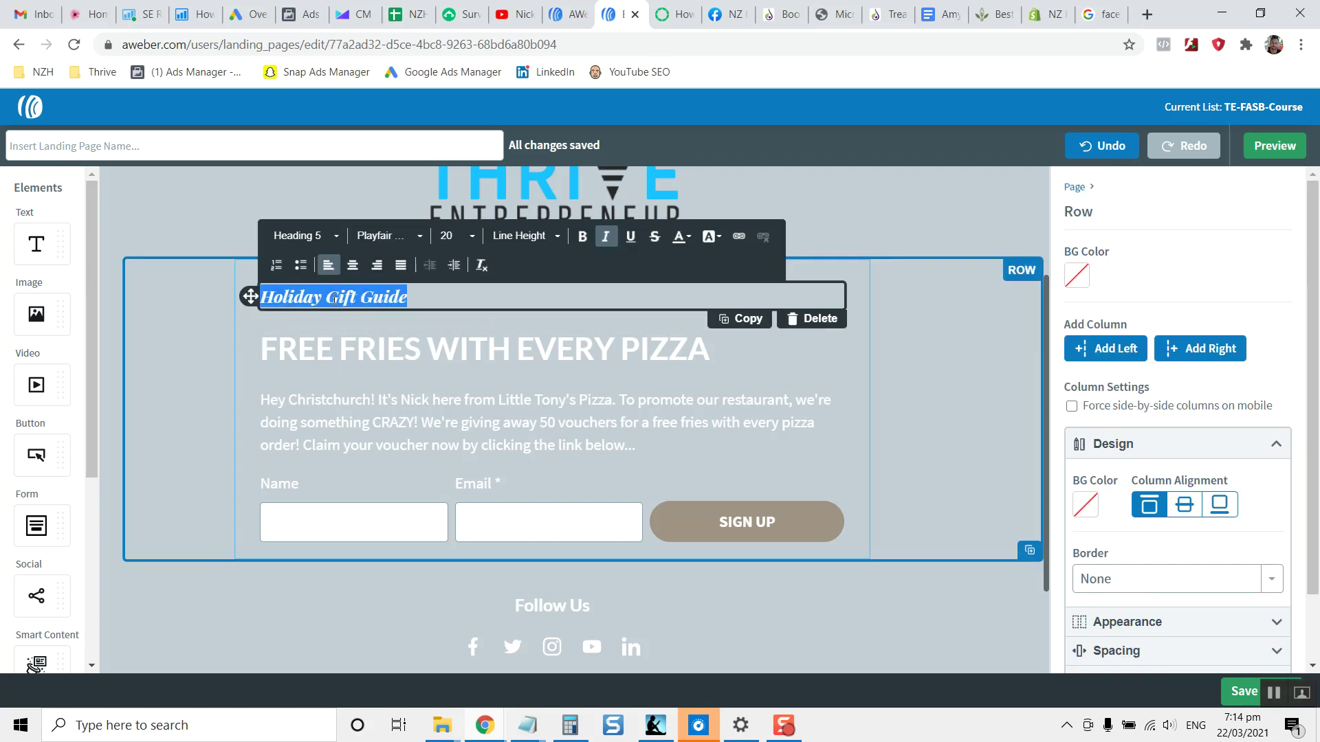
pyautogui.write('ddd')
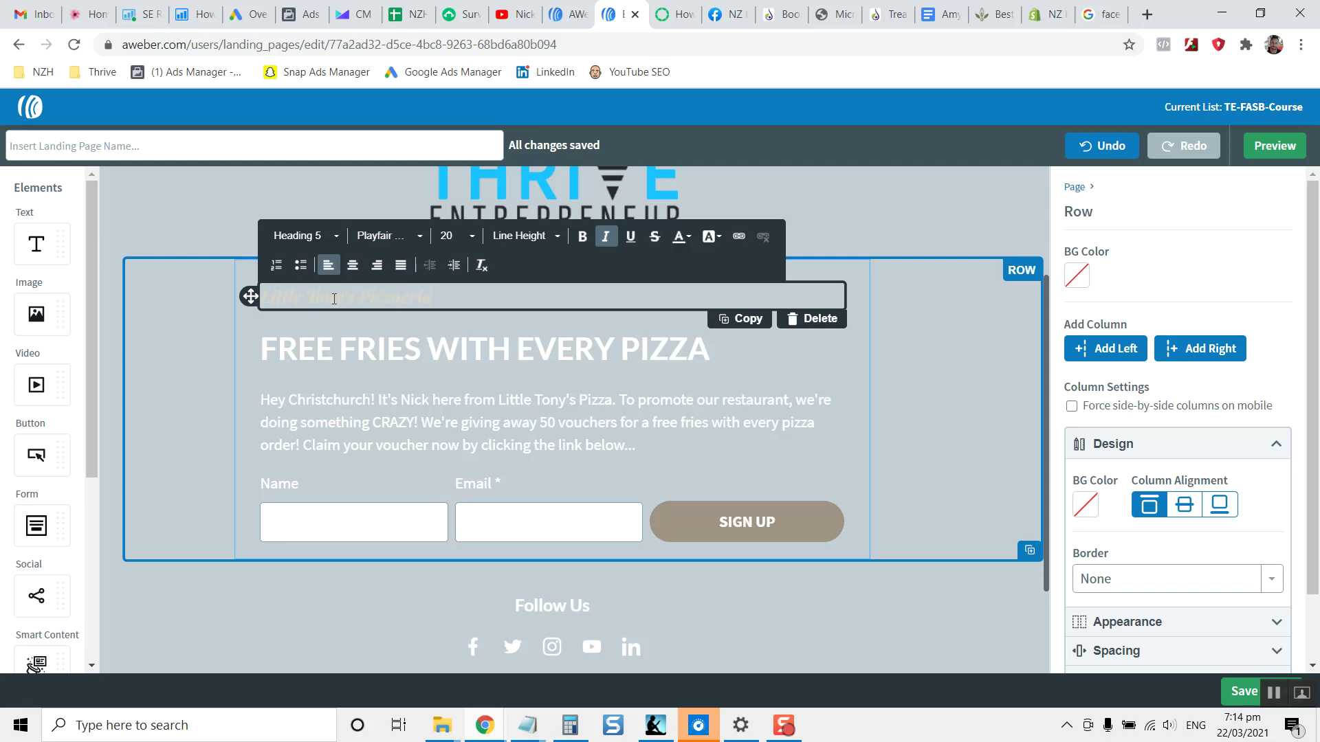
# Tint the Little Tony's Pizzaeria line towards red with the toolbar font-colour picker.
pyautogui.tripleClick(339, 300)
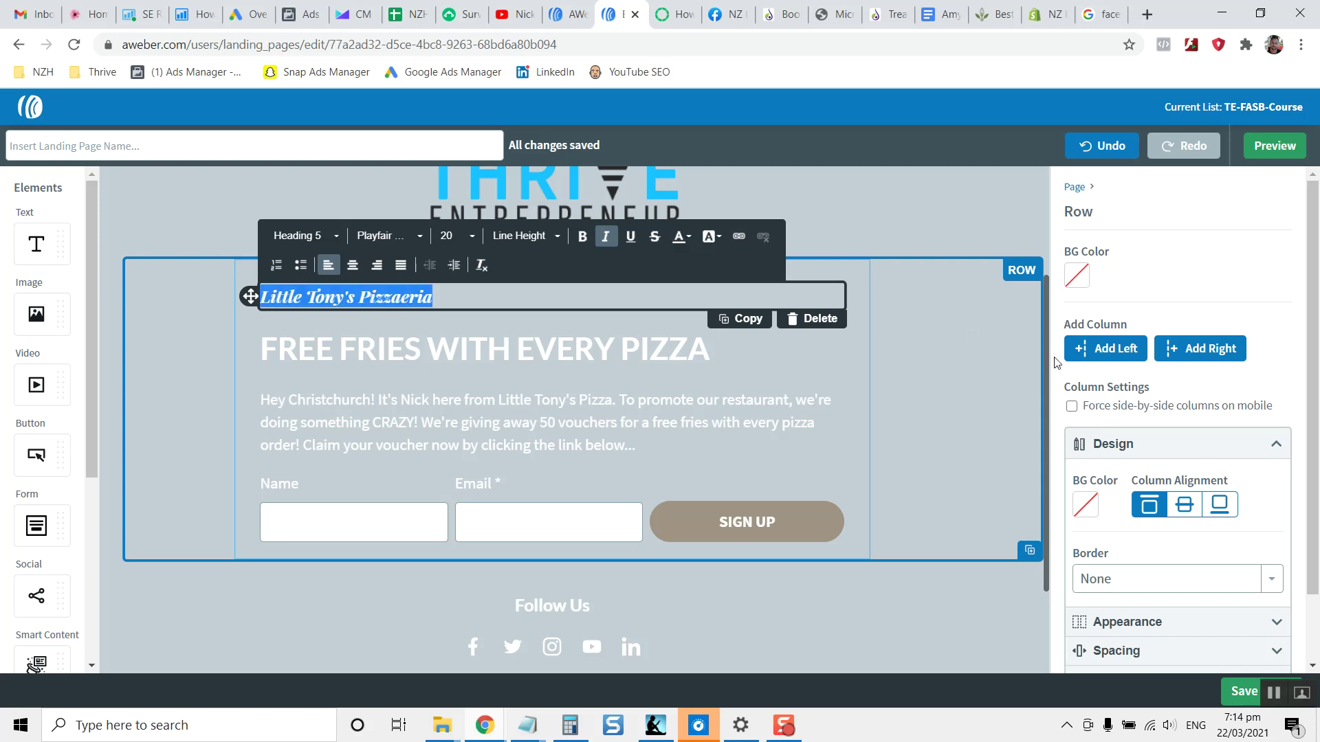
pyautogui.click(681, 237)
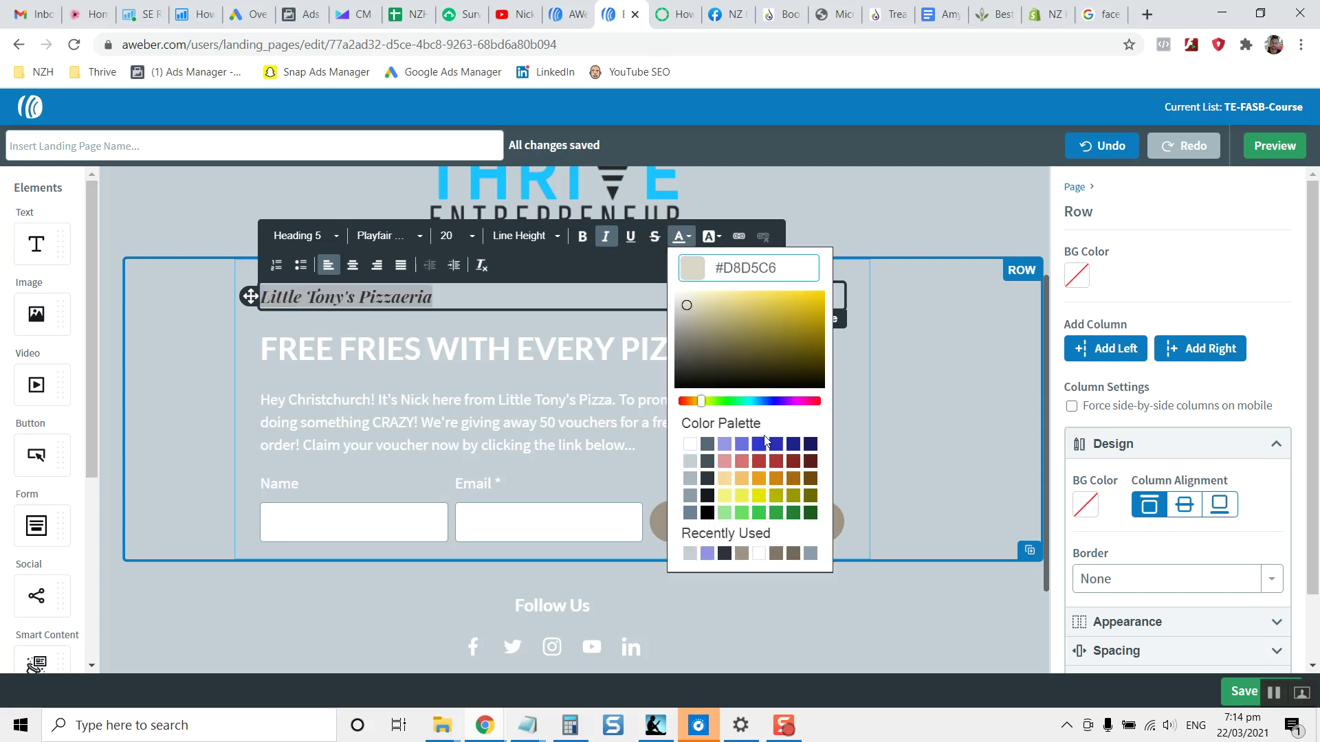
pyautogui.click(814, 402)
pyautogui.click(445, 356)
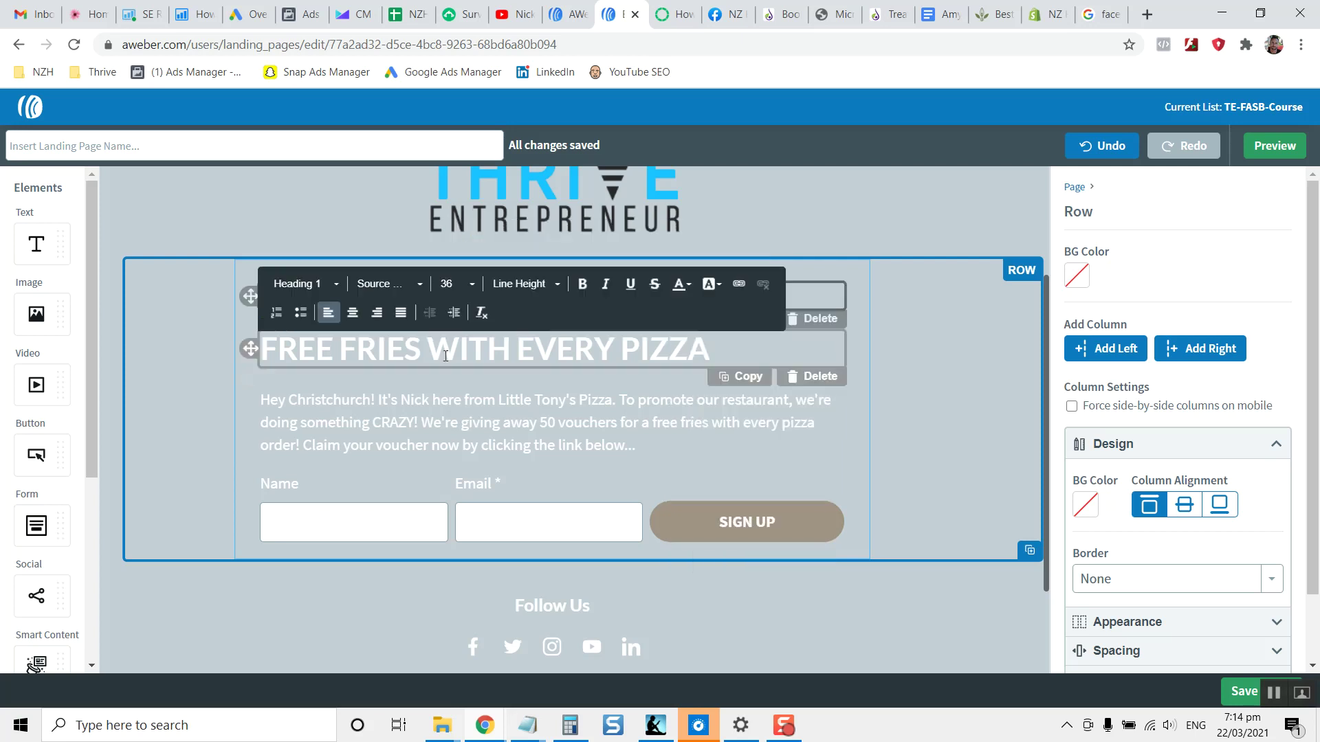
pyautogui.click(159, 364)
# Set the Little Tony's Pizzaeria line to bright red #D9111F.
pyautogui.click(325, 301)
pyautogui.tripleClick(377, 297)
pyautogui.click(683, 237)
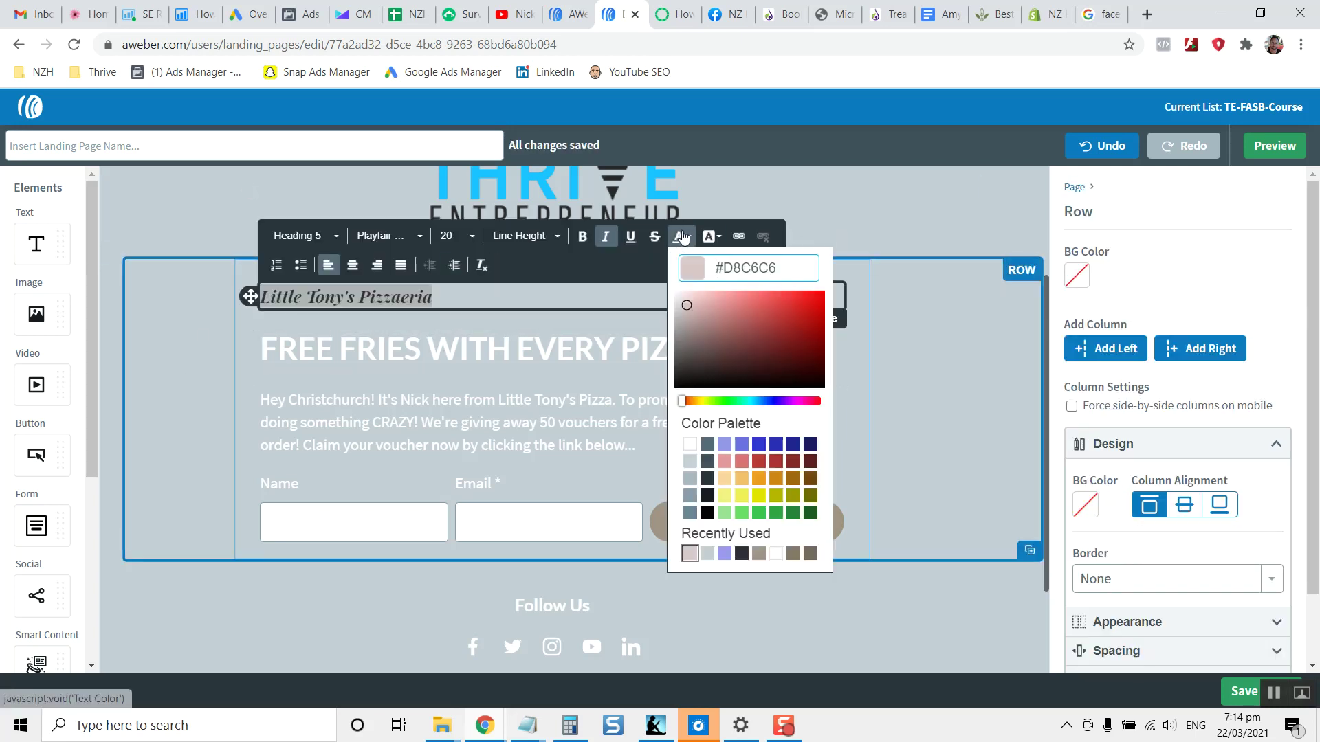
pyautogui.click(814, 401)
pyautogui.click(812, 316)
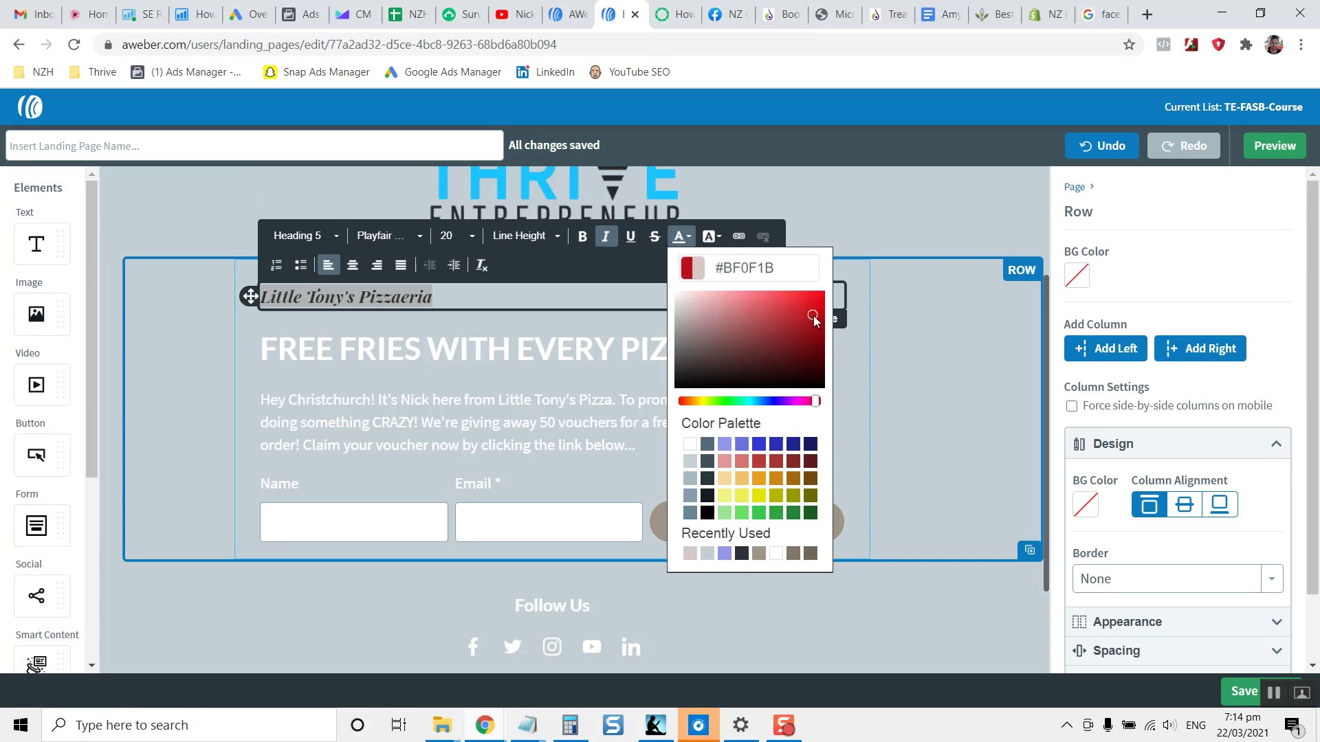
pyautogui.click(812, 305)
pyautogui.click(530, 354)
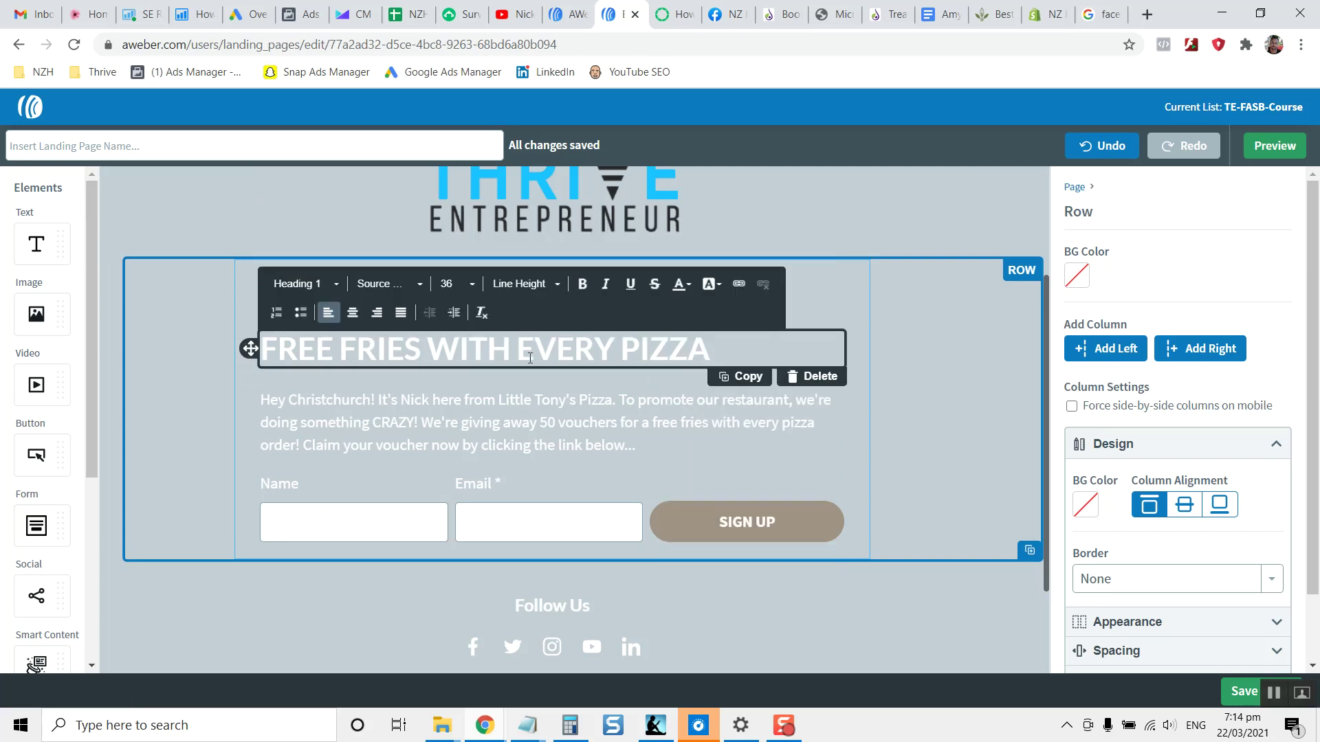
pyautogui.click(201, 358)
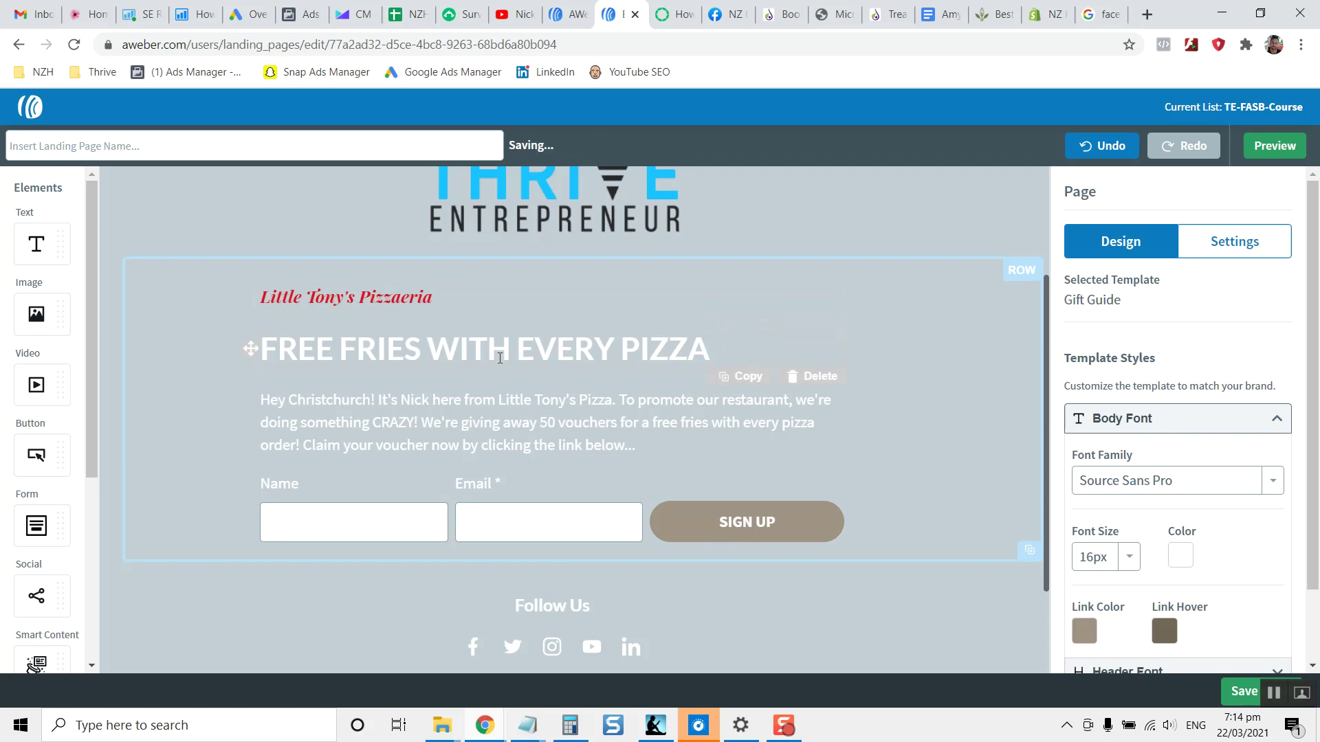
pyautogui.scroll(-2, 1125, 421)
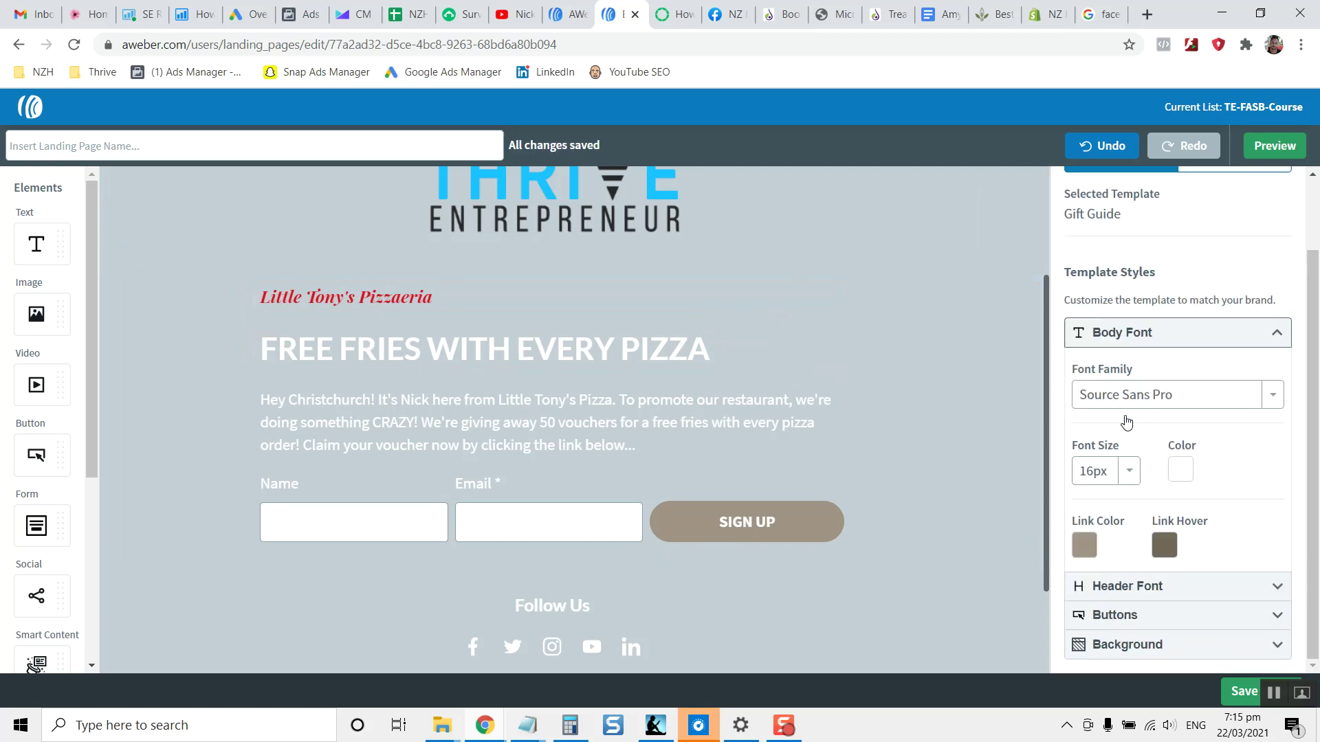
# Set the body font link colour to the same red as the pizzeria line.
pyautogui.click(1085, 545)
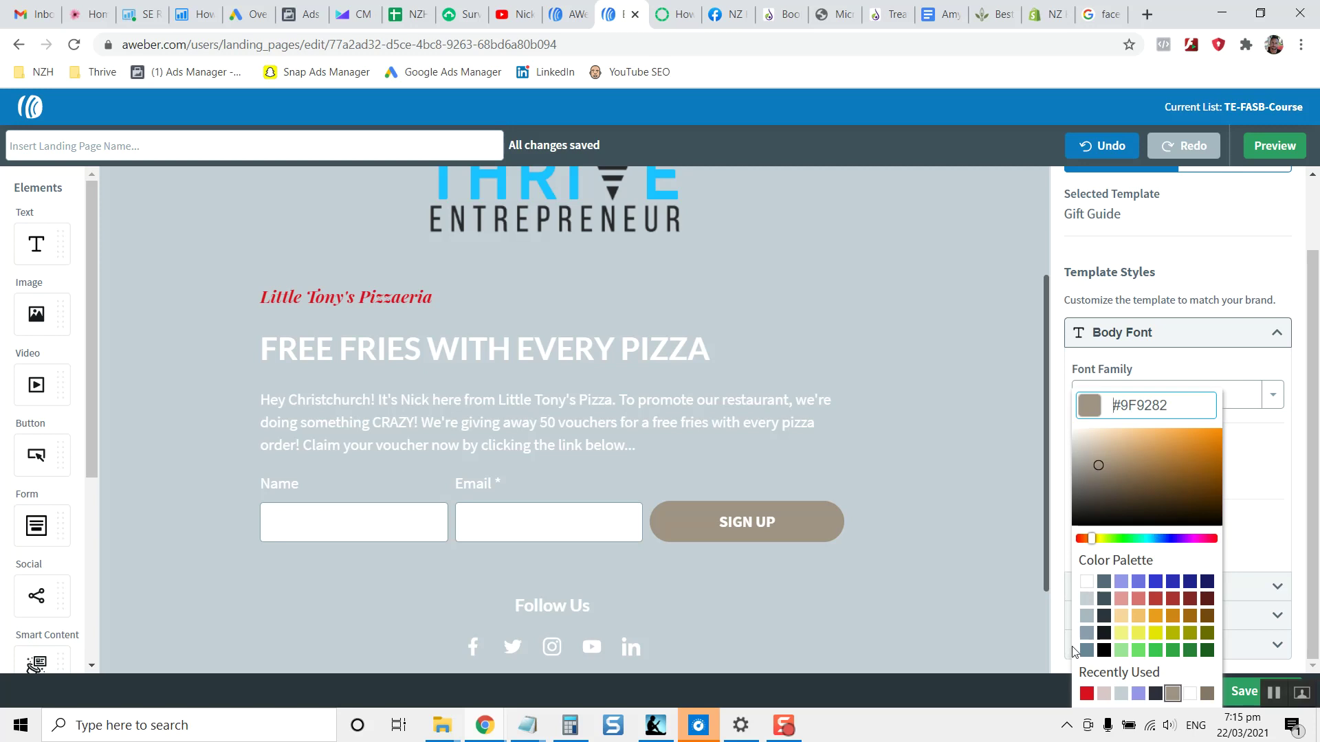
pyautogui.click(1086, 693)
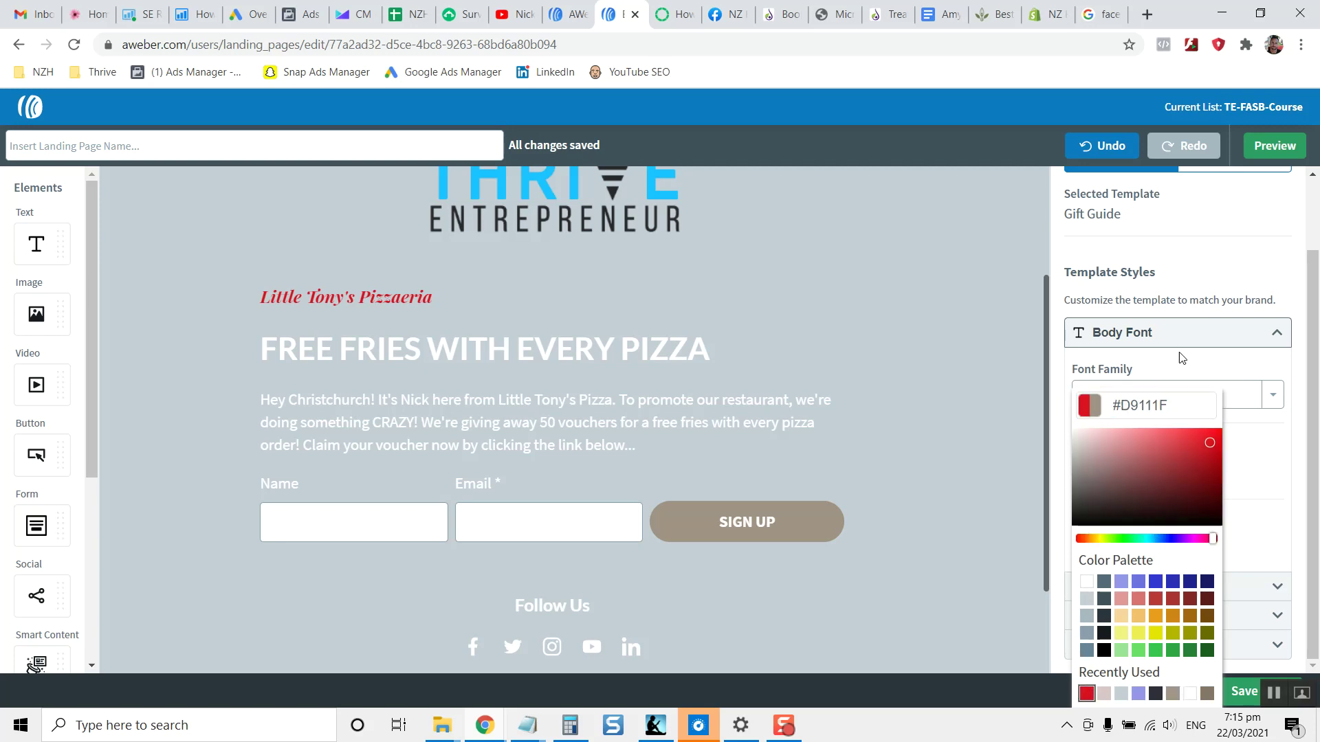
pyautogui.click(1185, 363)
pyautogui.click(1163, 543)
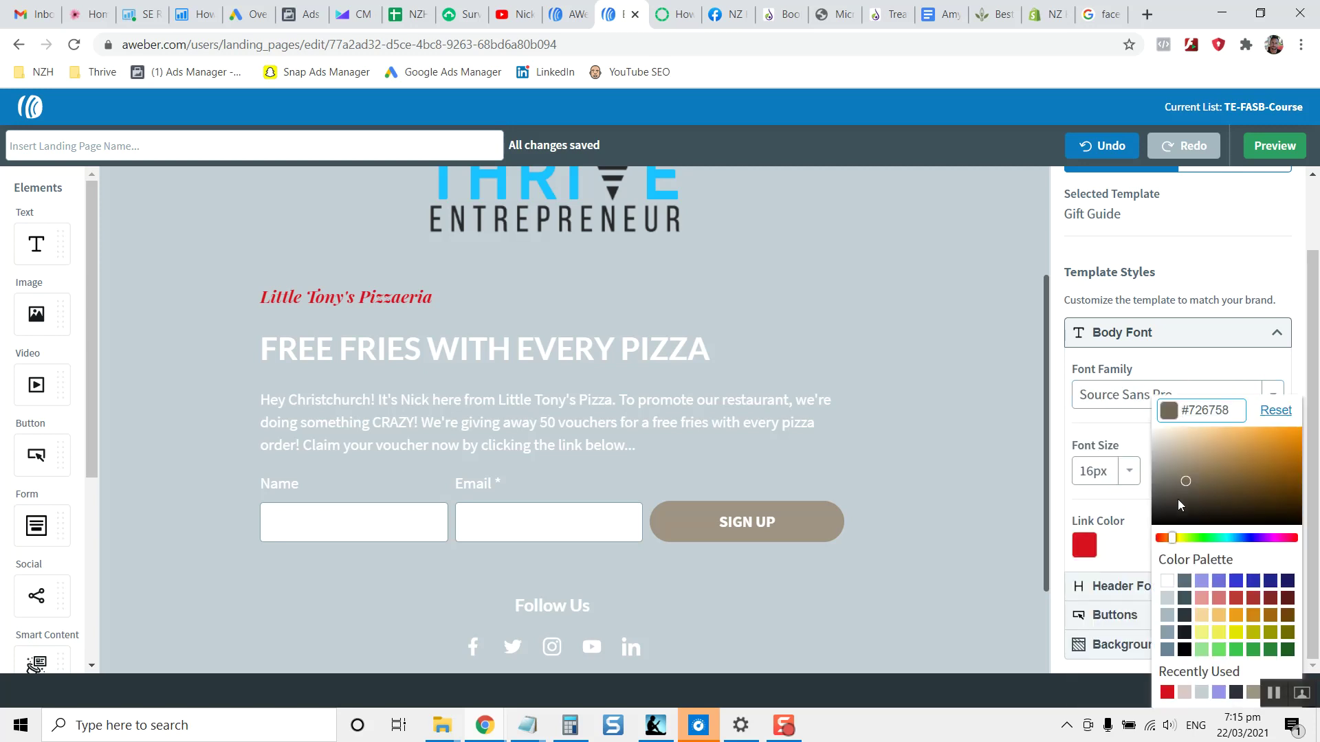
pyautogui.click(1116, 441)
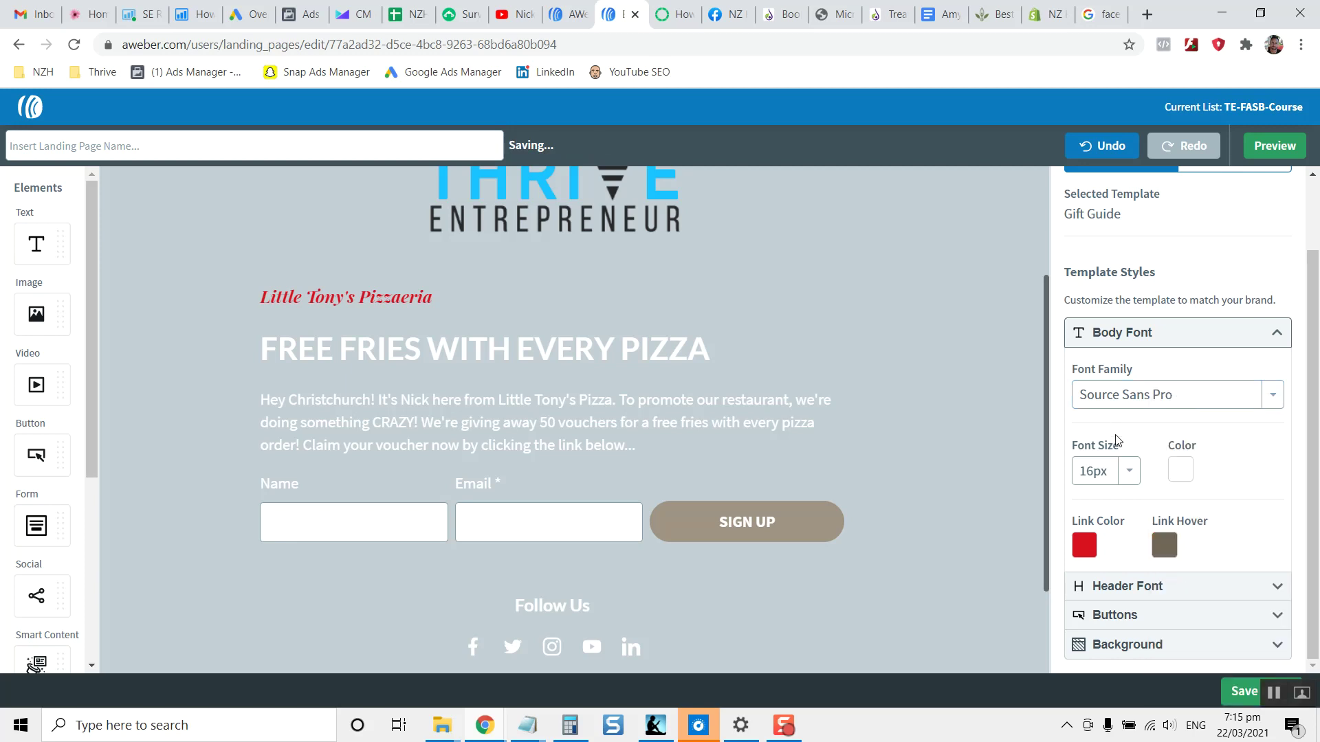
# Make the body text colour #151B1E and the header font colour dark grey #2A353C.
pyautogui.click(1183, 472)
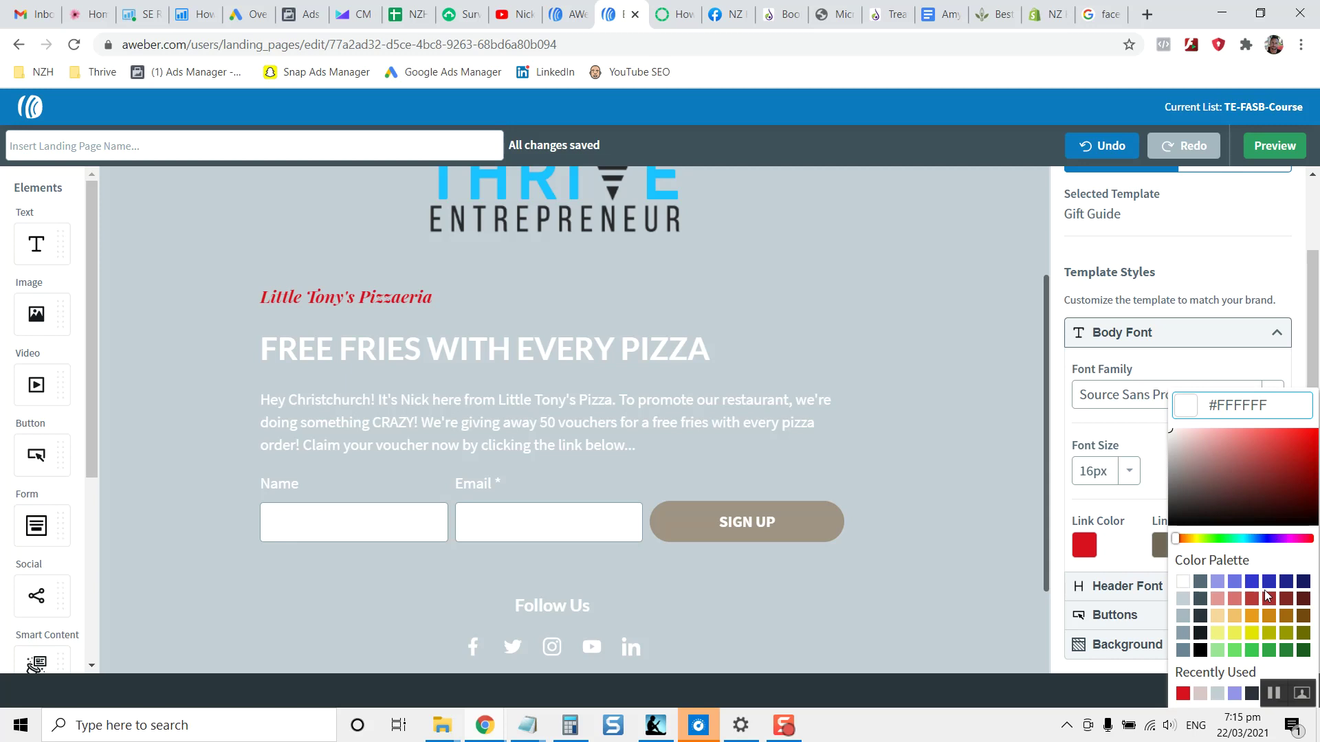
pyautogui.click(1200, 633)
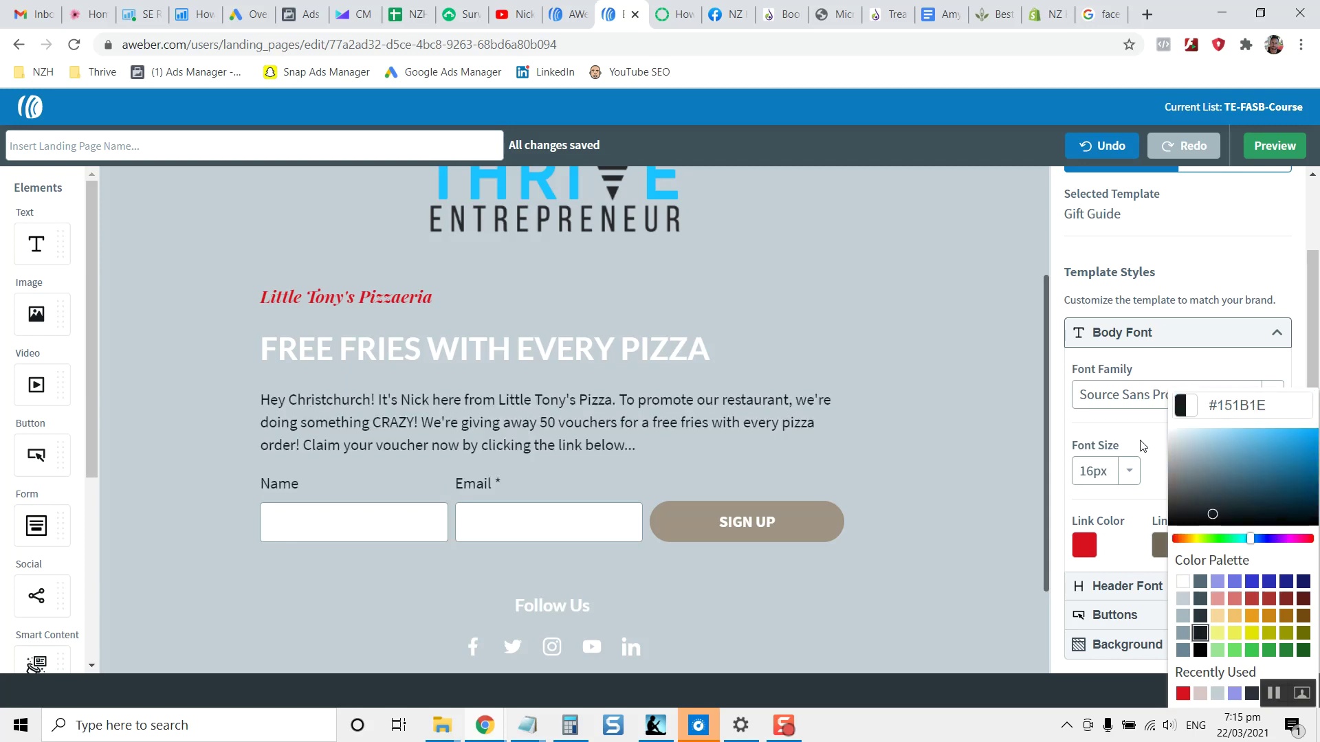
pyautogui.click(1150, 490)
pyautogui.click(1127, 597)
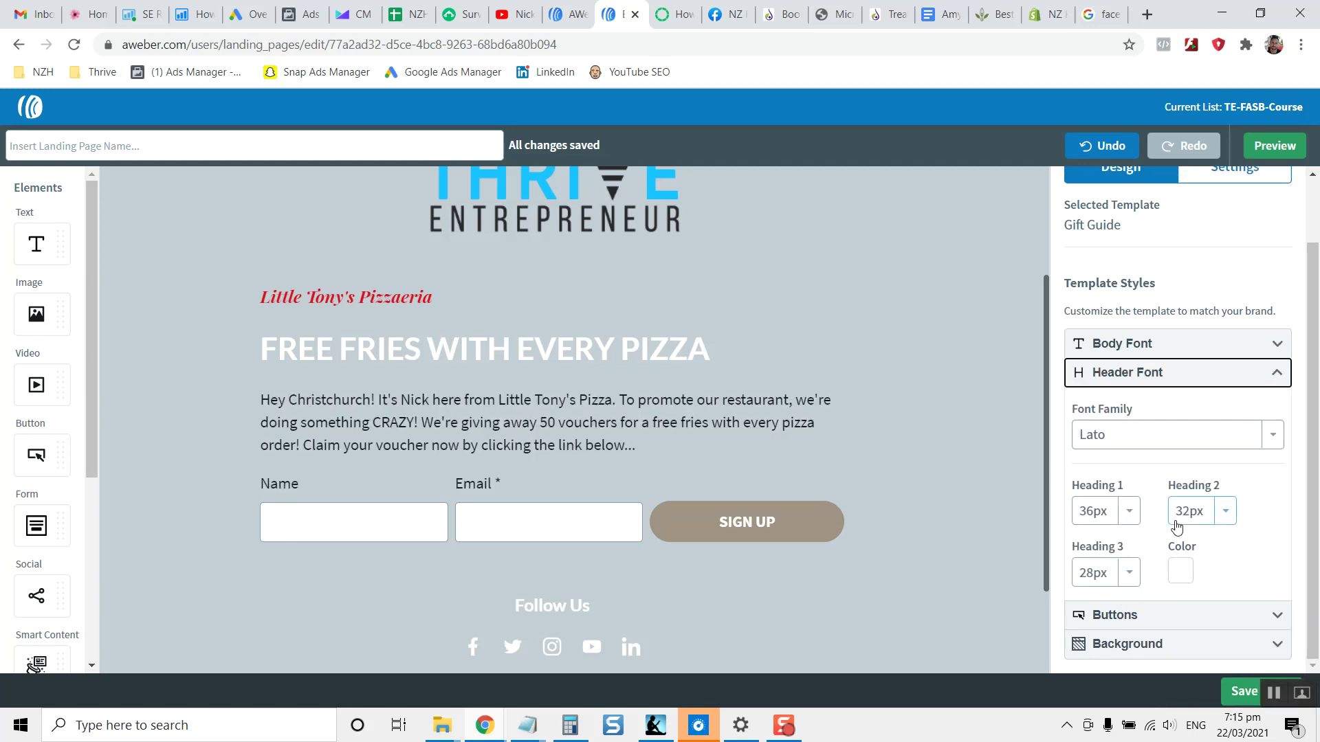
pyautogui.click(1182, 570)
pyautogui.click(1199, 614)
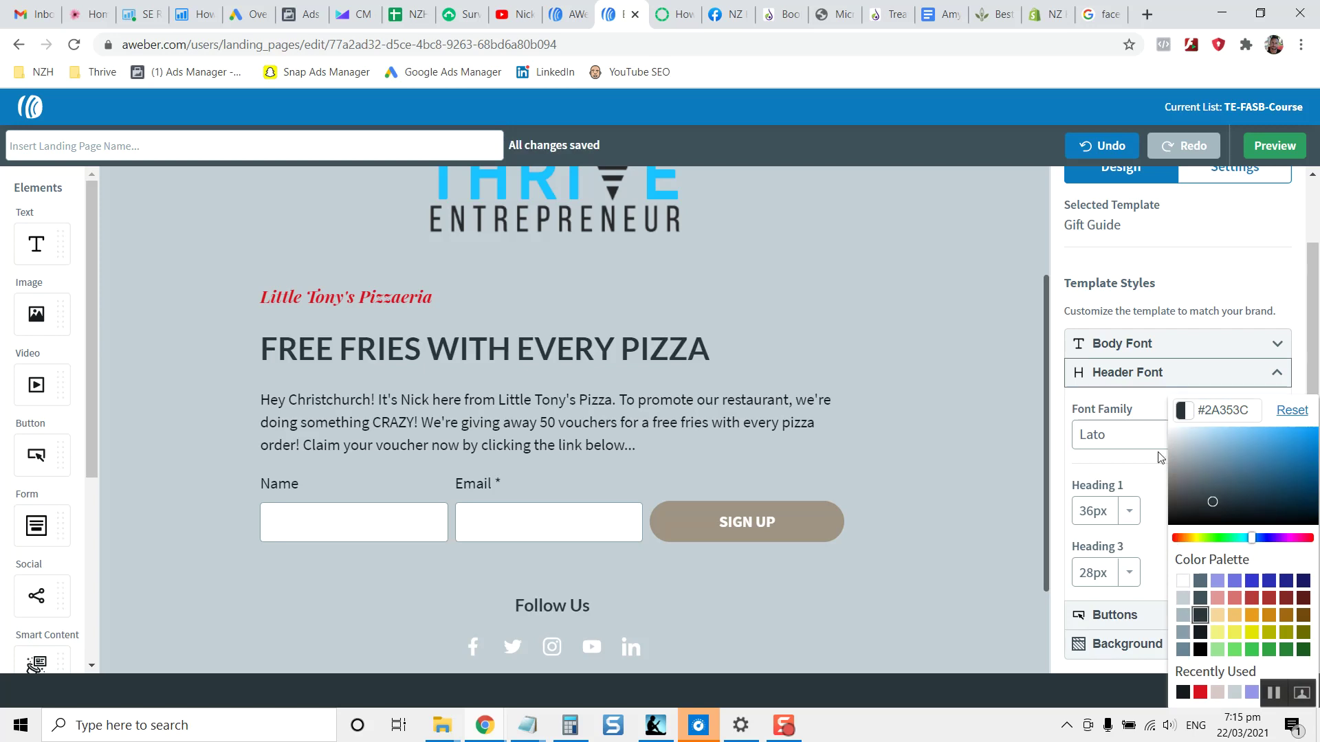
pyautogui.click(1094, 402)
pyautogui.scroll(2, 766, 439)
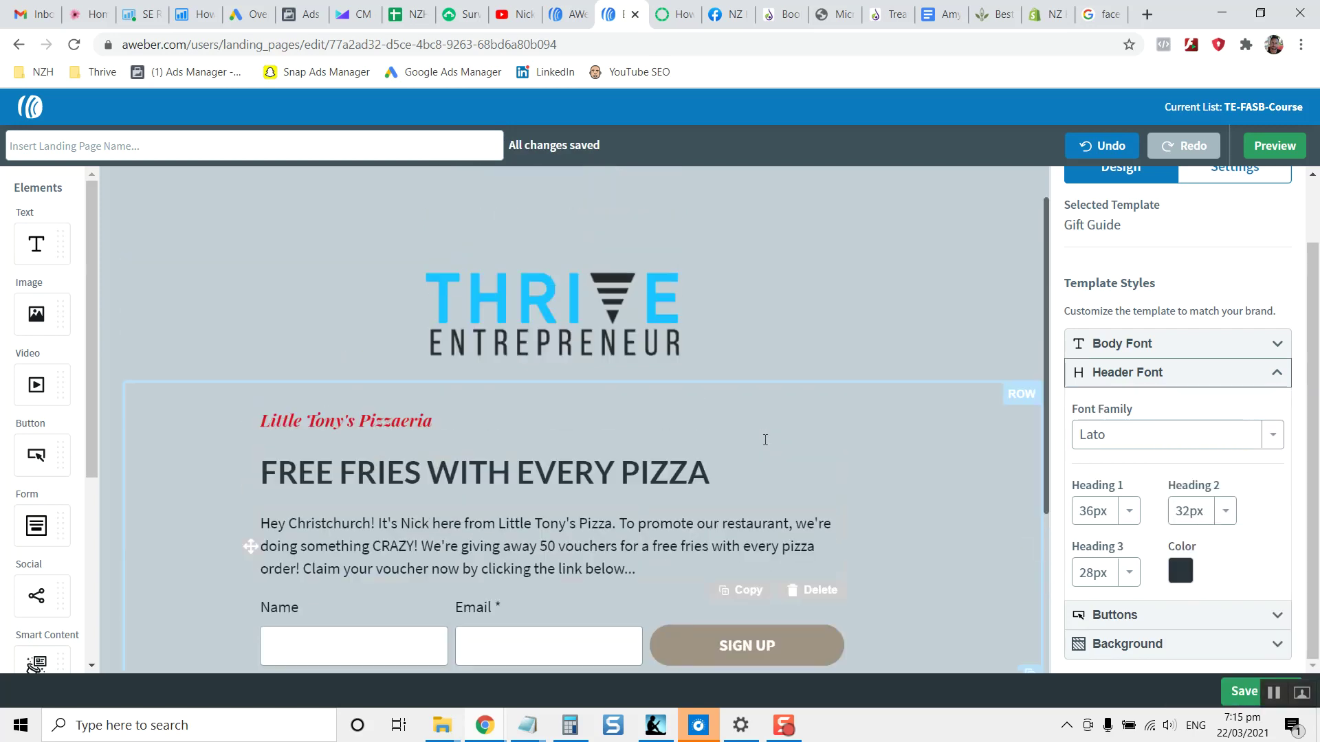
pyautogui.scroll(-3, 766, 439)
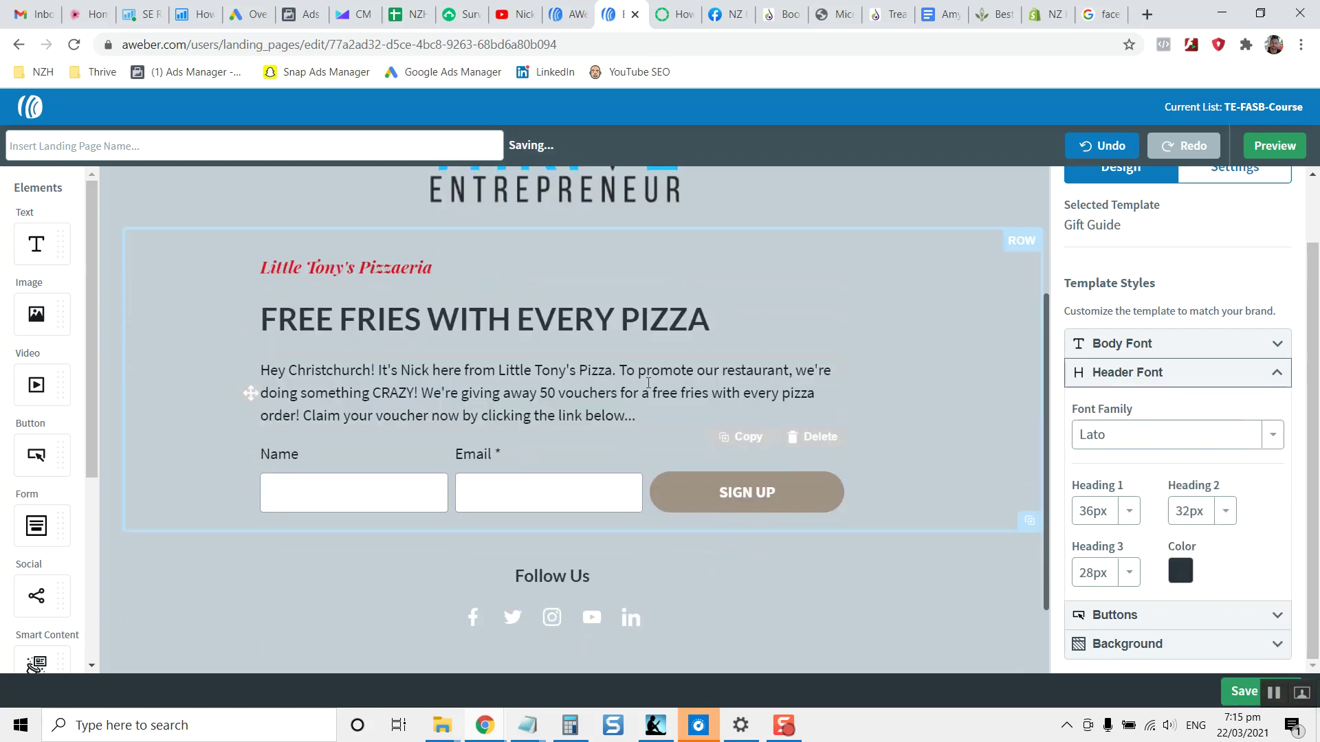
pyautogui.scroll(-3, 648, 383)
pyautogui.scroll(2, 1220, 194)
# Switch the sign-up form's Thank You Page from Simple to Custom URL and focus the URL field.
pyautogui.click(1235, 239)
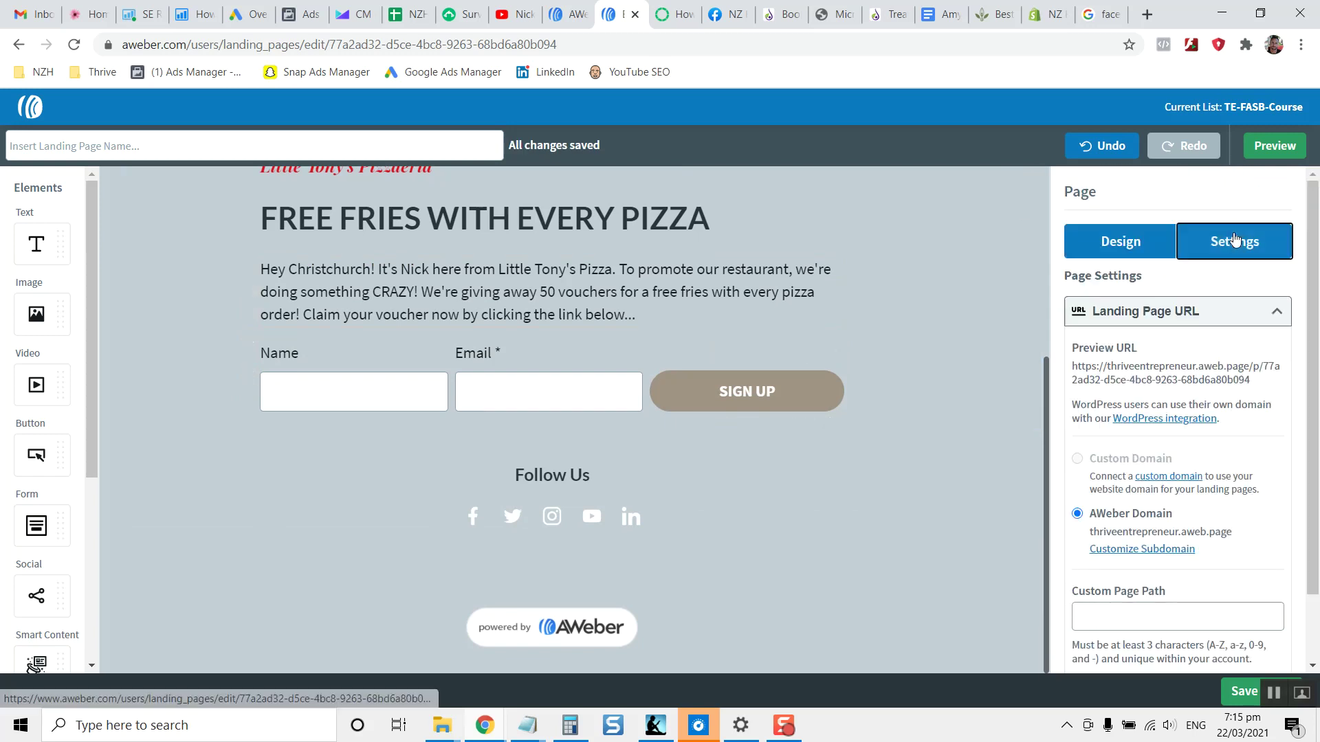
pyautogui.click(1163, 311)
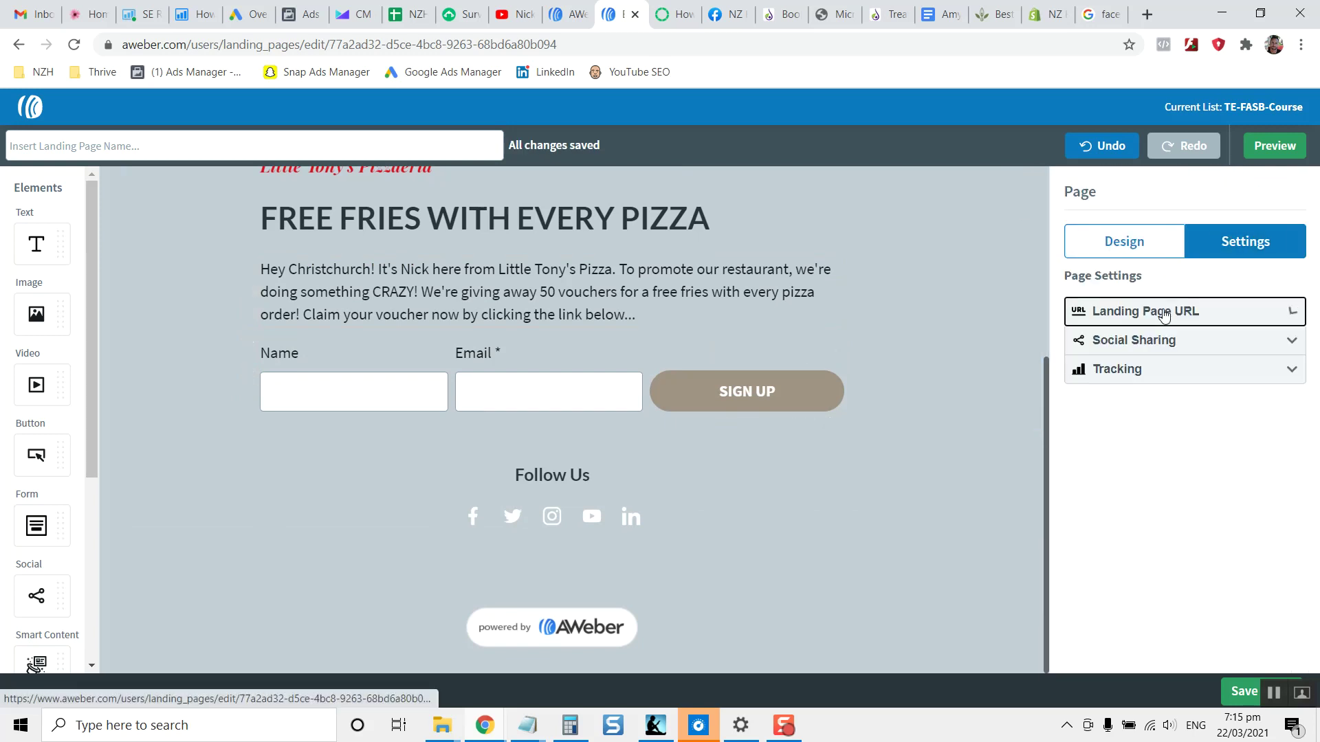
pyautogui.click(1150, 315)
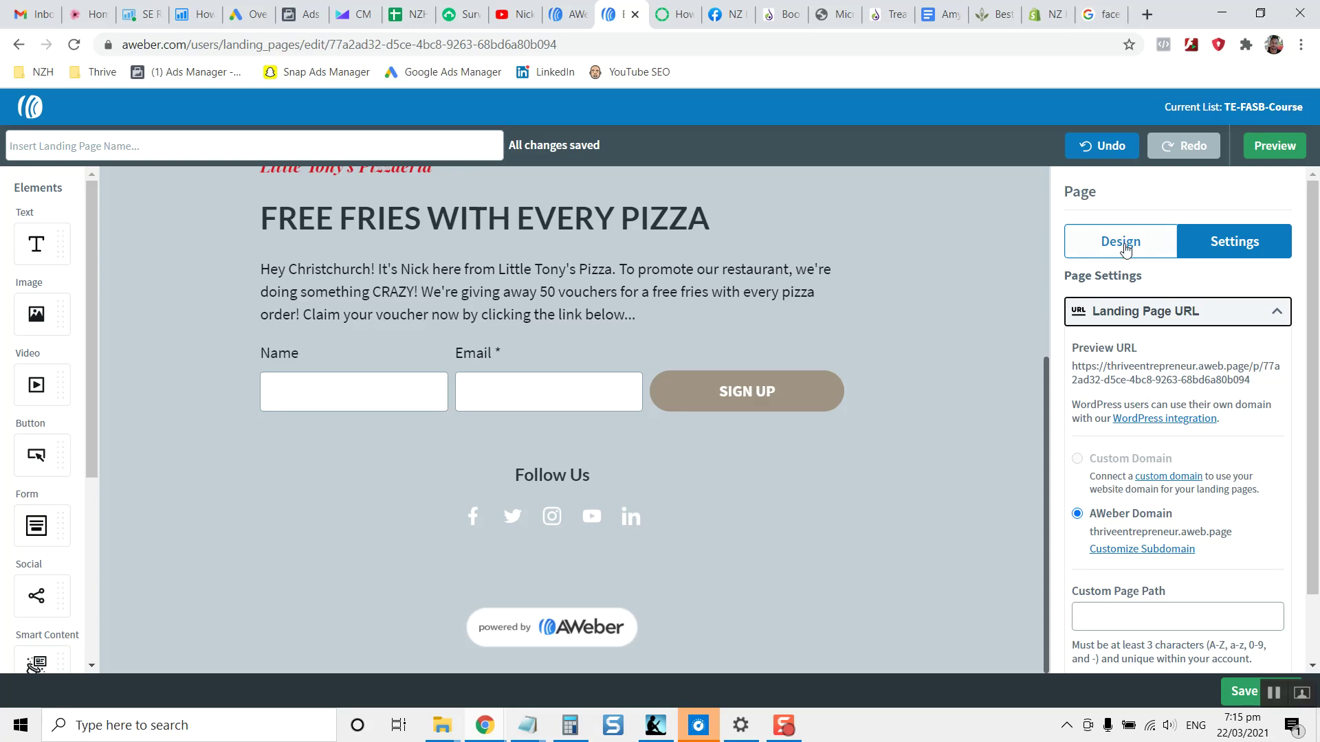
pyautogui.click(548, 392)
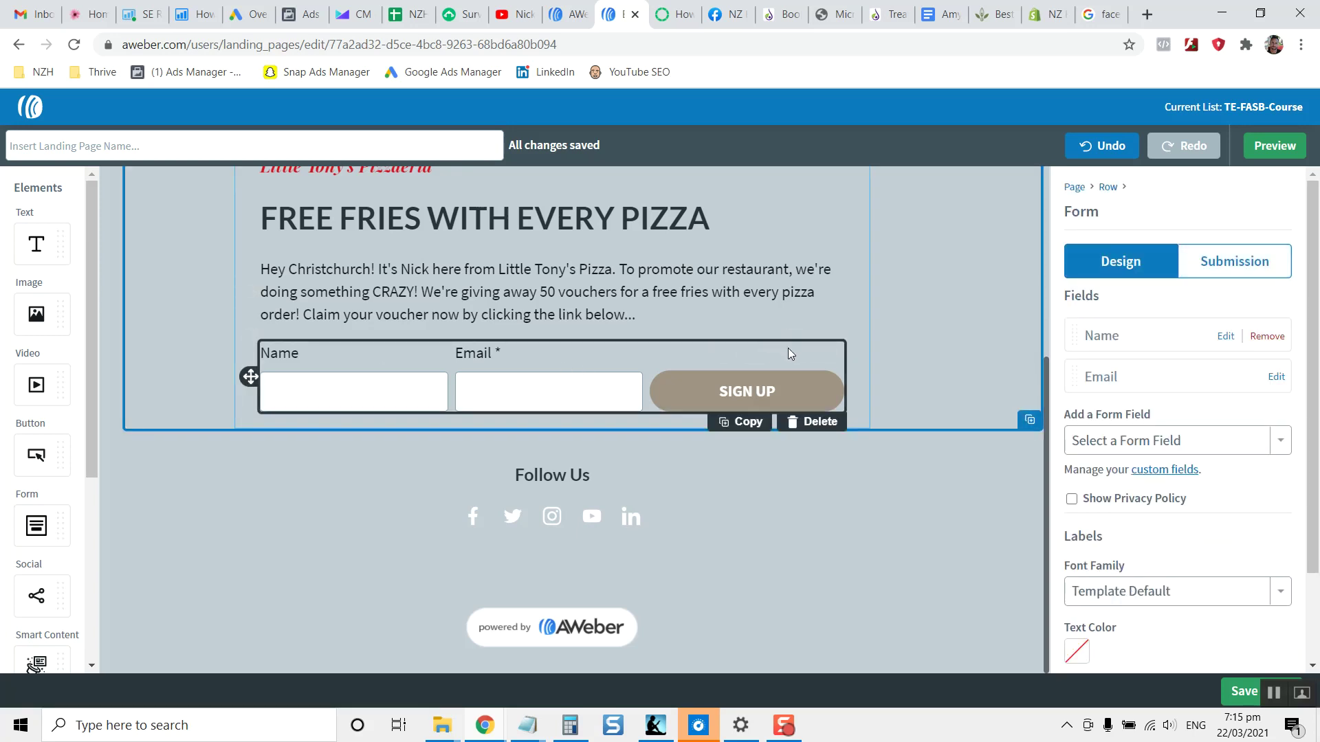
pyautogui.click(1230, 260)
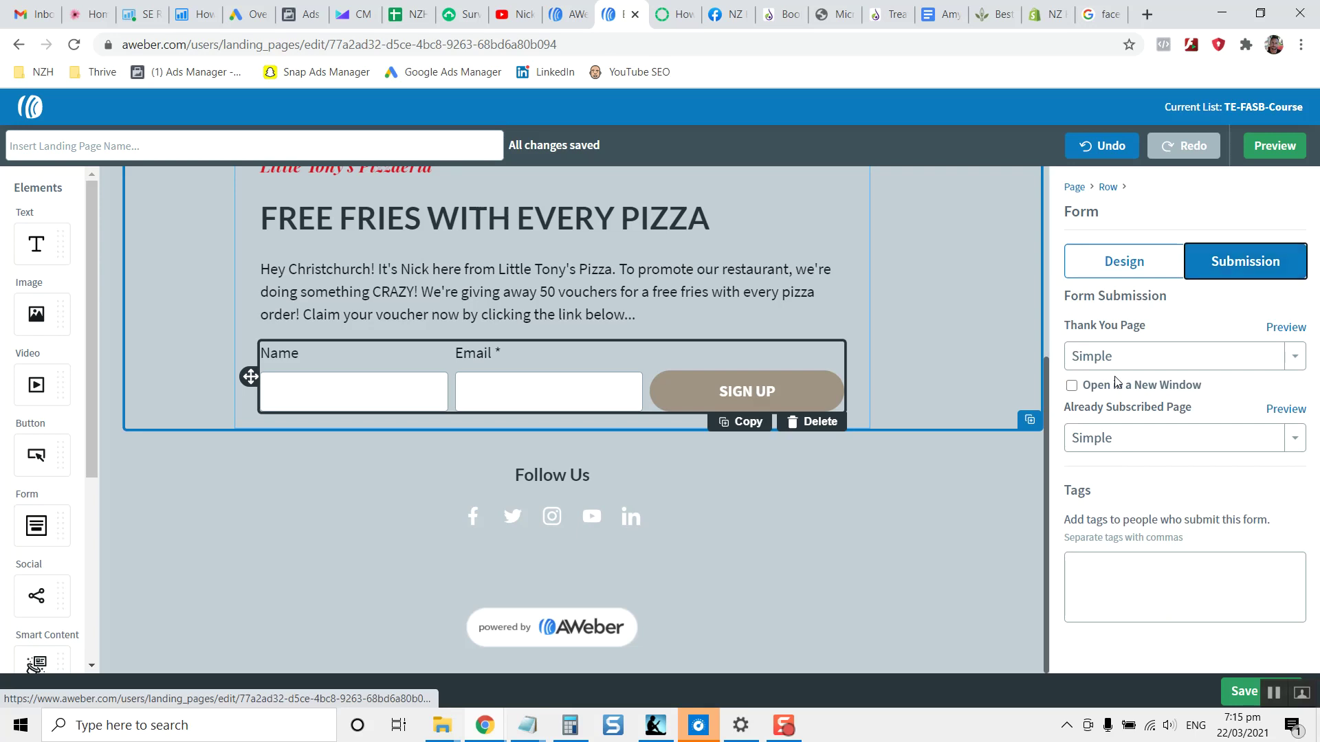
pyautogui.click(1148, 356)
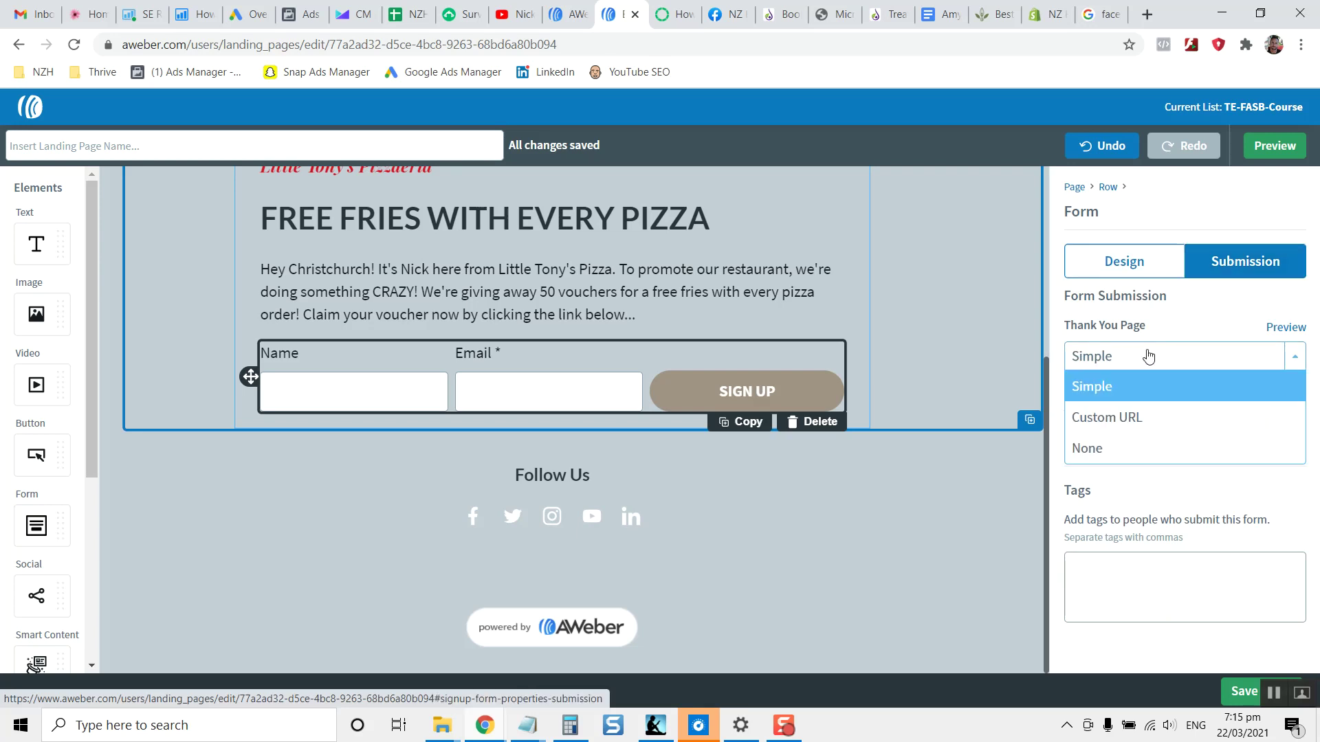
pyautogui.click(1146, 415)
pyautogui.click(1132, 424)
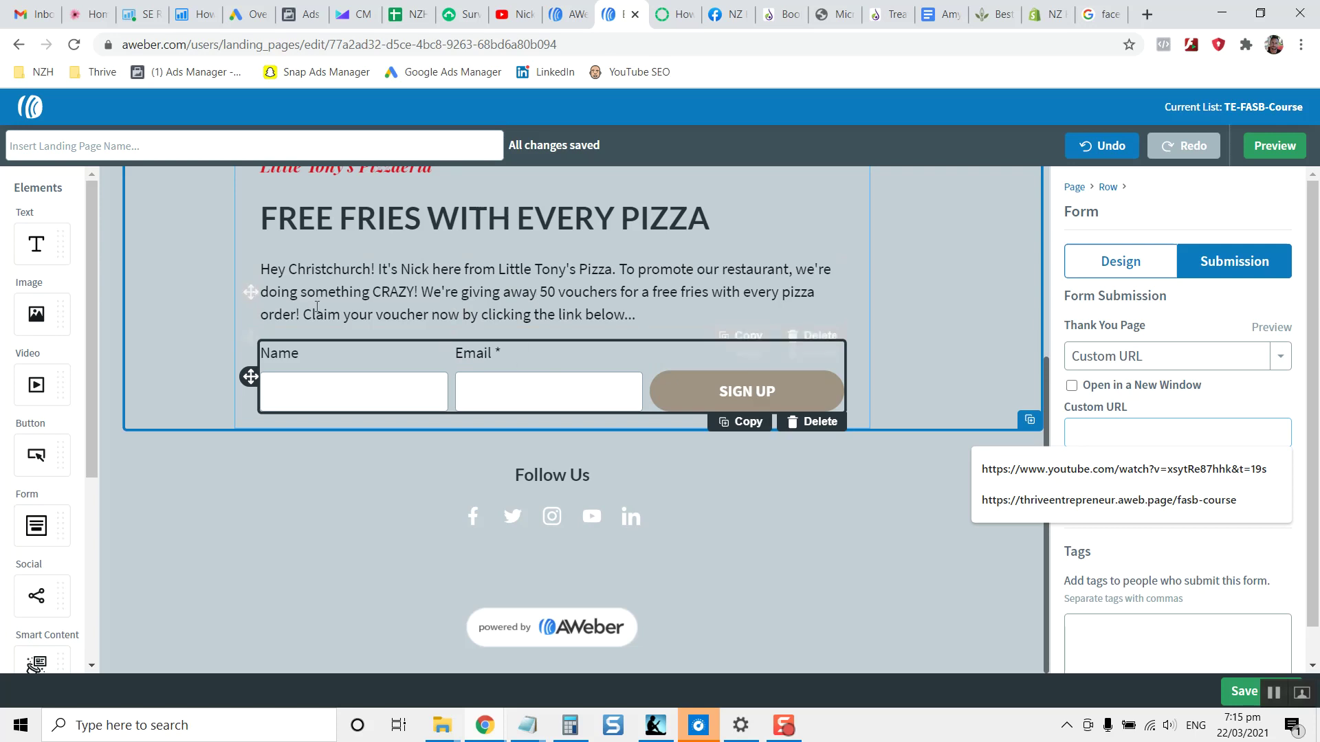
pyautogui.click(363, 293)
pyautogui.moveTo(419, 292); pyautogui.dragTo(515, 315)
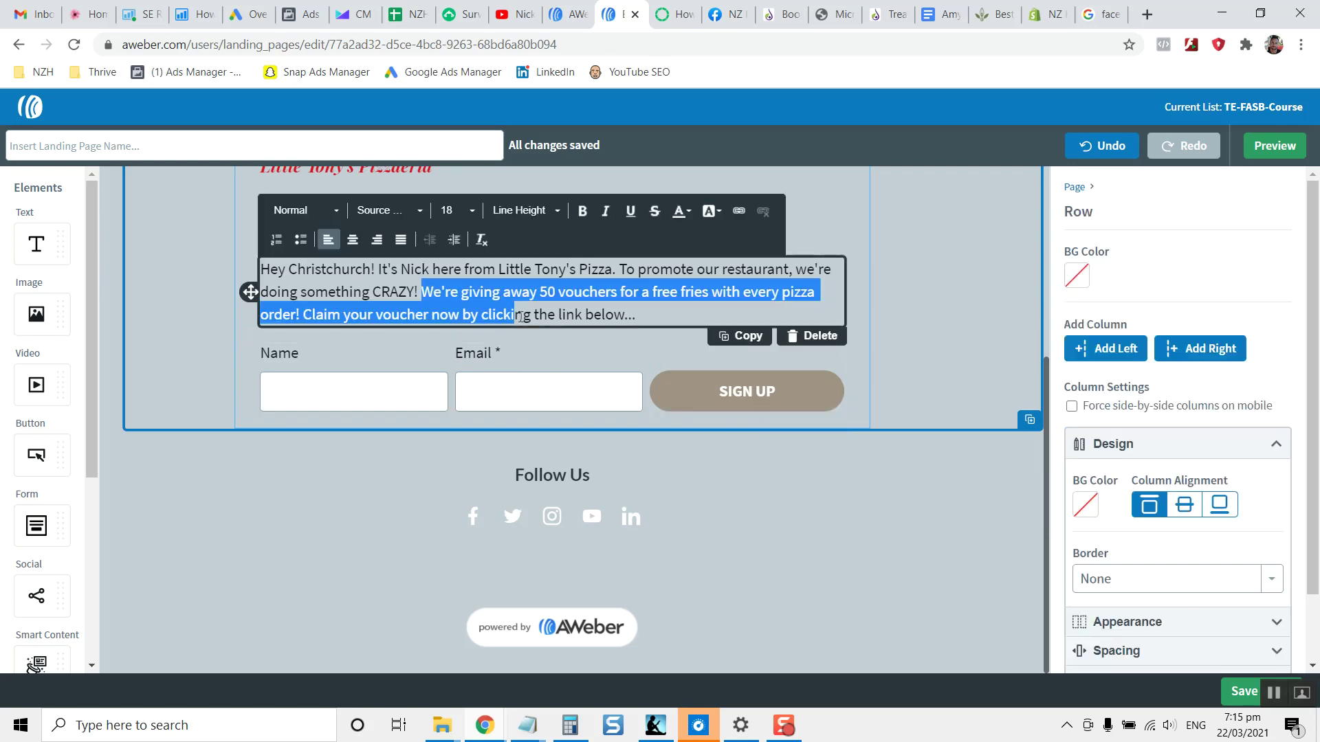
pyautogui.click(513, 314)
pyautogui.click(453, 290)
pyautogui.moveTo(610, 314); pyautogui.dragTo(583, 293)
pyautogui.click(583, 293)
pyautogui.scroll(1, 566, 318)
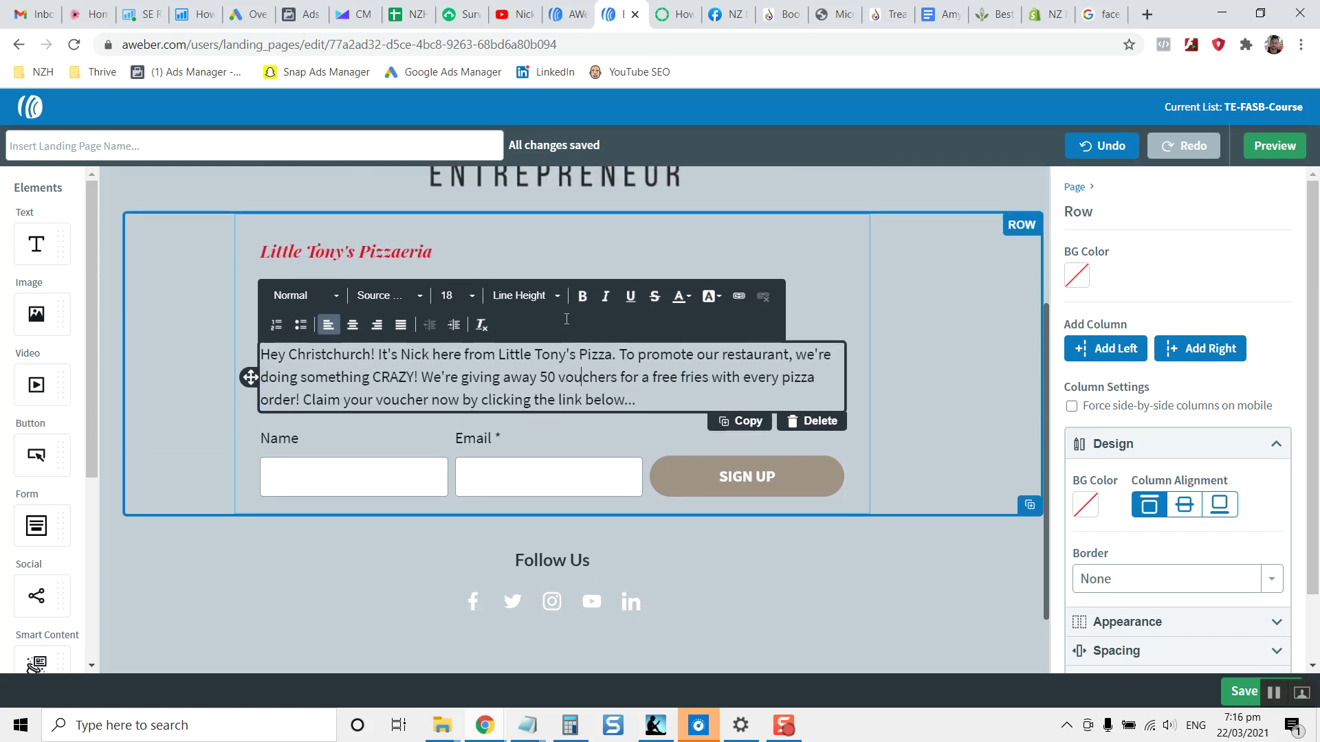
pyautogui.click(192, 365)
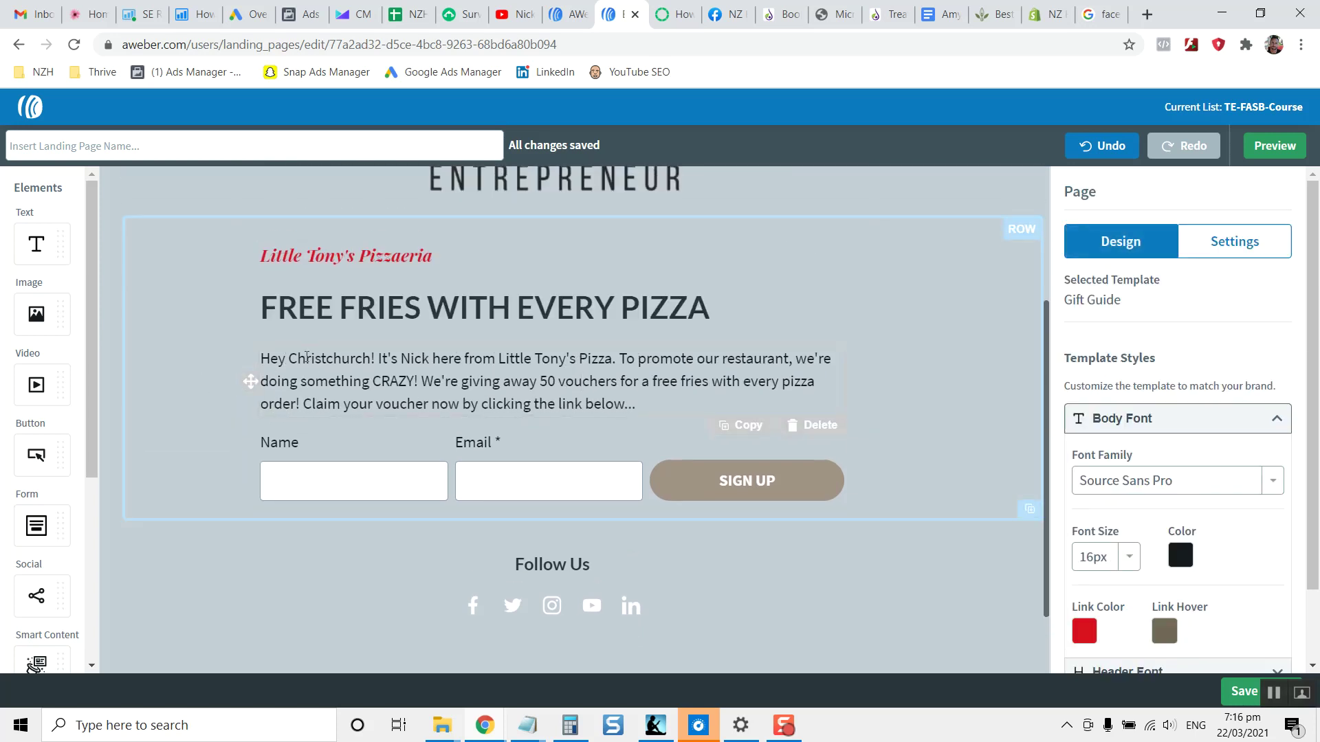
pyautogui.moveTo(287, 358); pyautogui.dragTo(395, 360)
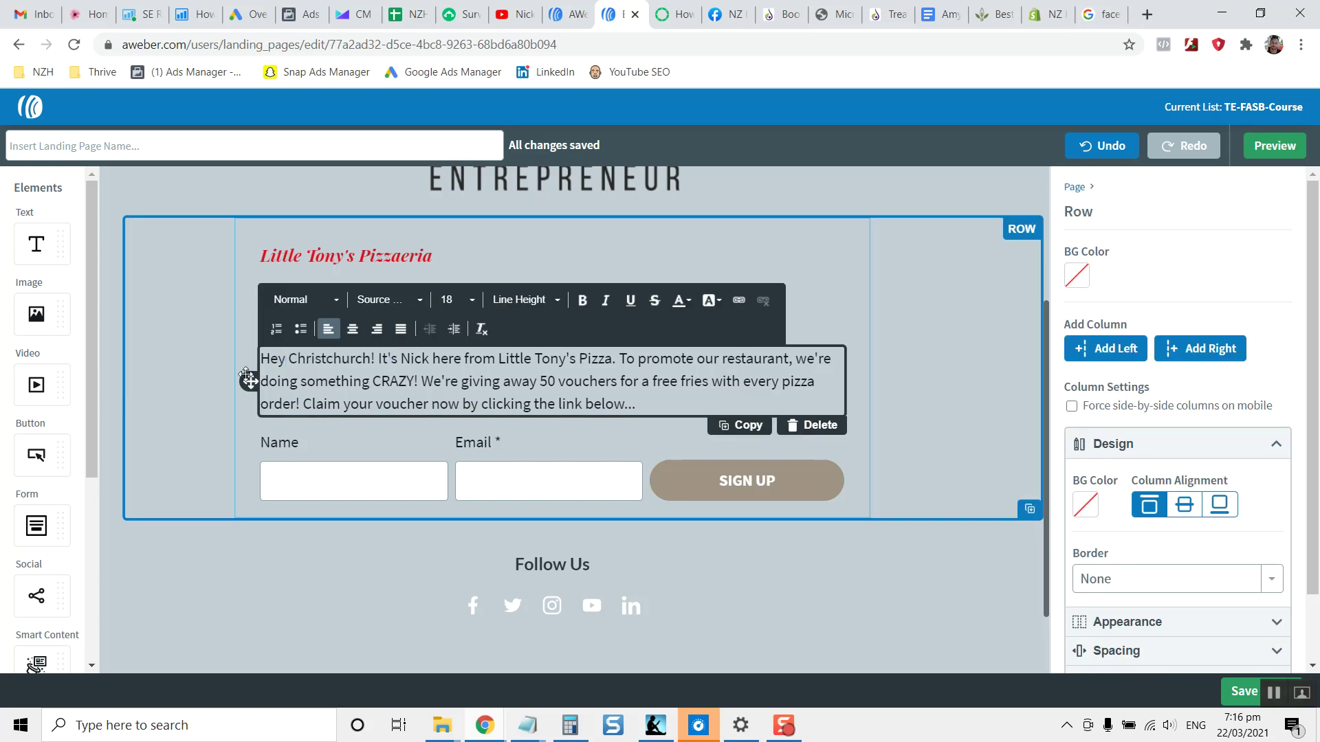
pyautogui.moveTo(275, 358); pyautogui.dragTo(450, 360)
pyautogui.click(431, 360)
pyautogui.click(509, 358)
pyautogui.click(610, 364)
pyautogui.moveTo(795, 358); pyautogui.dragTo(659, 359)
pyautogui.click(658, 361)
pyautogui.moveTo(299, 379); pyautogui.dragTo(455, 376)
pyautogui.moveTo(335, 382); pyautogui.dragTo(426, 382)
pyautogui.click(426, 382)
pyautogui.moveTo(484, 379); pyautogui.dragTo(711, 380)
pyautogui.click(606, 379)
pyautogui.click(711, 380)
pyautogui.moveTo(531, 384); pyautogui.dragTo(620, 382)
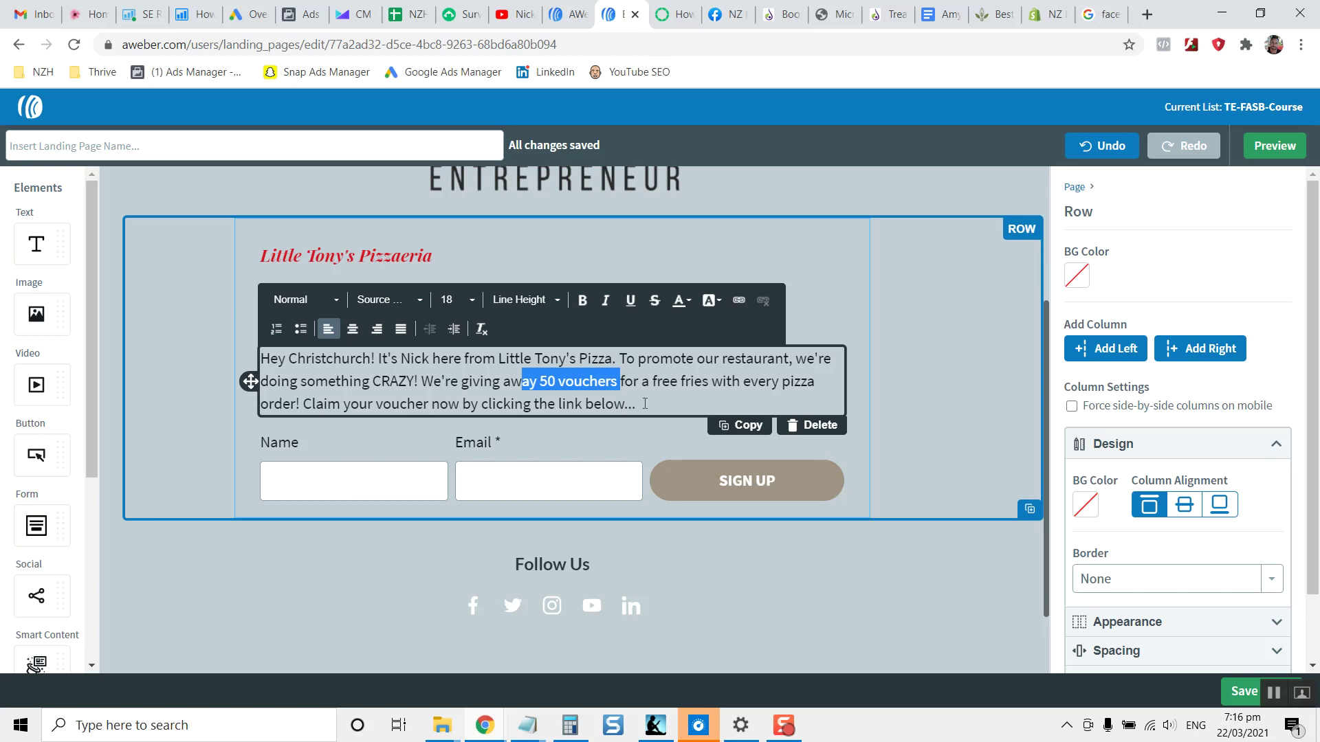
pyautogui.click(612, 381)
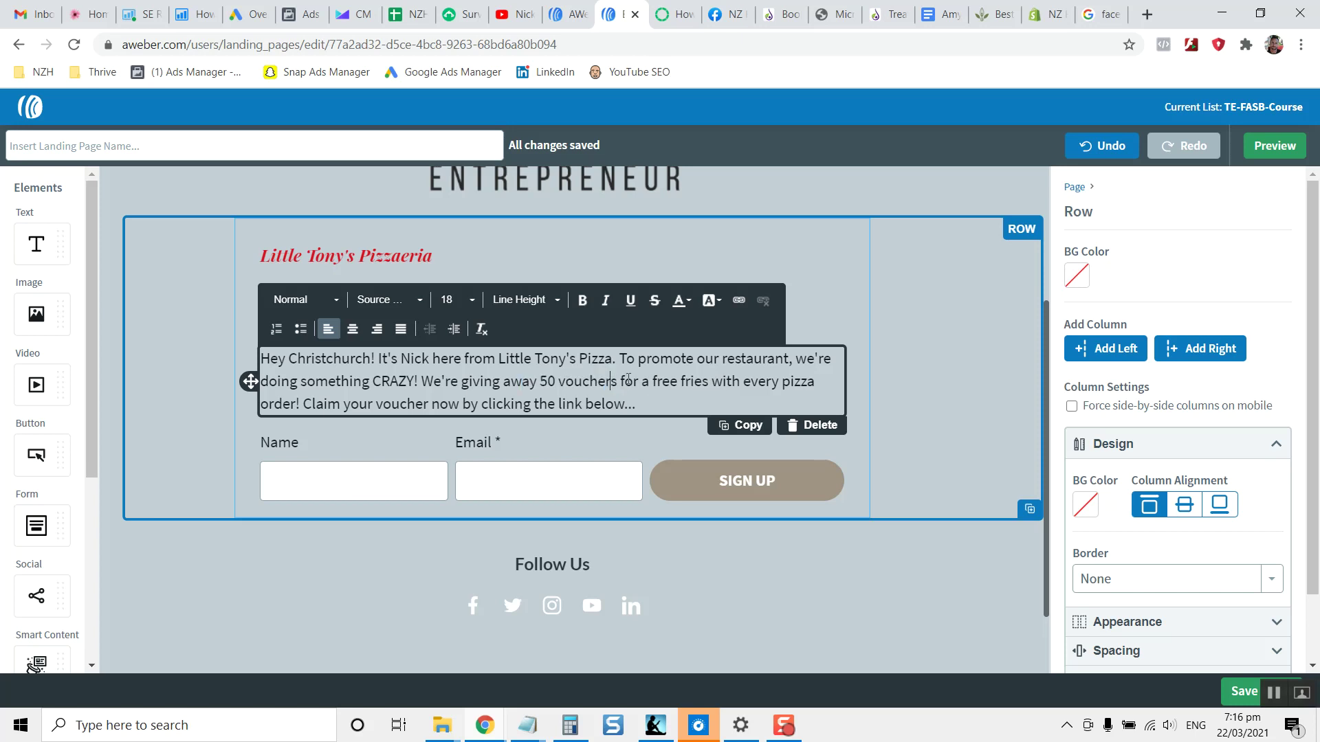
pyautogui.moveTo(629, 377); pyautogui.dragTo(711, 380)
pyautogui.click(710, 380)
pyautogui.click(714, 380)
pyautogui.moveTo(305, 404); pyautogui.dragTo(629, 404)
pyautogui.click(643, 404)
pyautogui.click(903, 200)
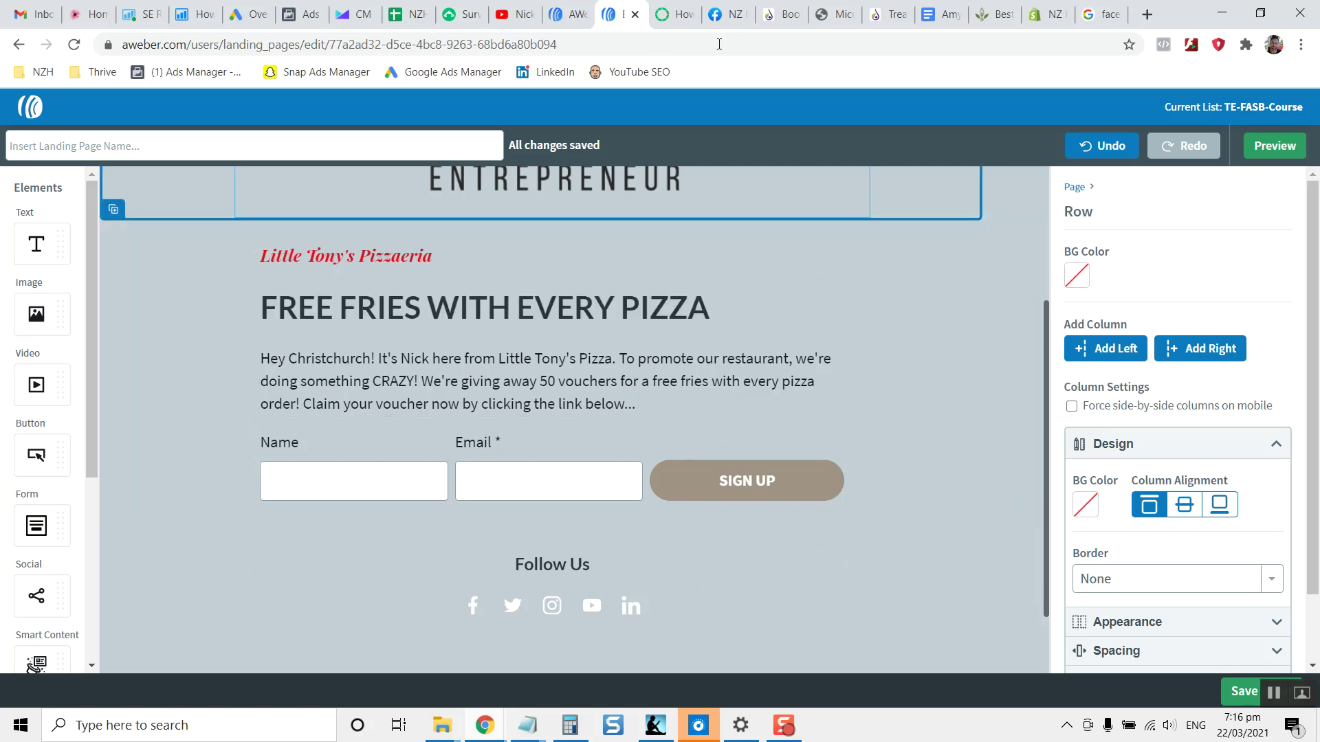
# In Ads Manager, show the Campaigns list with the cosmetic freebies campaign deselected and filters cleared.
pyautogui.click(301, 14)
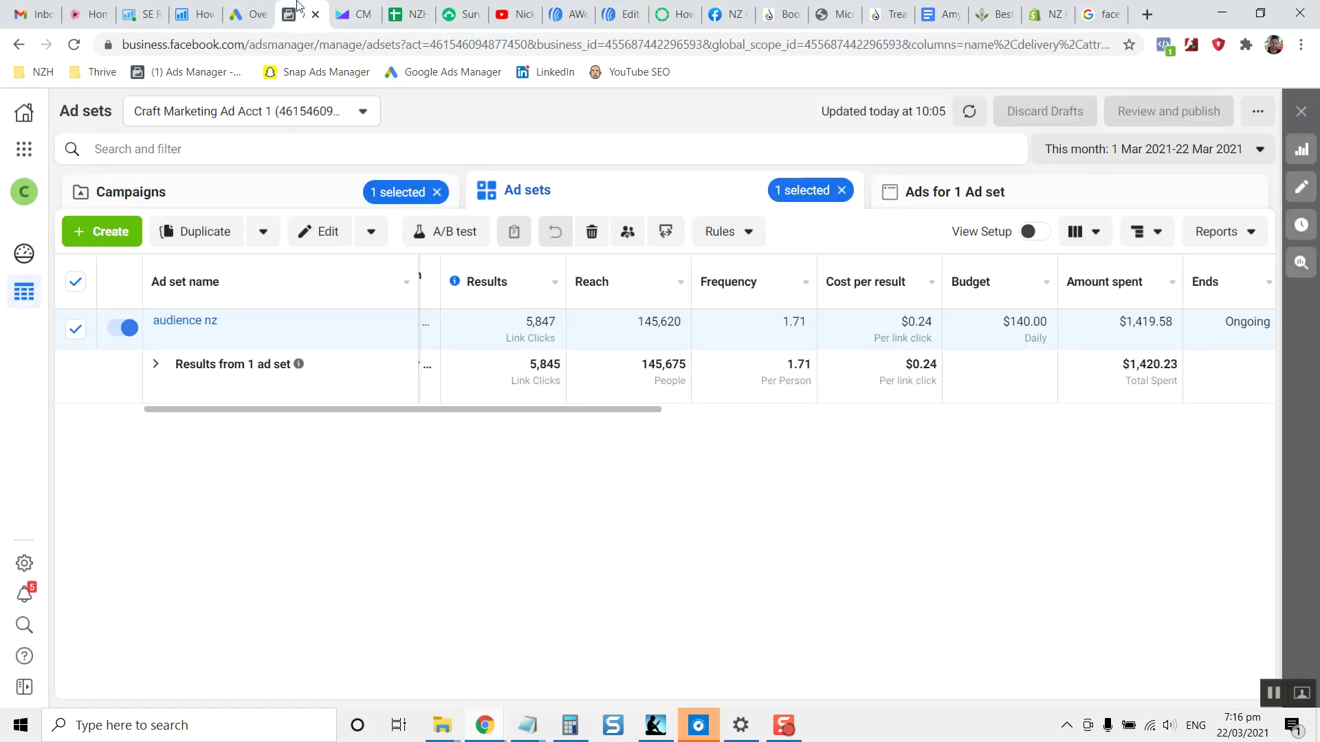
pyautogui.click(174, 199)
pyautogui.click(77, 287)
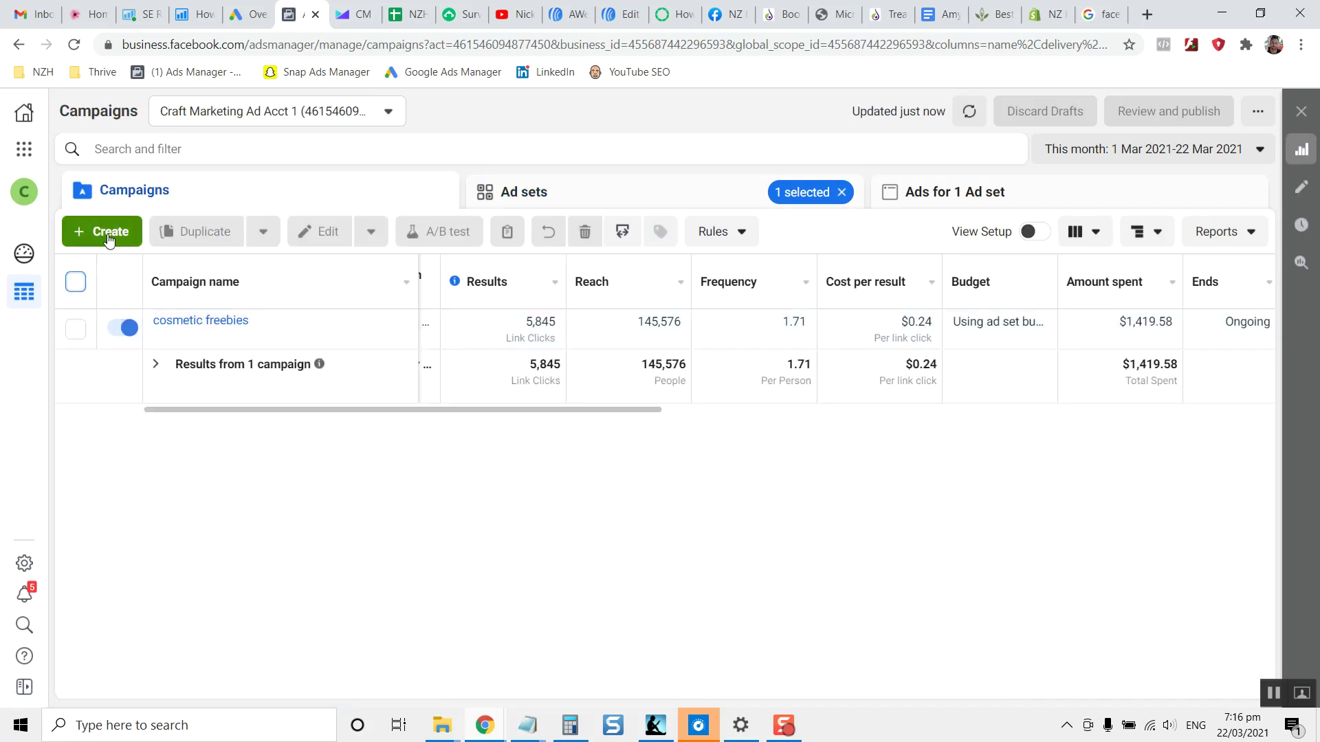
pyautogui.click(845, 196)
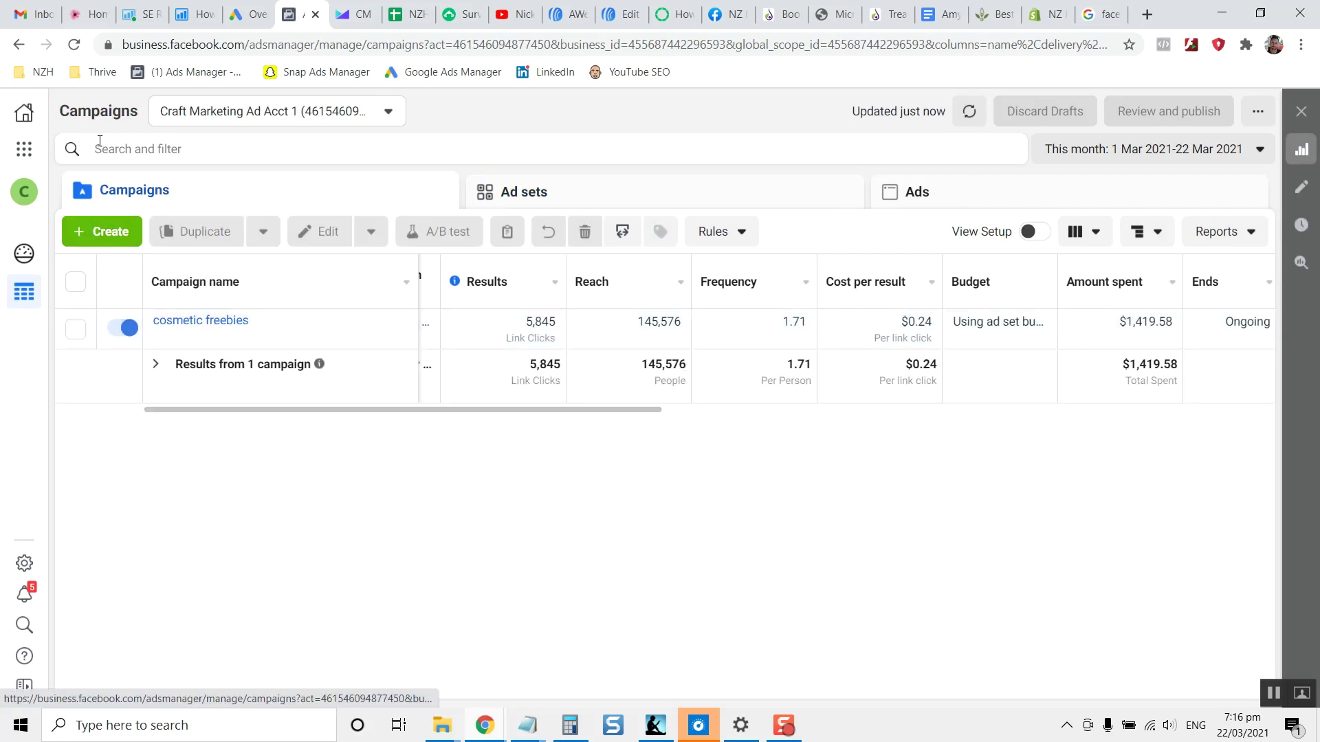
pyautogui.click(24, 149)
pyautogui.moveTo(135, 44); pyautogui.dragTo(254, 37)
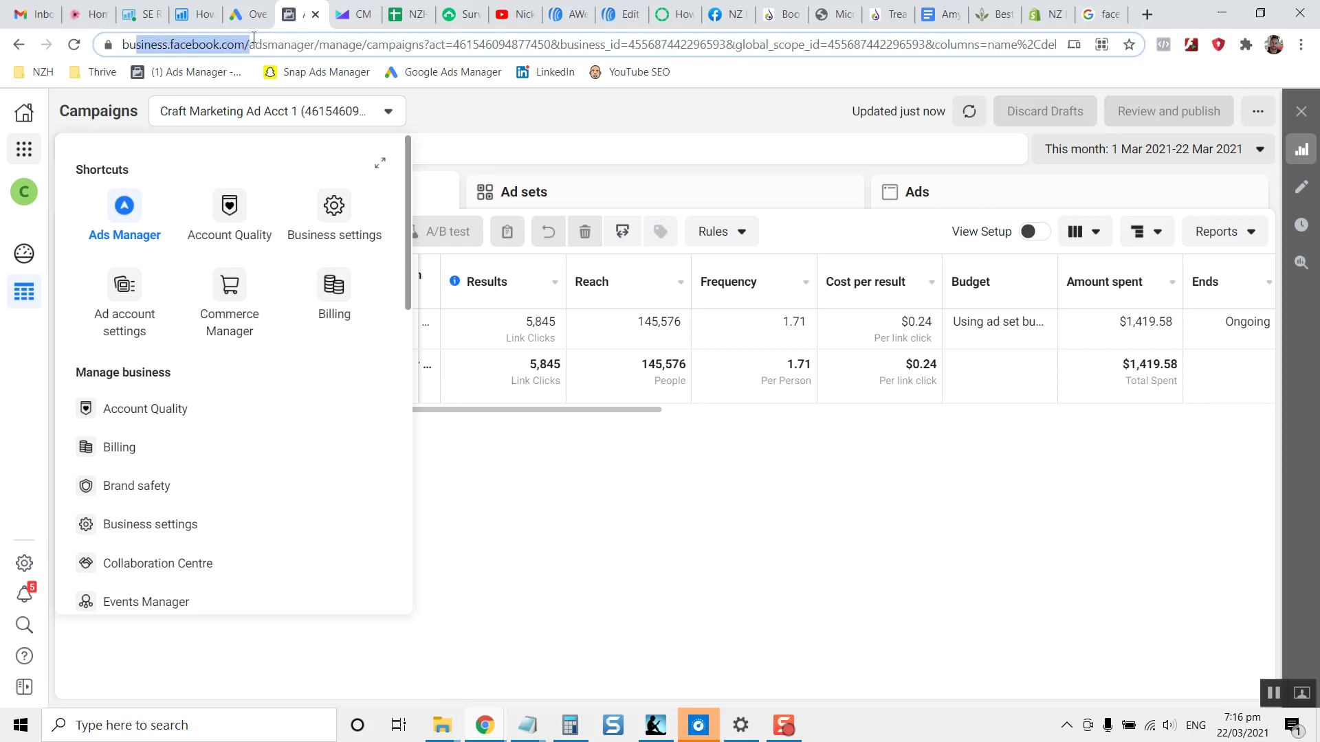
pyautogui.click(253, 38)
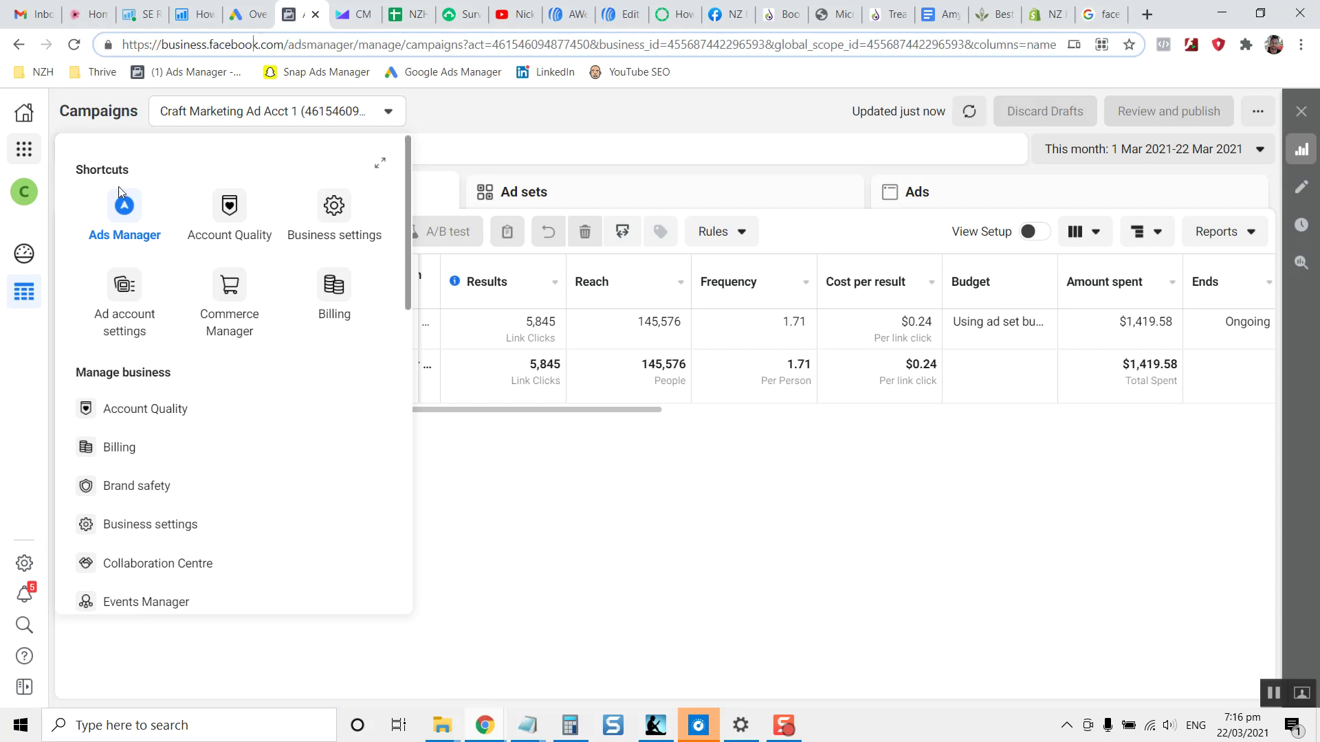
pyautogui.click(446, 105)
# Create a new Traffic-objective campaign and open its new ad set.
pyautogui.click(119, 227)
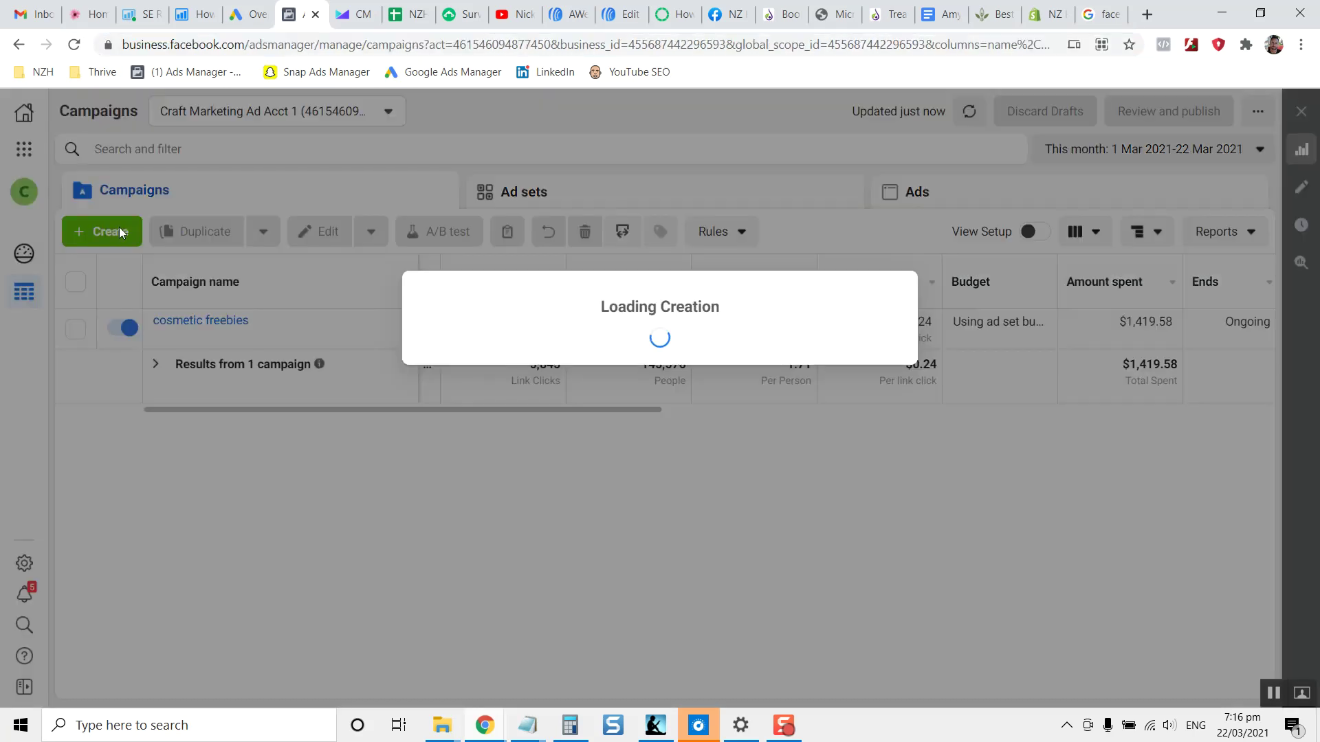
pyautogui.click(632, 308)
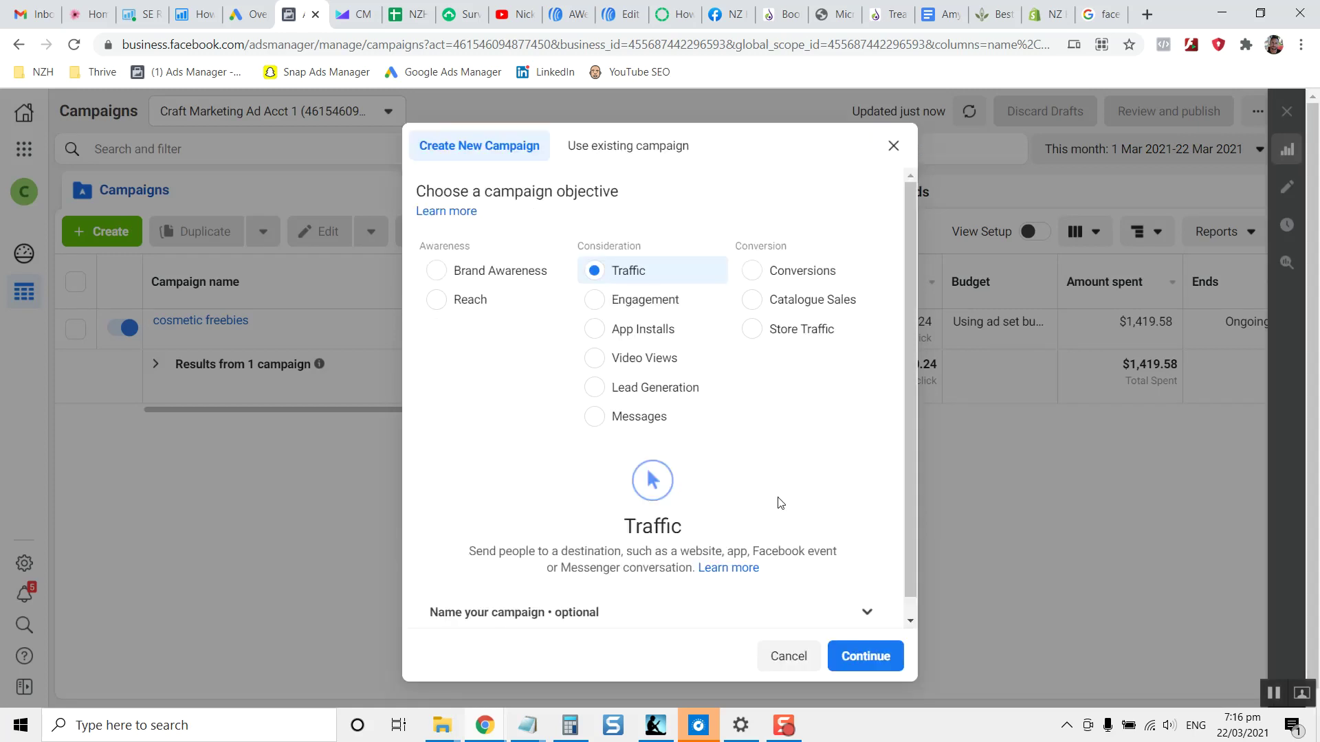
pyautogui.click(859, 649)
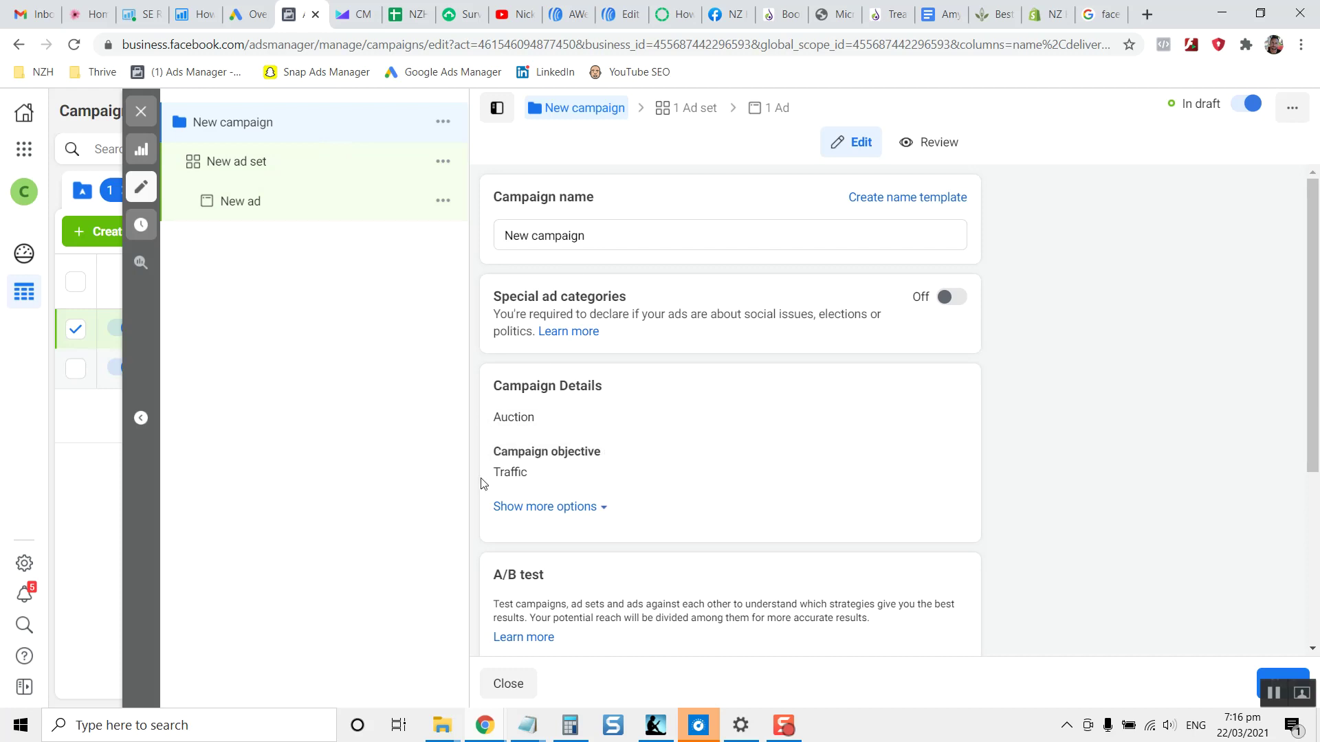
pyautogui.scroll(-4, 481, 484)
pyautogui.click(321, 132)
pyautogui.click(392, 173)
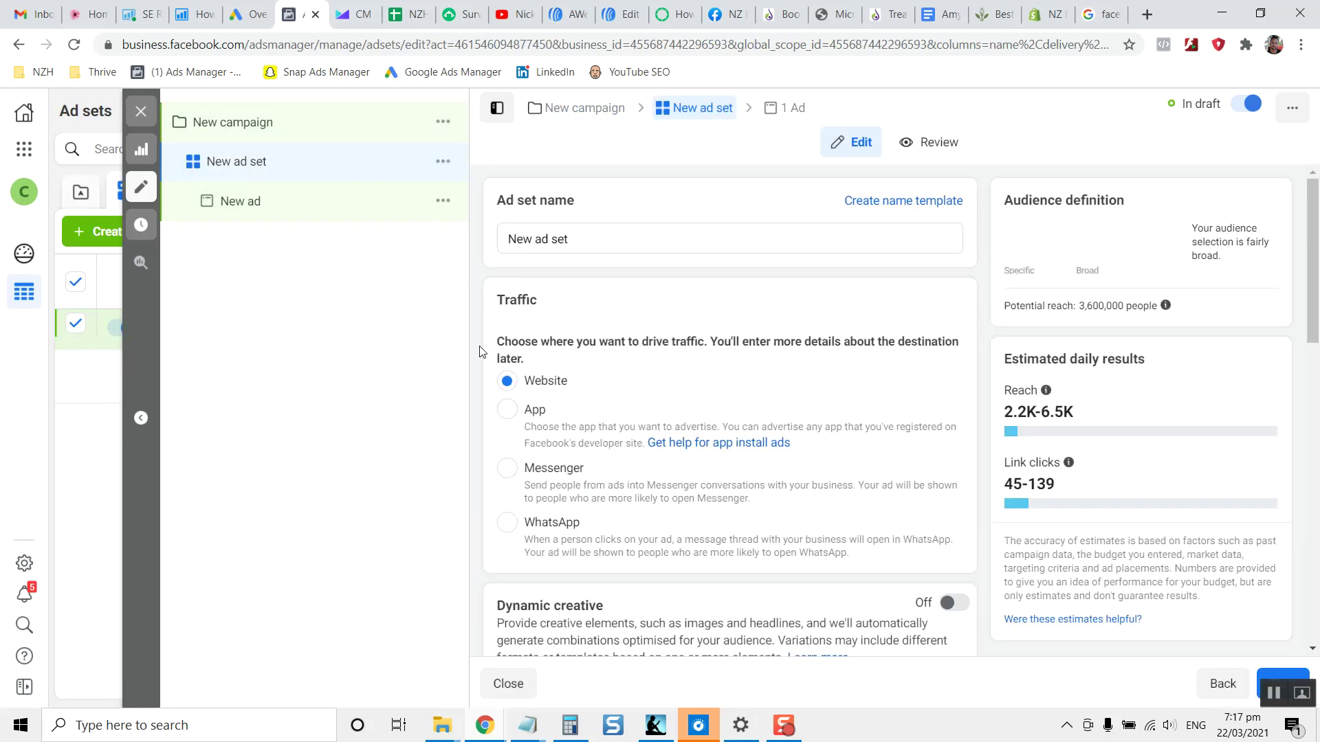
# Target Christchurch instead of all New Zealand, with a 17 km radius.
pyautogui.scroll(-10, 479, 351)
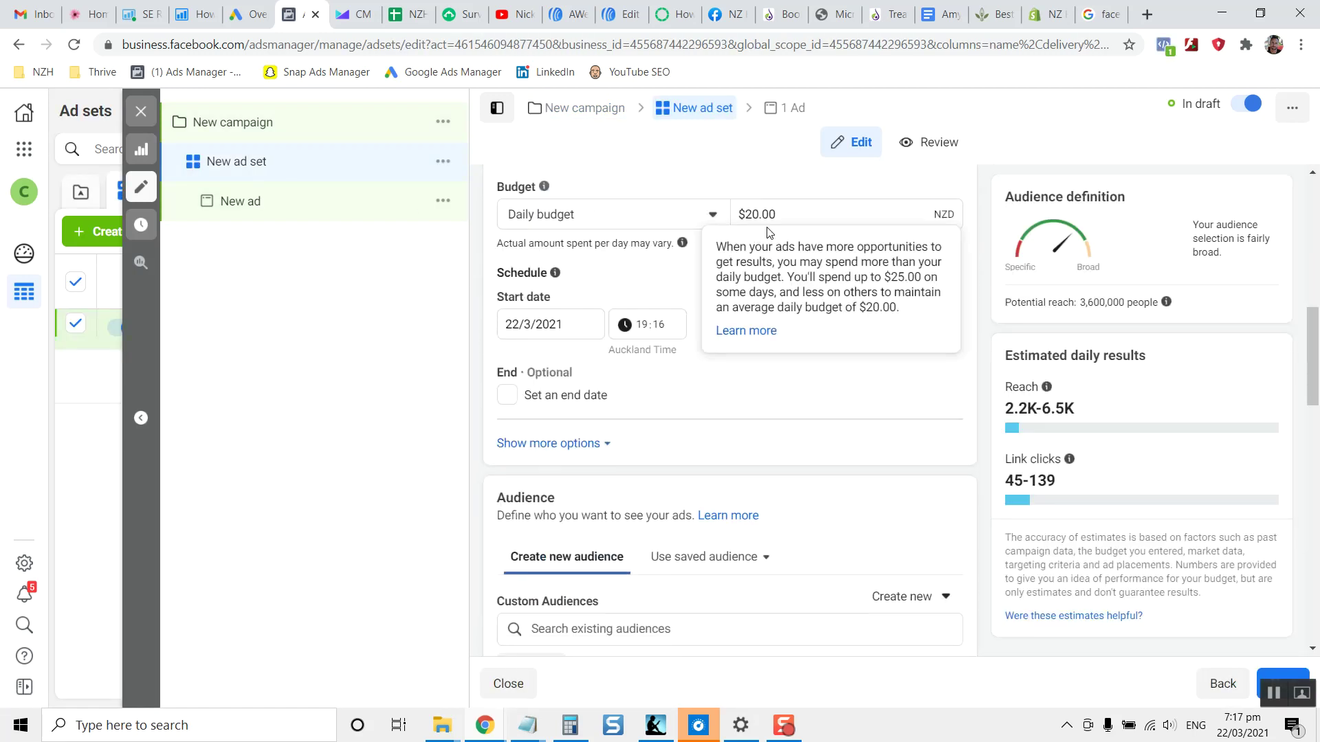
pyautogui.scroll(-6, 576, 424)
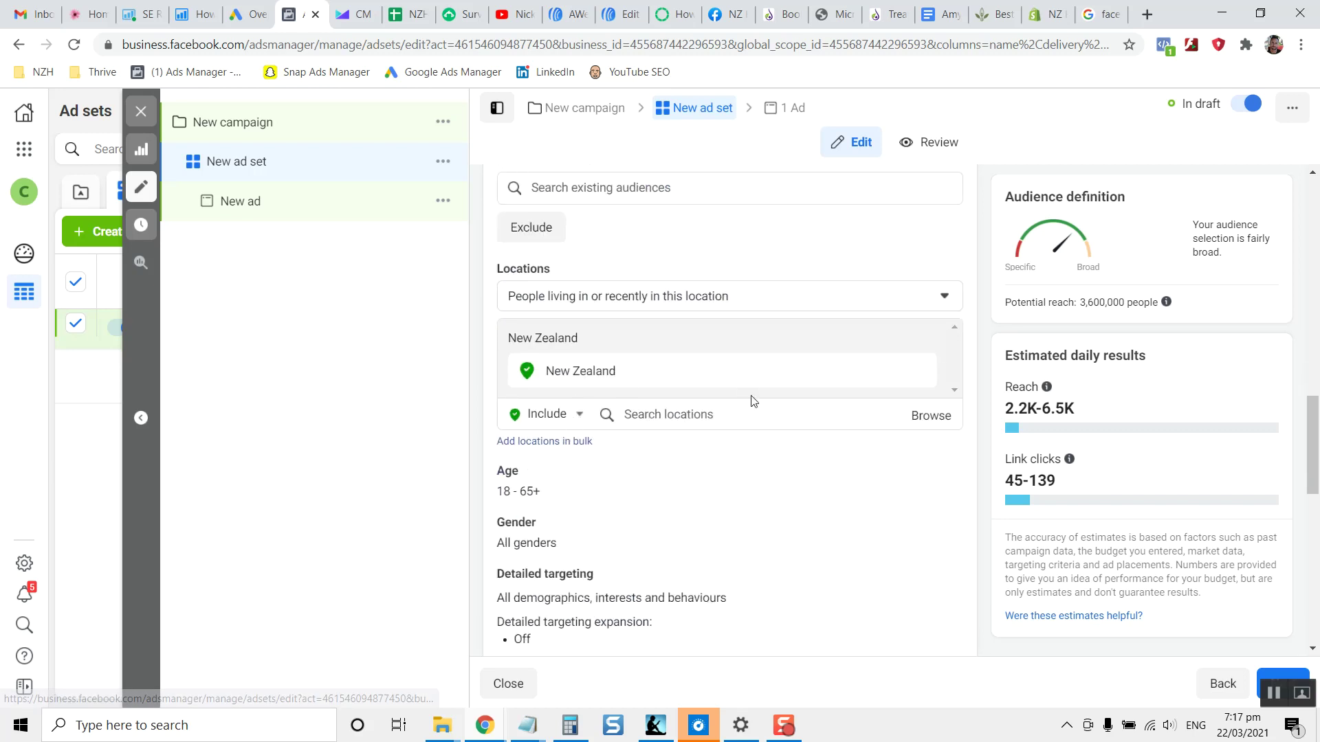
pyautogui.click(759, 411)
pyautogui.write('christch')
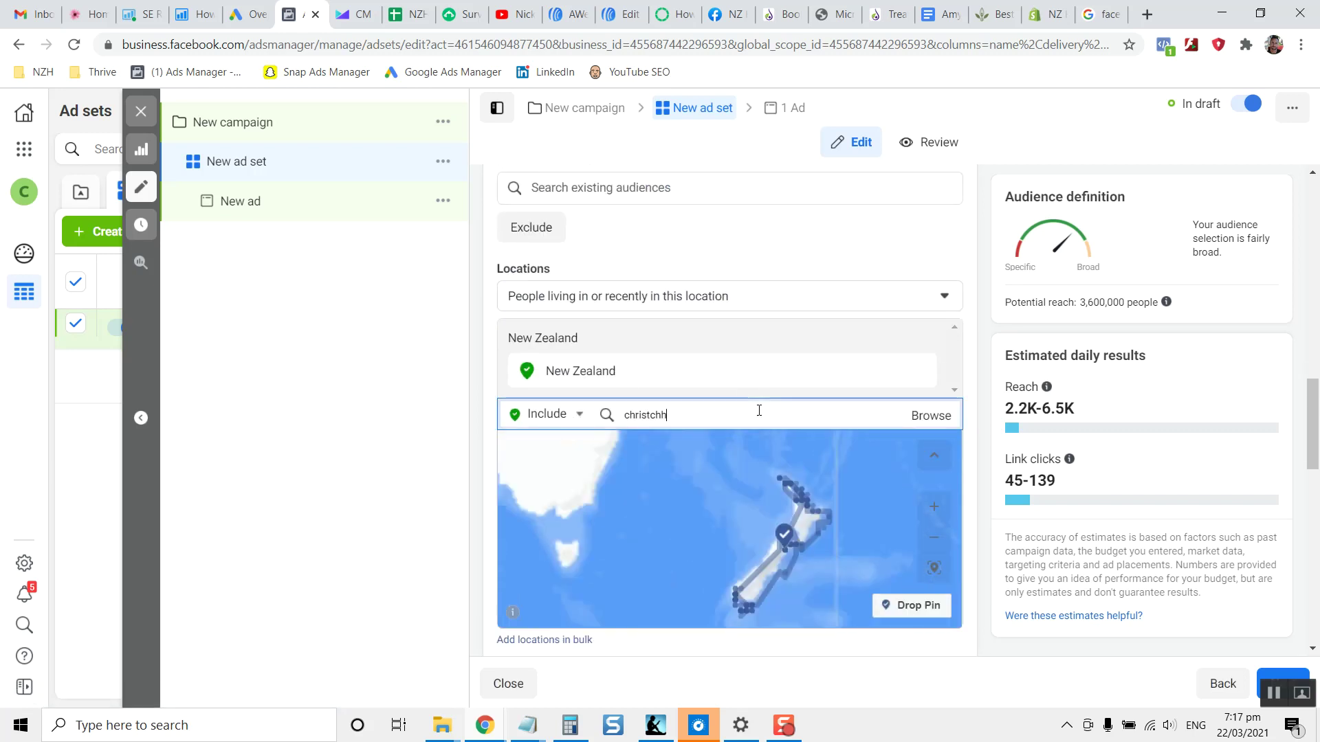
pyautogui.write('urch')
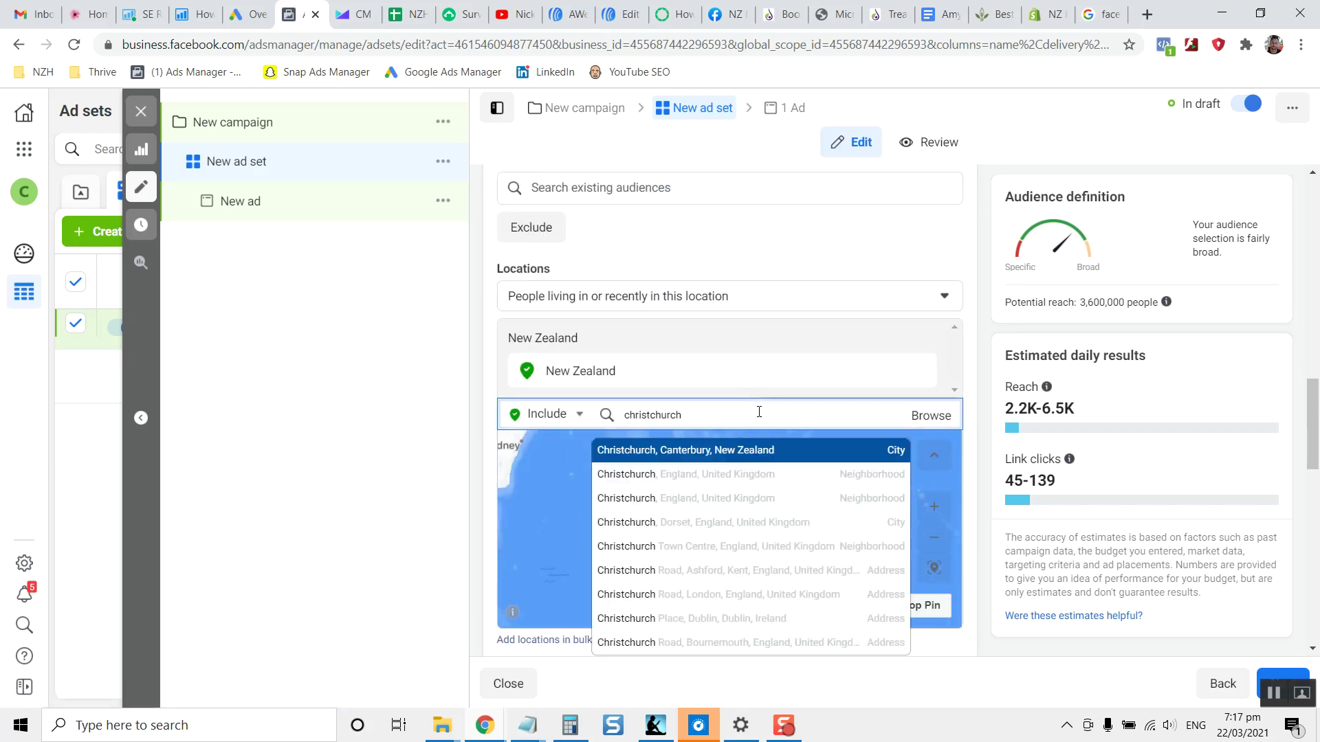
pyautogui.click(741, 451)
pyautogui.click(745, 371)
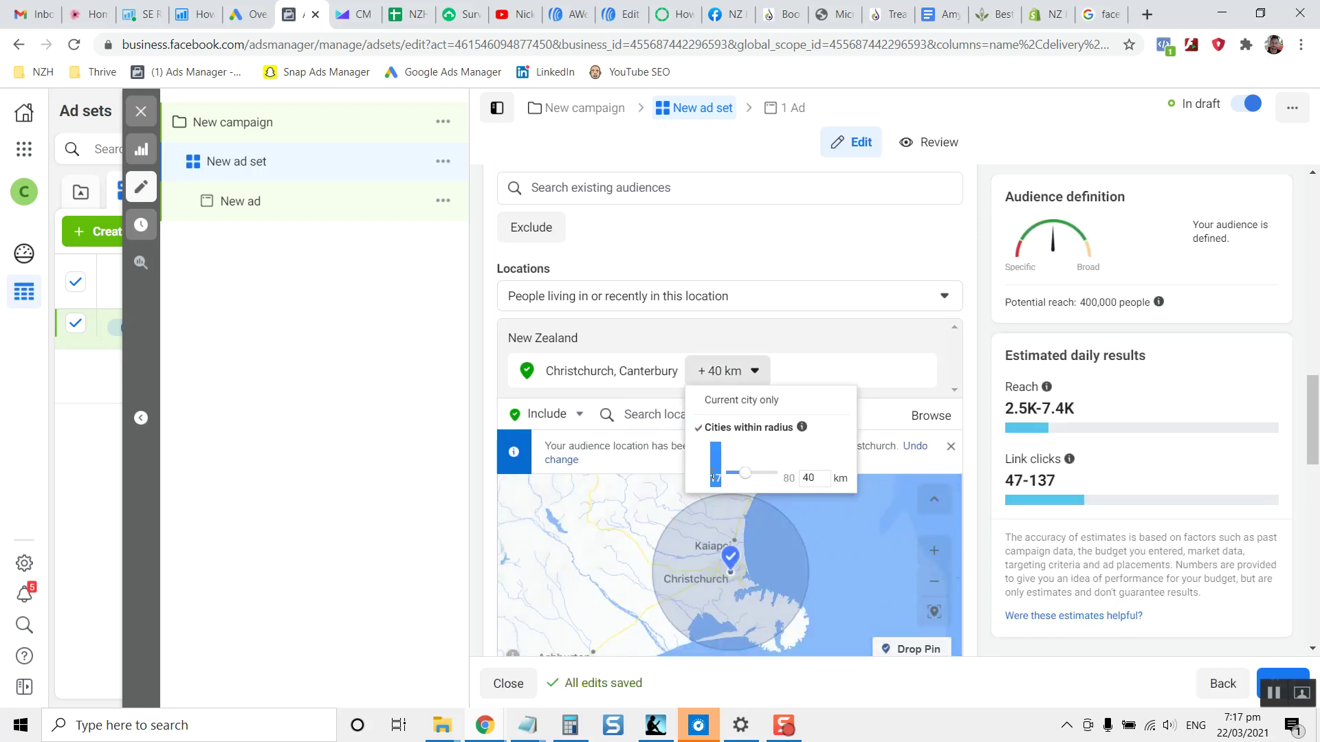
pyautogui.moveTo(745, 481); pyautogui.dragTo(728, 480)
pyautogui.click(727, 561)
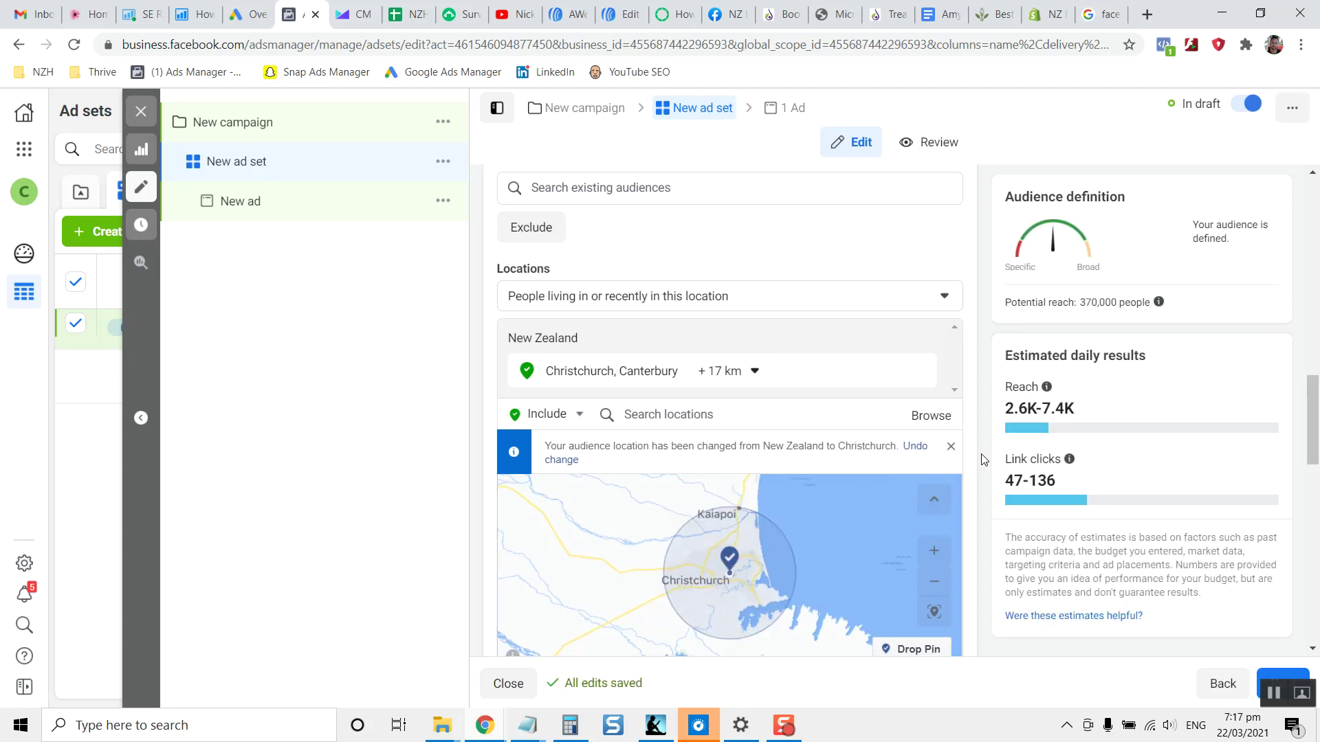
pyautogui.scroll(-1, 984, 460)
# Drop a pin on central Christchurch and set its targeting radius to 12 km.
pyautogui.click(894, 559)
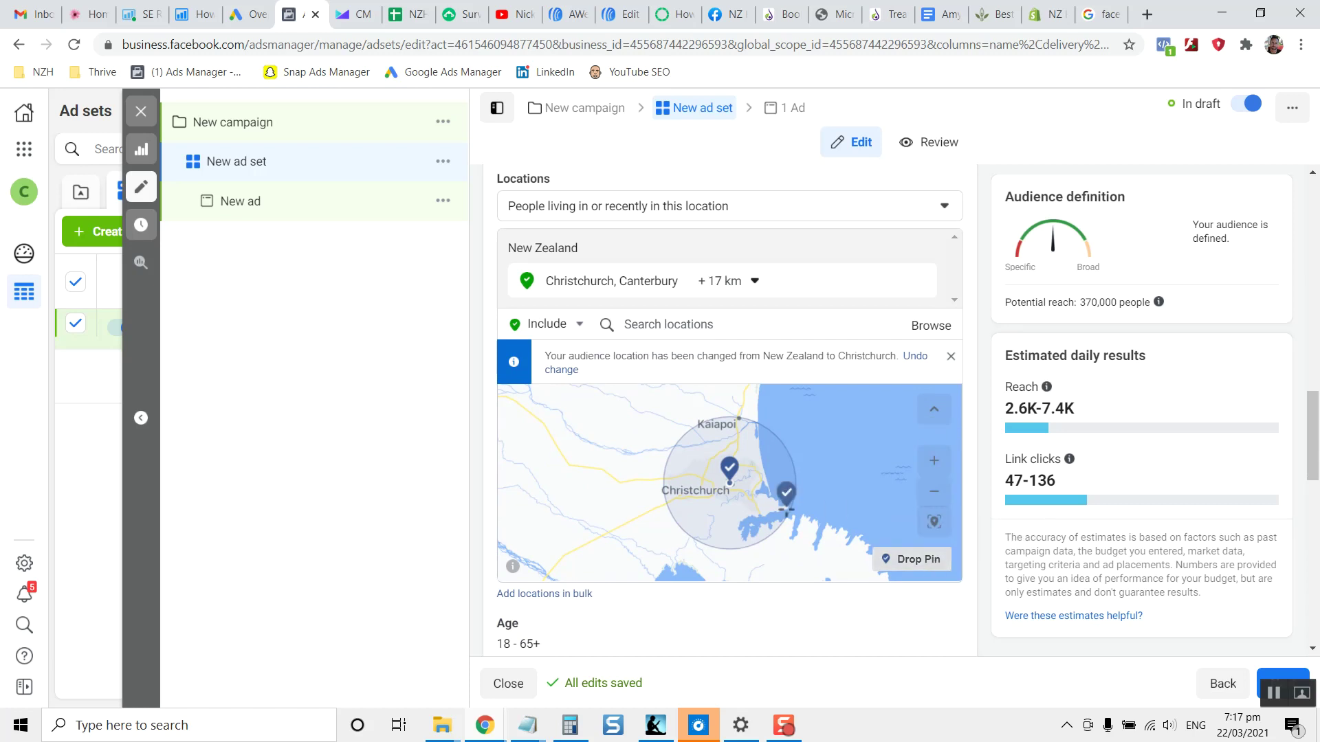
pyautogui.click(730, 483)
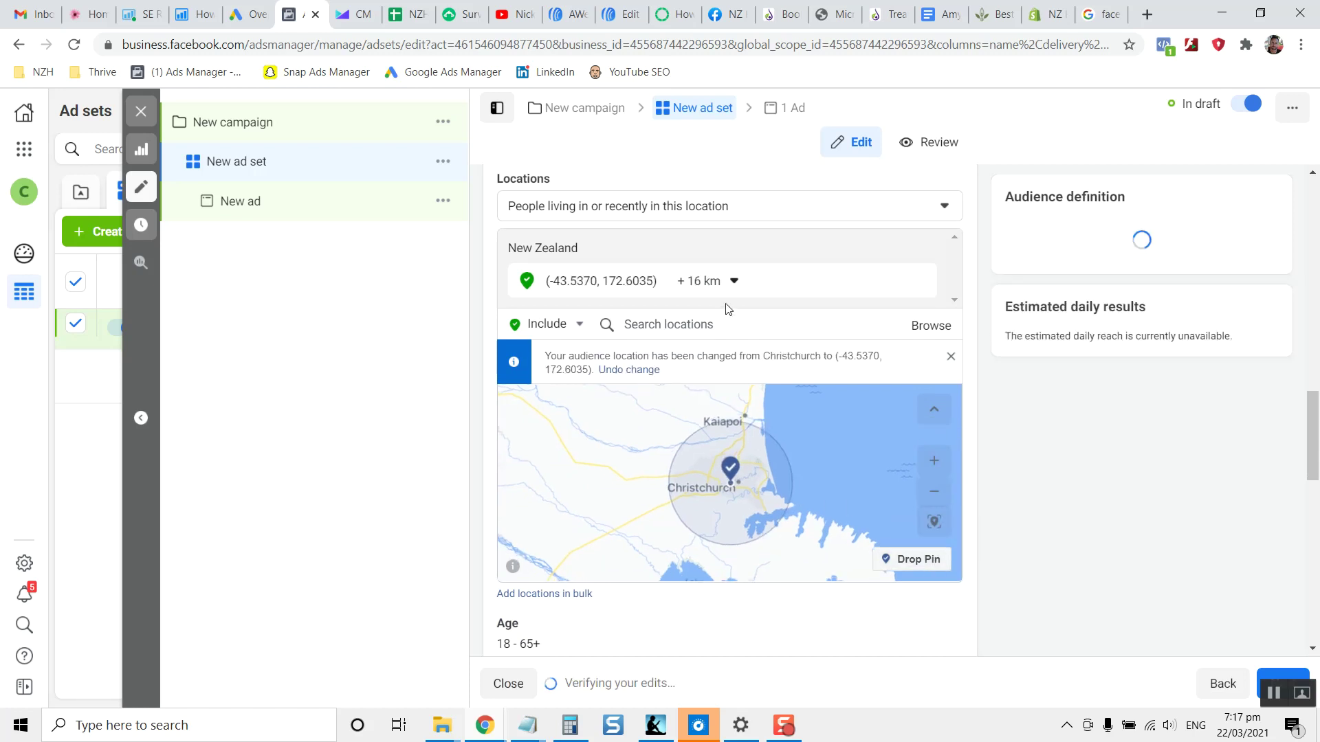
pyautogui.click(732, 282)
pyautogui.moveTo(692, 337); pyautogui.dragTo(686, 332)
pyautogui.click(698, 289)
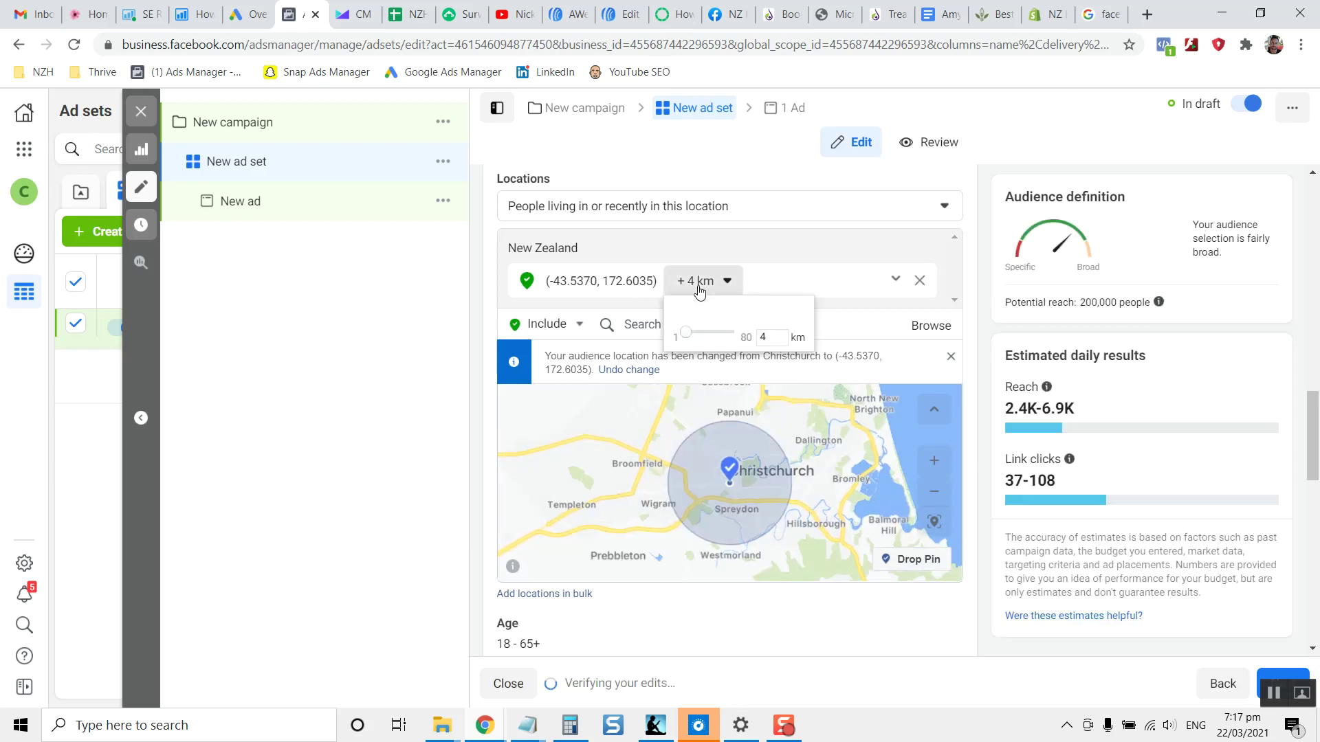
pyautogui.click(696, 339)
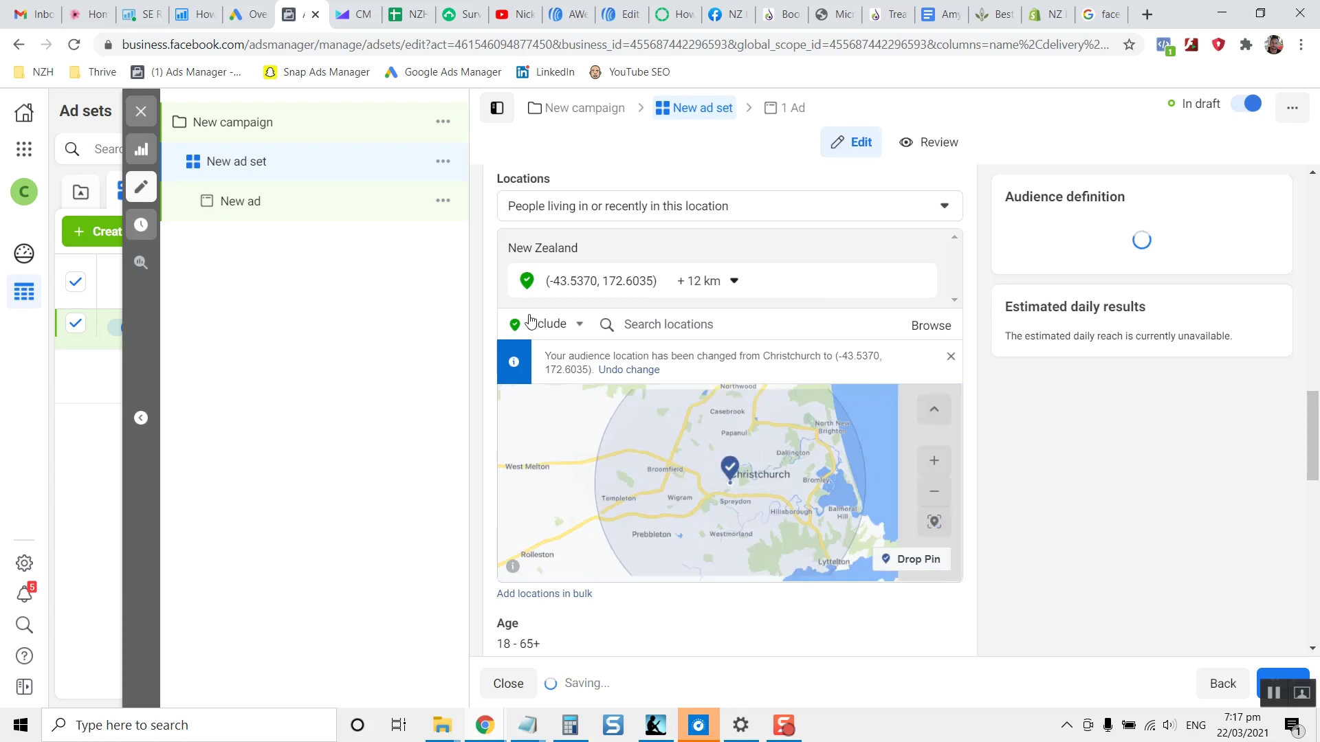
pyautogui.scroll(-3, 493, 406)
pyautogui.scroll(-2, 493, 406)
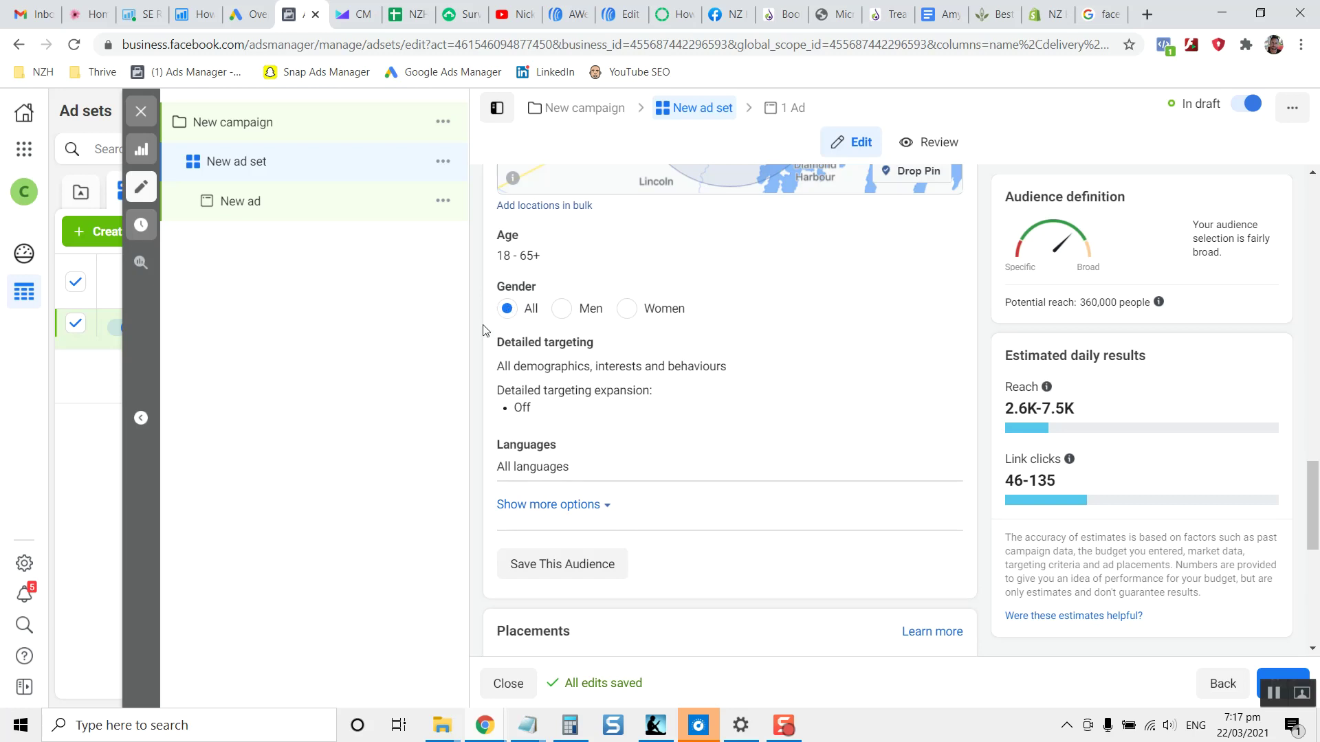
pyautogui.scroll(-7, 484, 323)
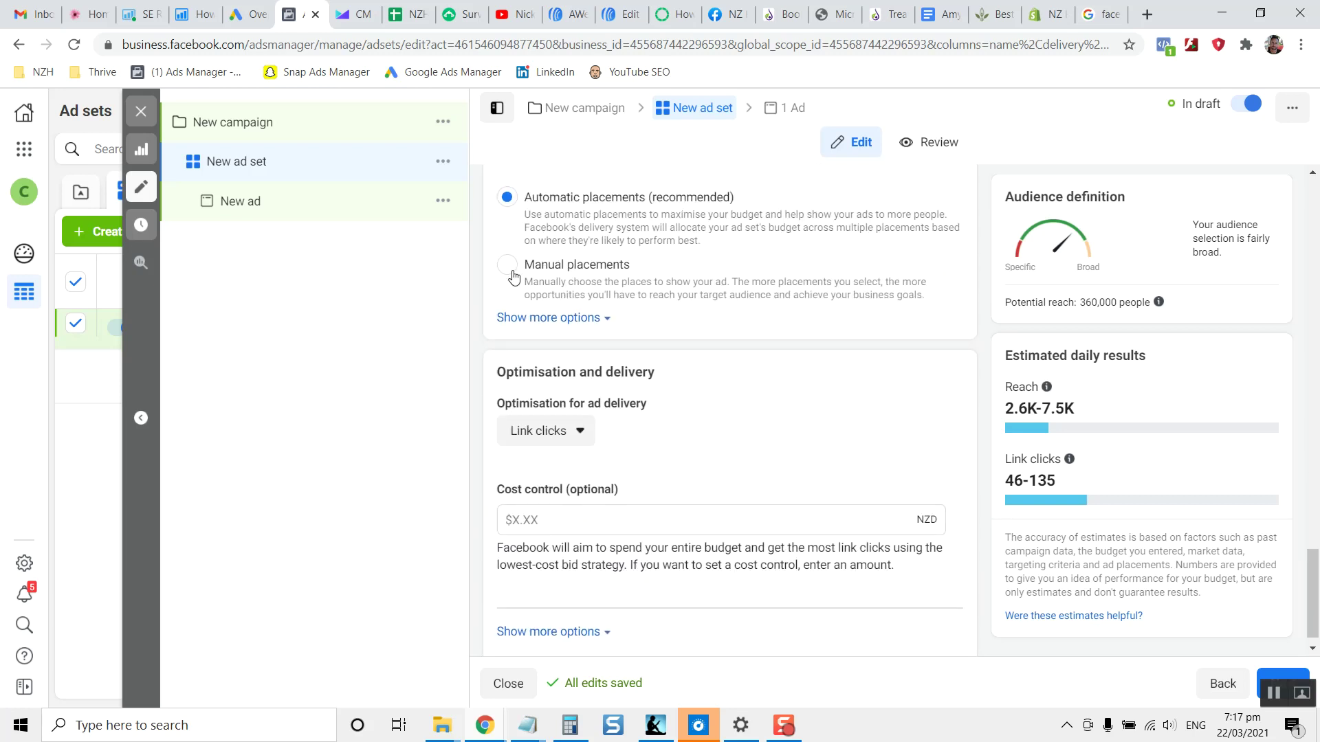
# Review manual placement options, keep Automatic placements, and bring up the New ad for editing.
pyautogui.click(509, 265)
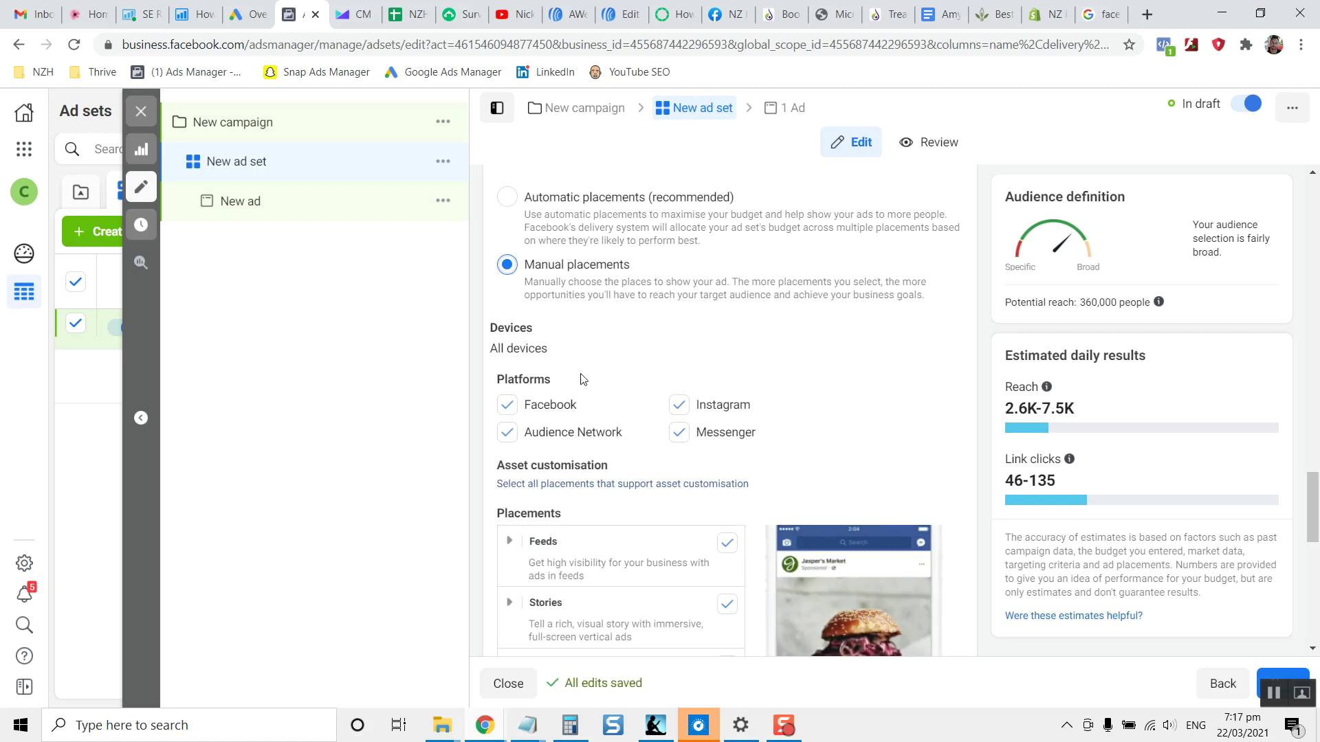
pyautogui.scroll(-2, 535, 457)
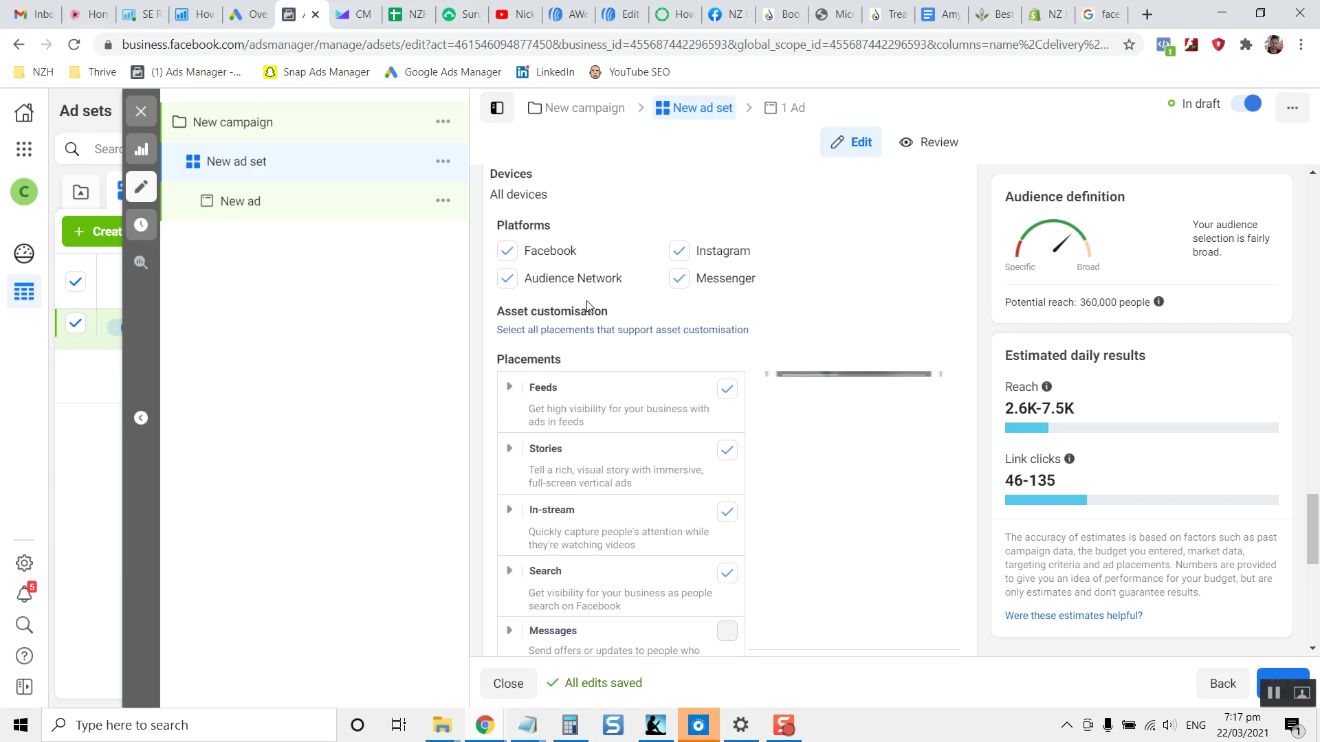
pyautogui.scroll(3, 587, 307)
pyautogui.click(506, 286)
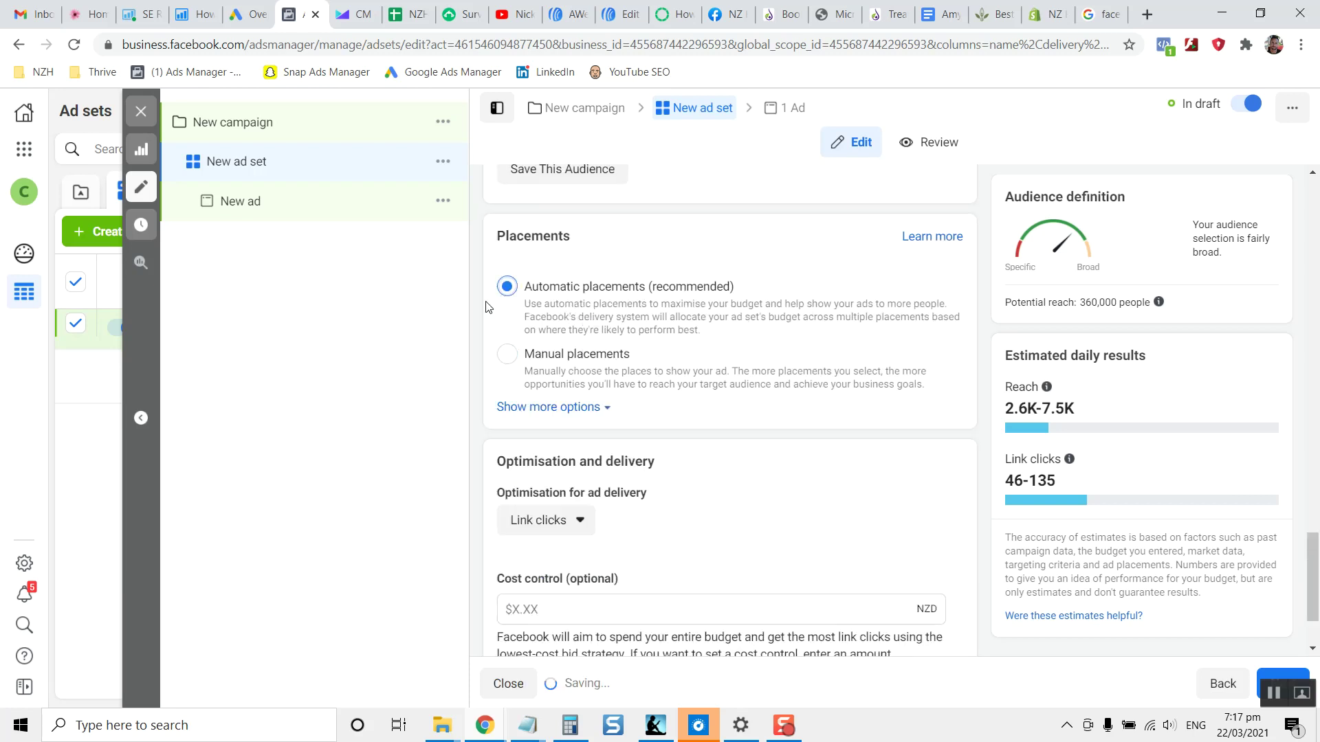
pyautogui.click(365, 206)
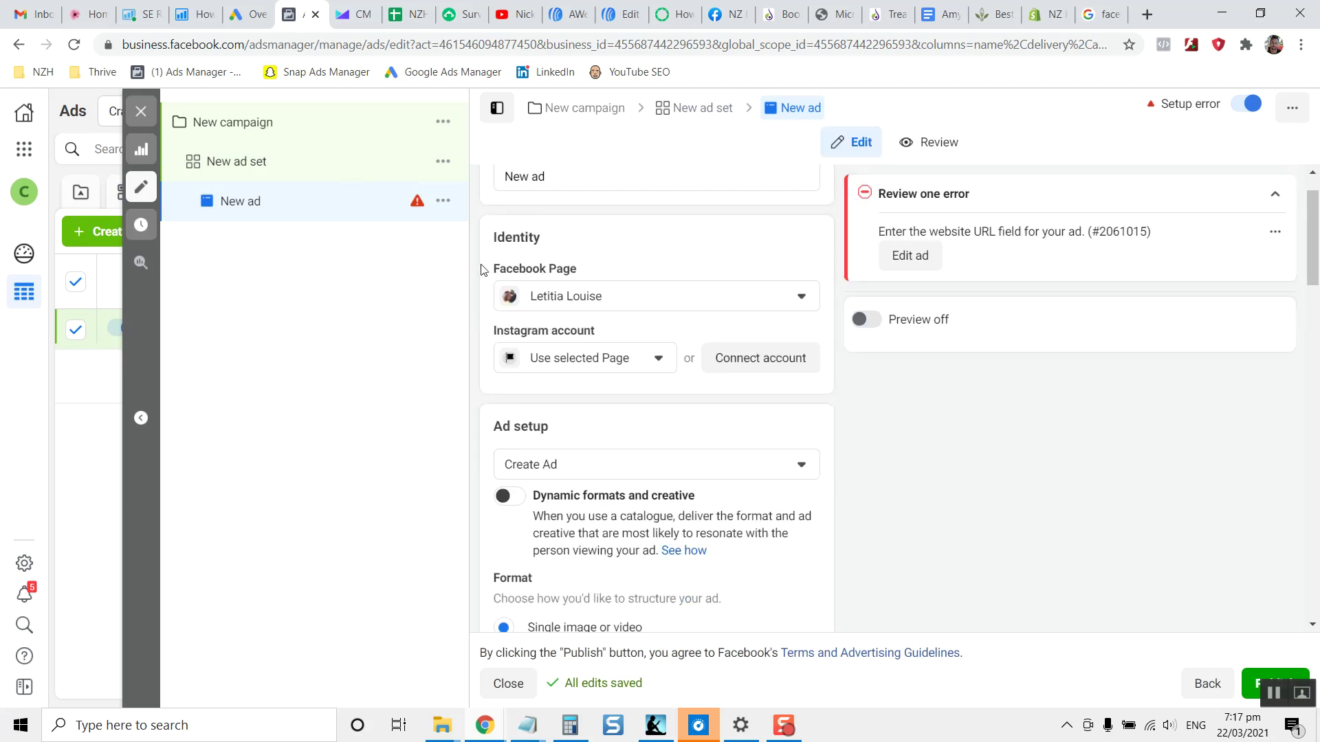
pyautogui.scroll(-1, 481, 281)
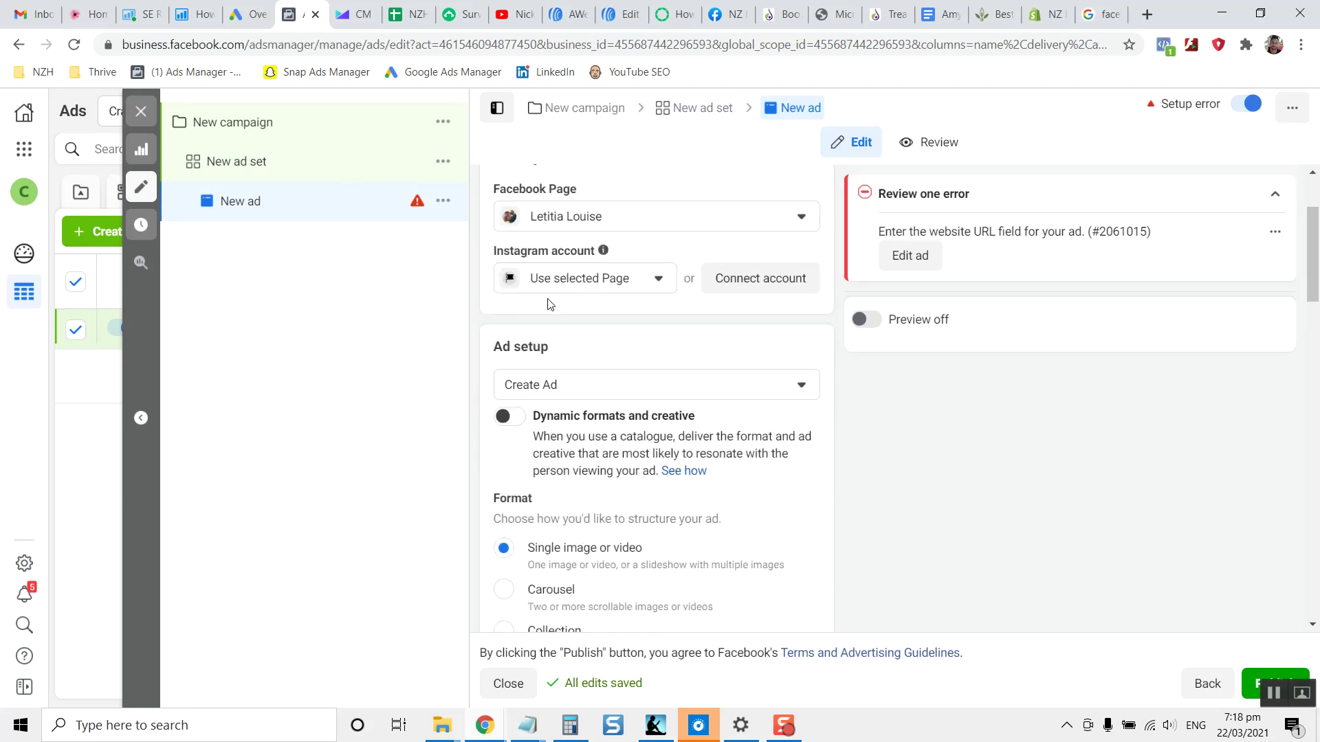
pyautogui.scroll(-1, 491, 371)
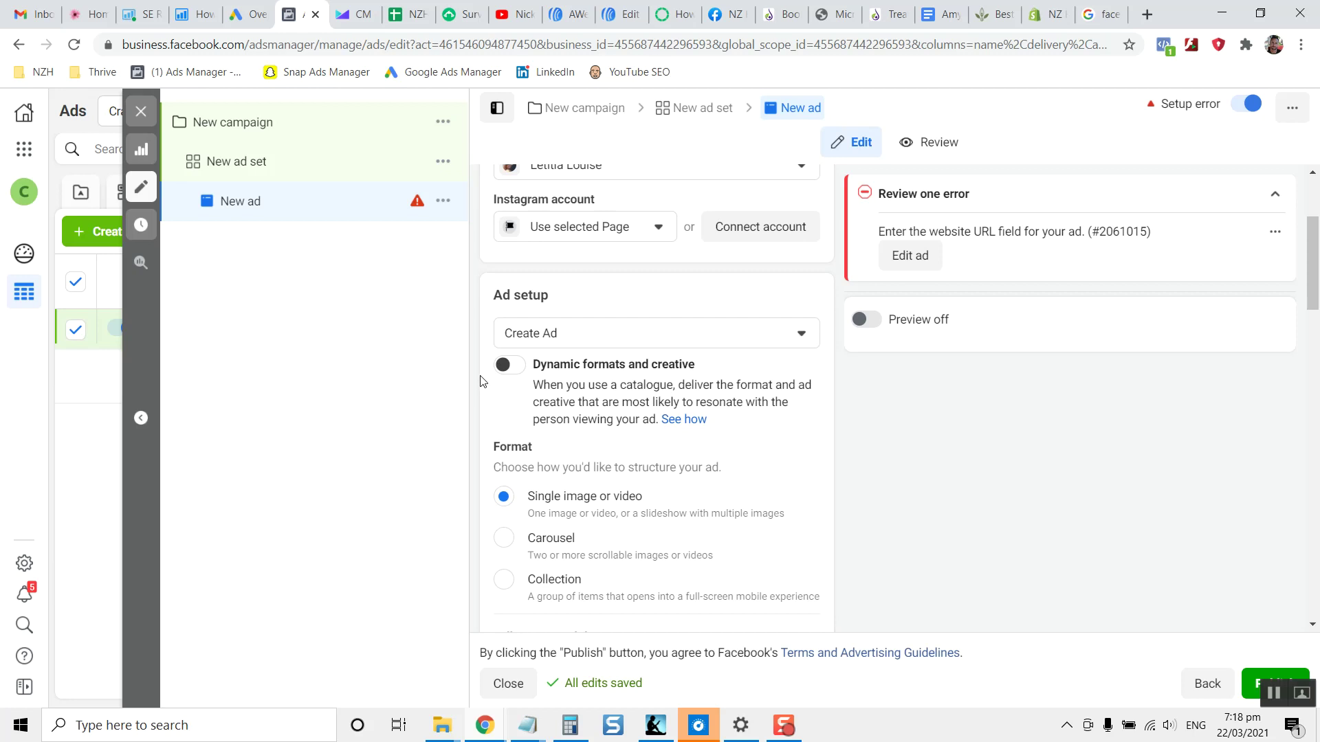
pyautogui.scroll(-5, 483, 359)
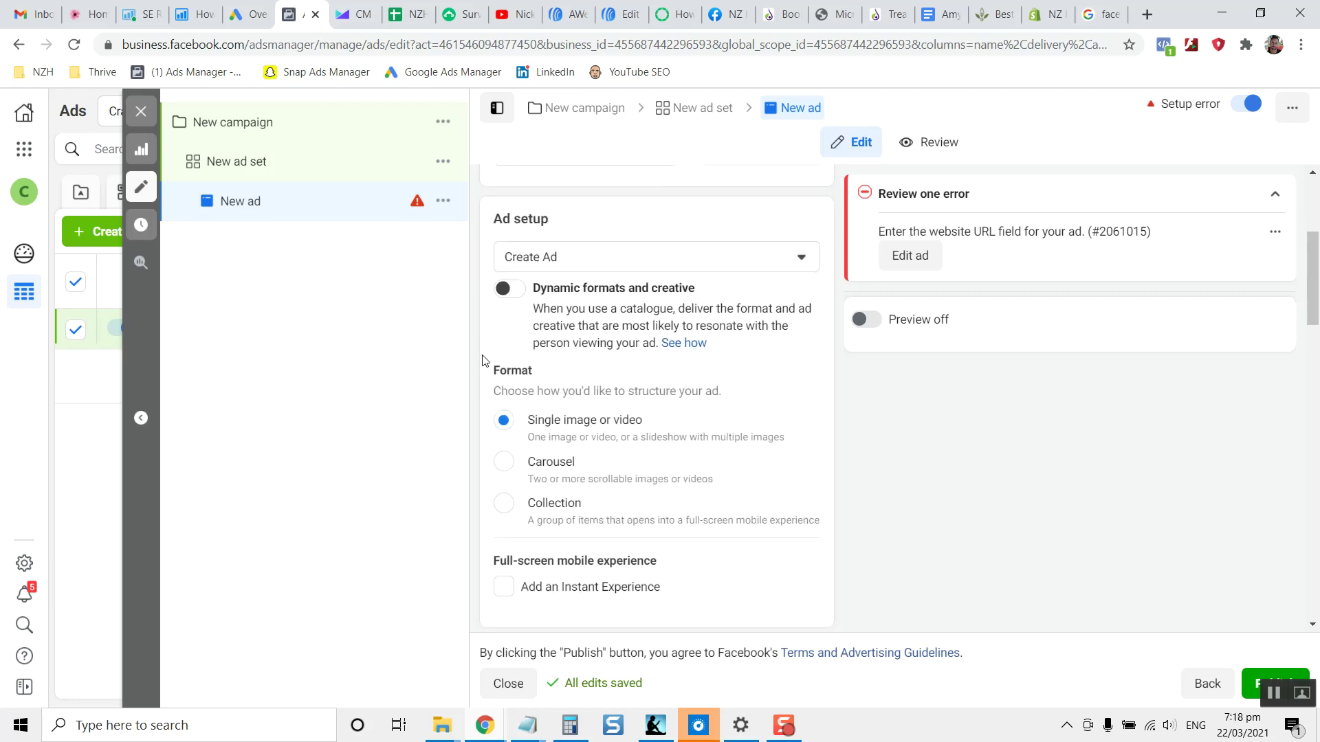
pyautogui.scroll(3, 568, 407)
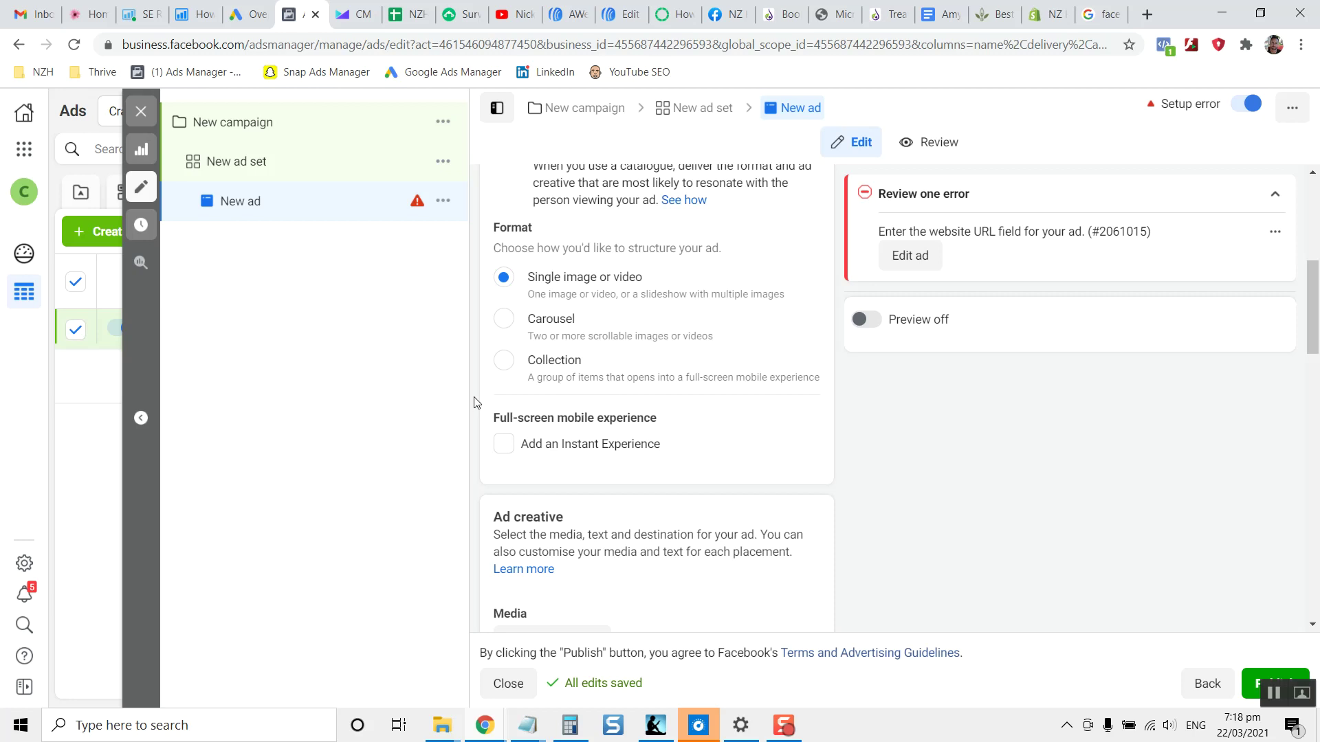
pyautogui.scroll(-4, 478, 398)
pyautogui.scroll(-1, 558, 366)
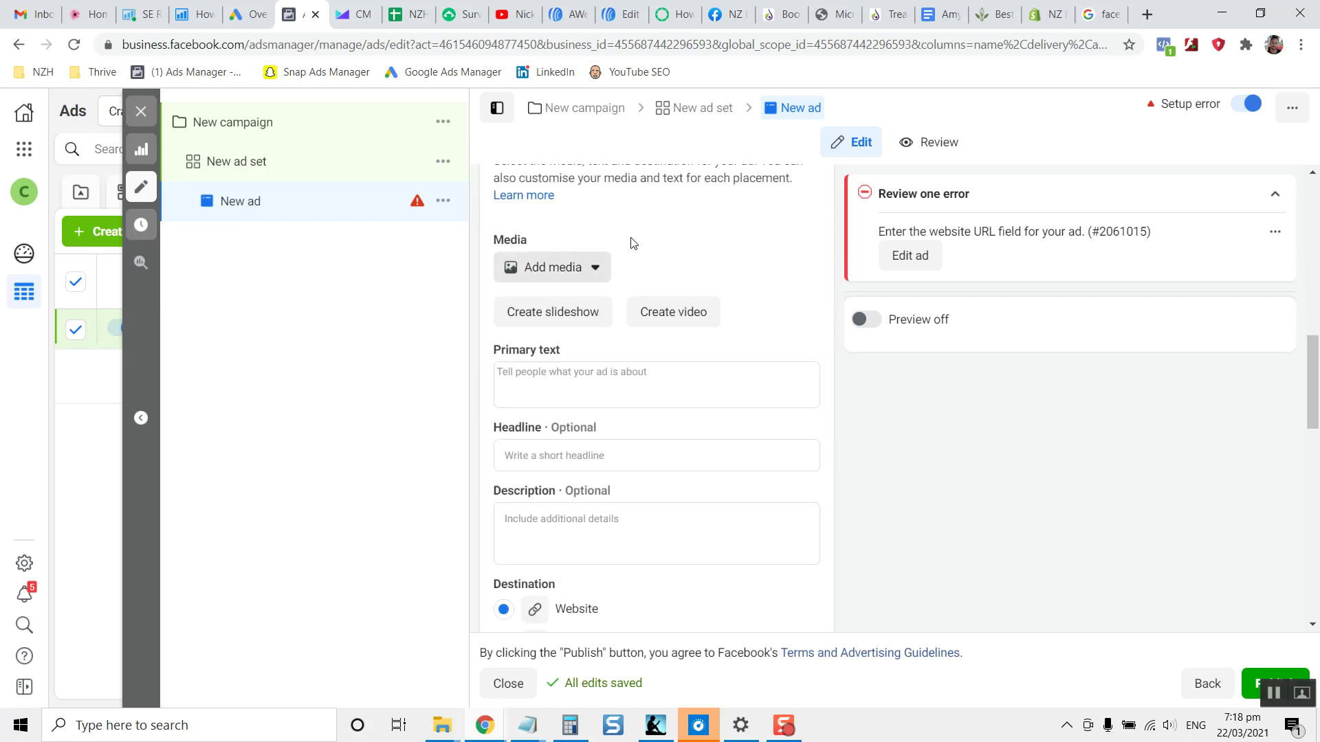
pyautogui.click(1147, 14)
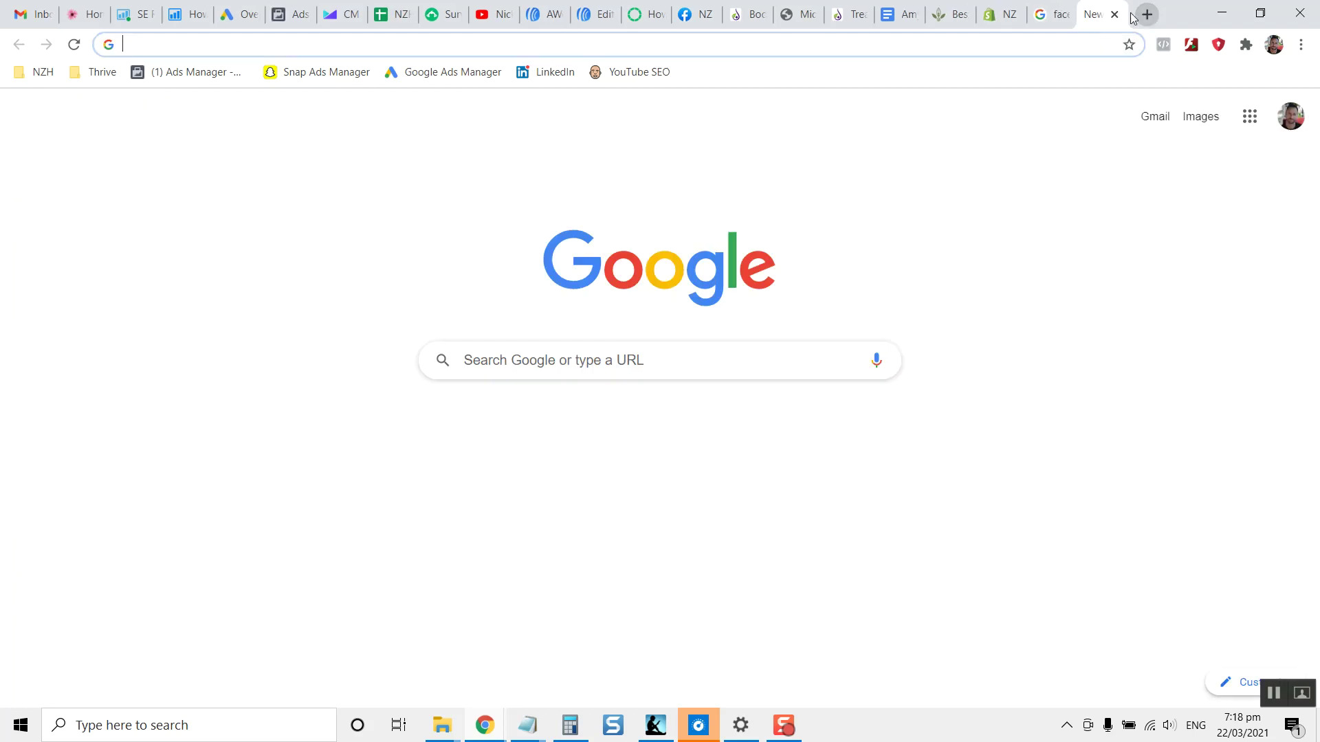
pyautogui.click(1115, 14)
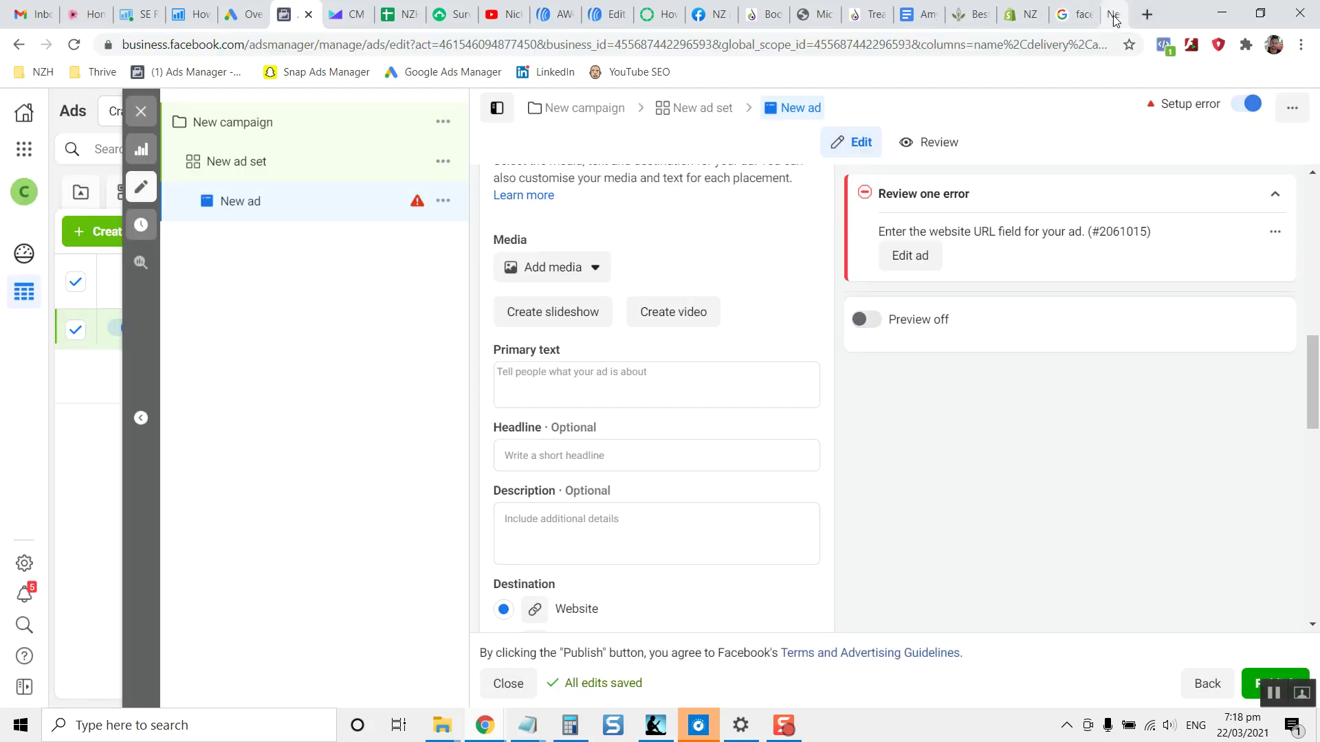
pyautogui.click(562, 267)
# Upload the pizza photo as the ad image, adding a Horizontal (1.91:1) crop.
pyautogui.click(569, 305)
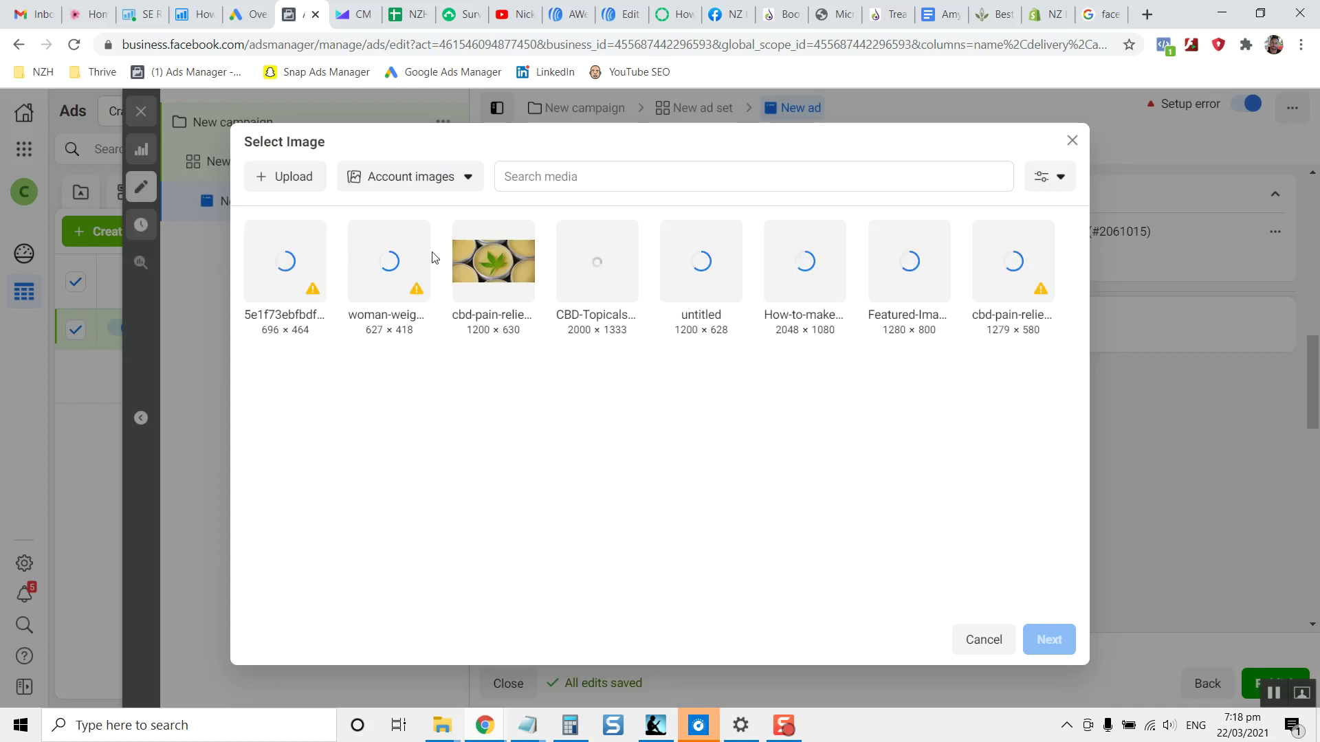
pyautogui.click(294, 177)
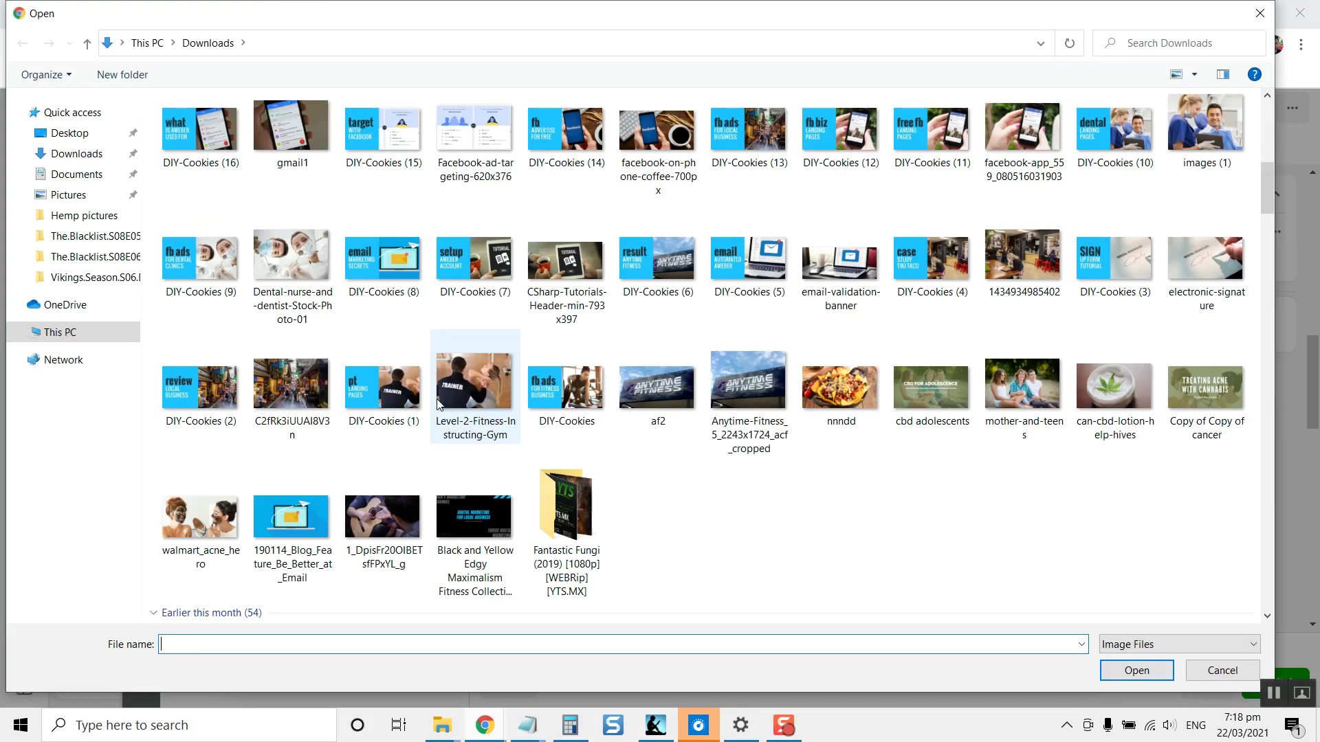
pyautogui.scroll(-5, 844, 383)
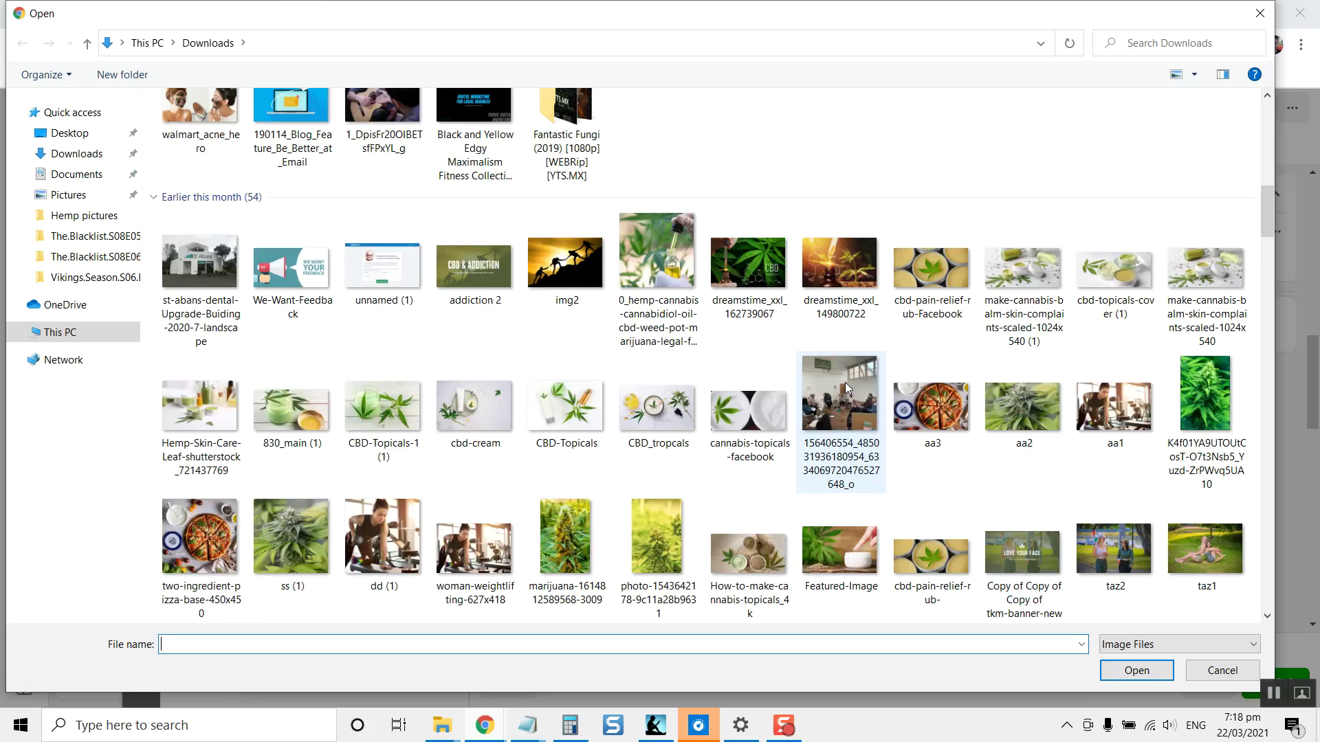
pyautogui.doubleClick(200, 548)
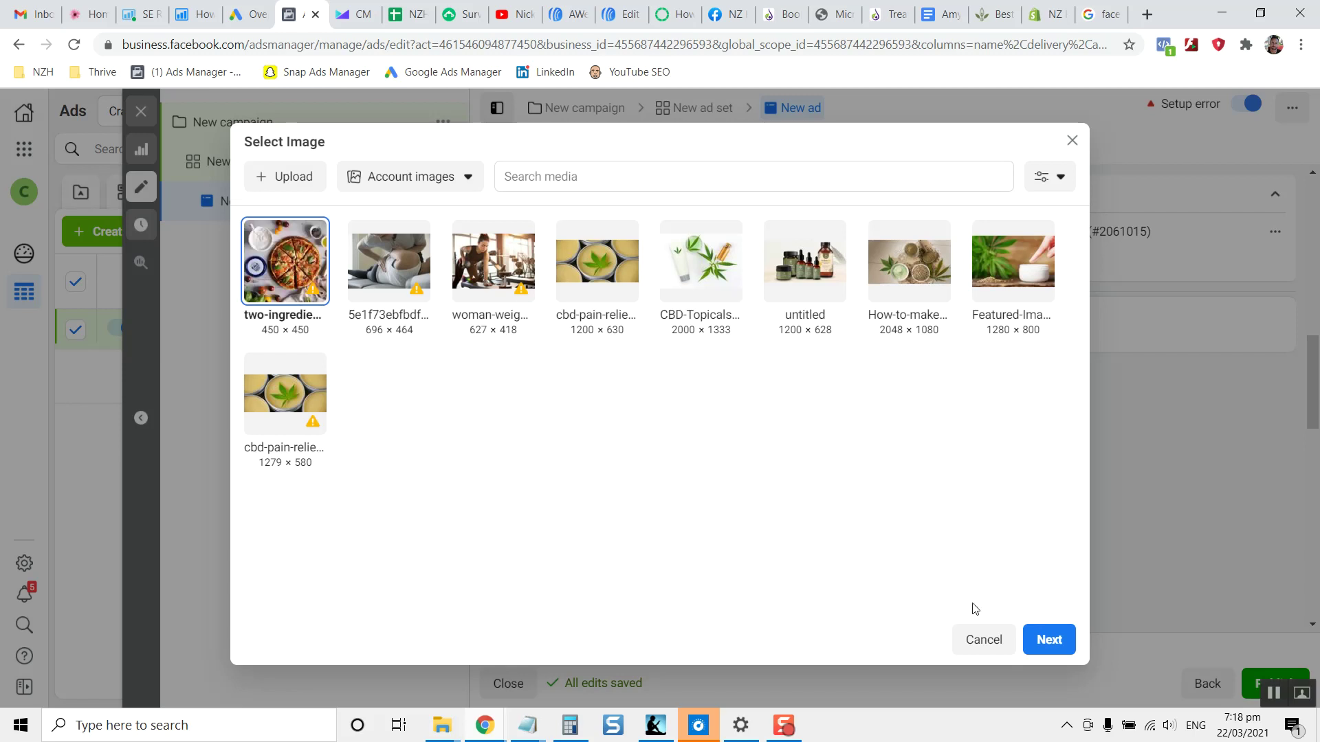
pyautogui.click(1050, 640)
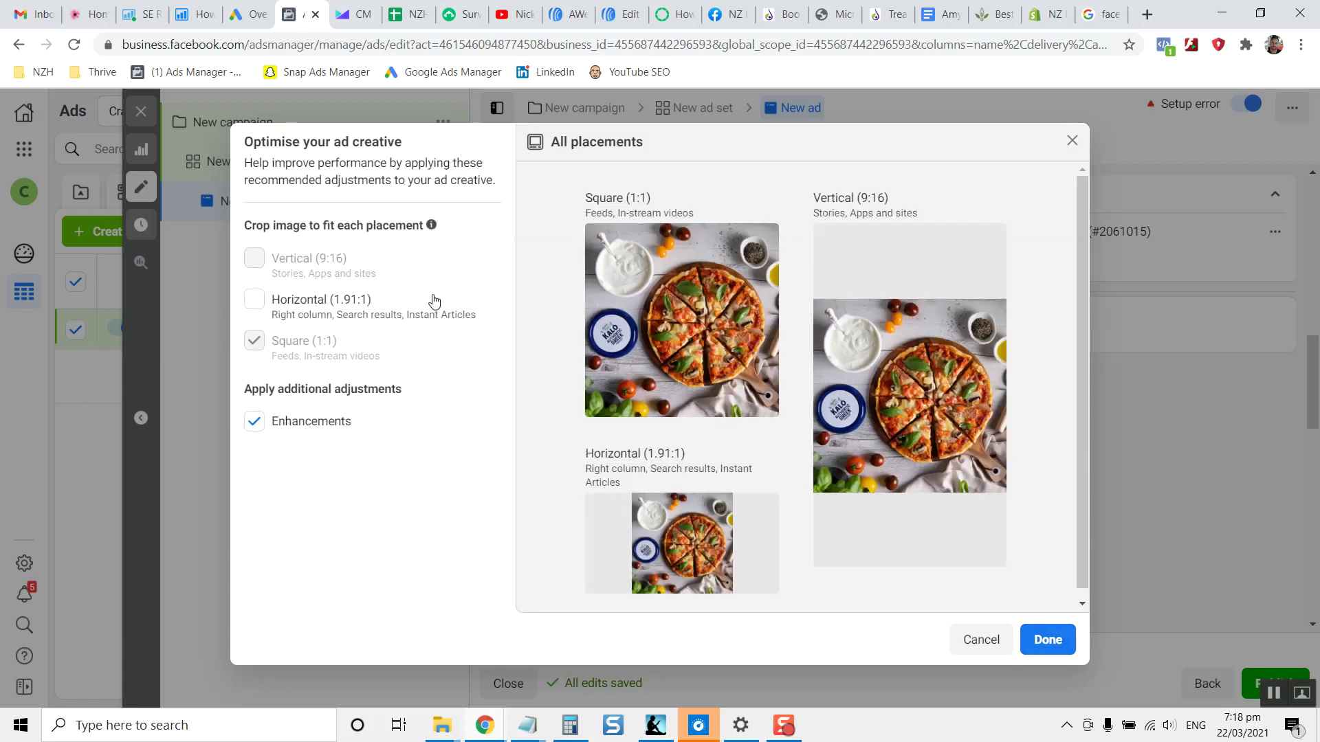
pyautogui.click(254, 299)
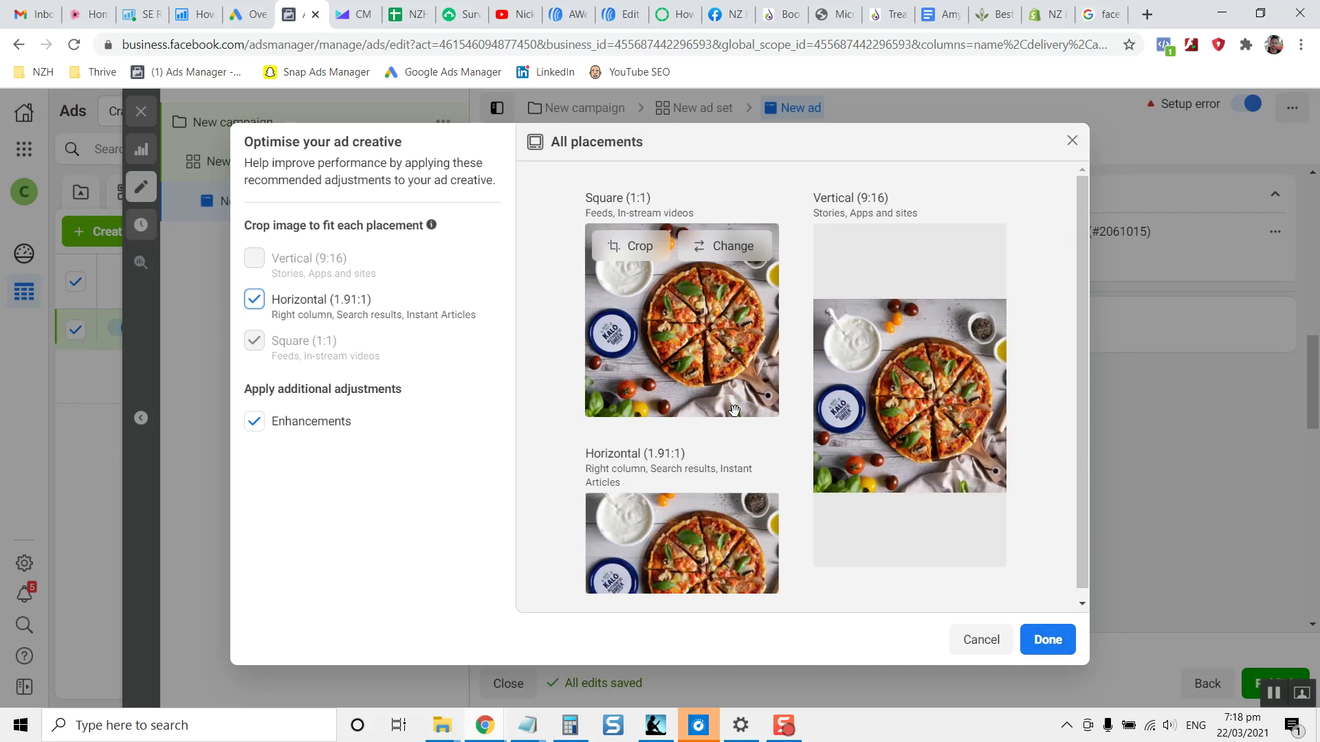
pyautogui.click(1050, 641)
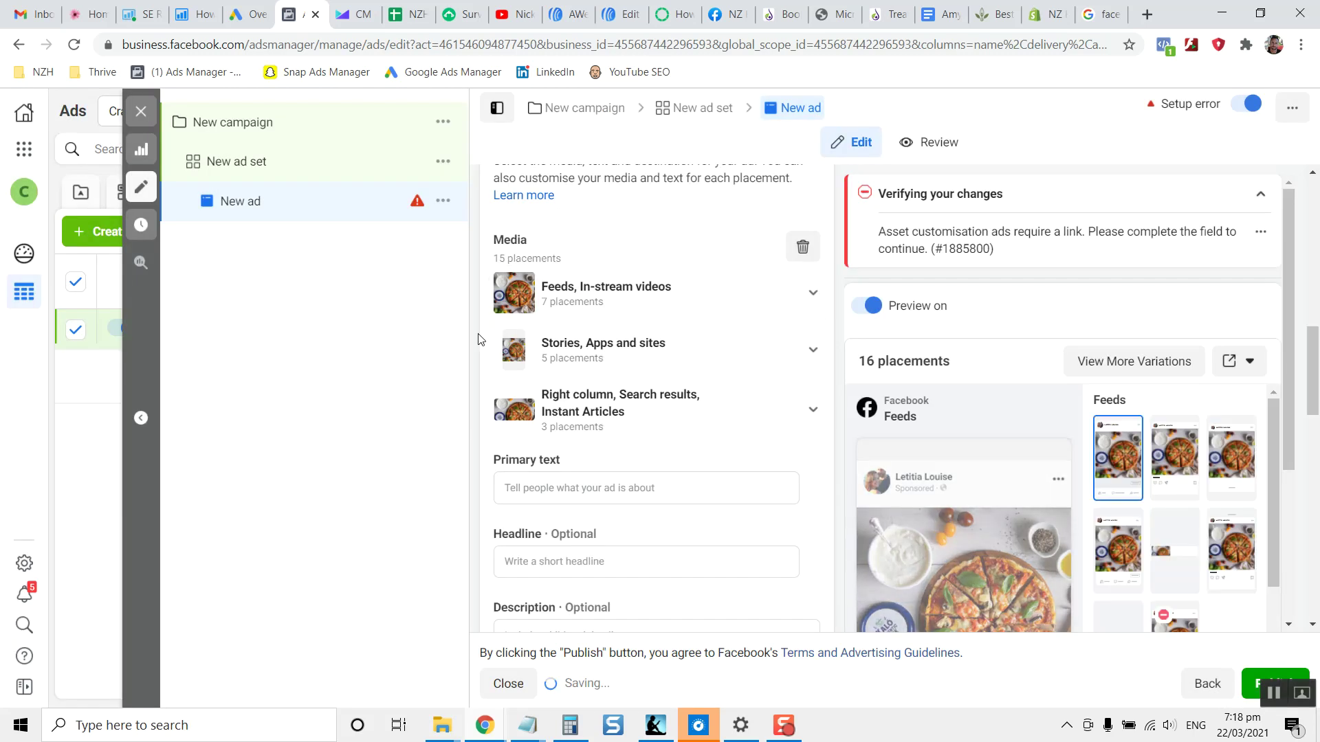
pyautogui.scroll(-1, 479, 339)
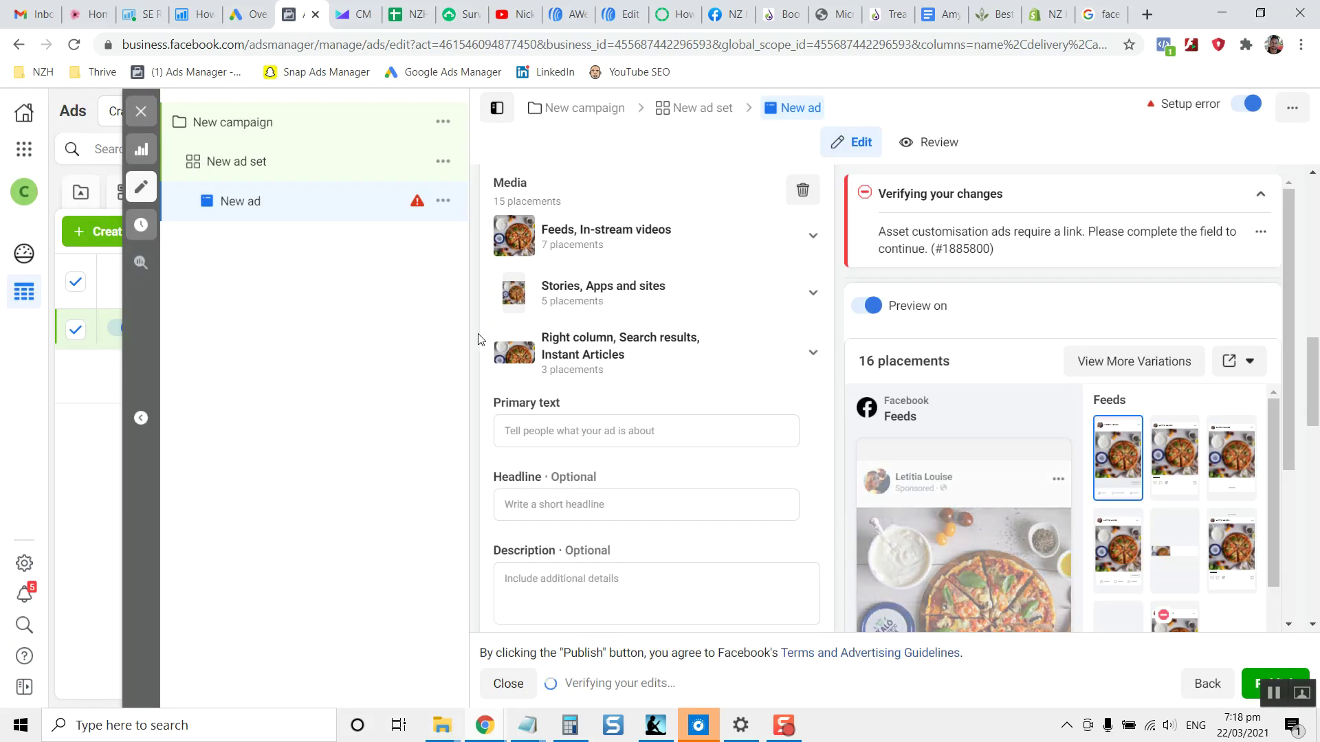
pyautogui.scroll(-3, 678, 357)
pyautogui.scroll(-5, 589, 448)
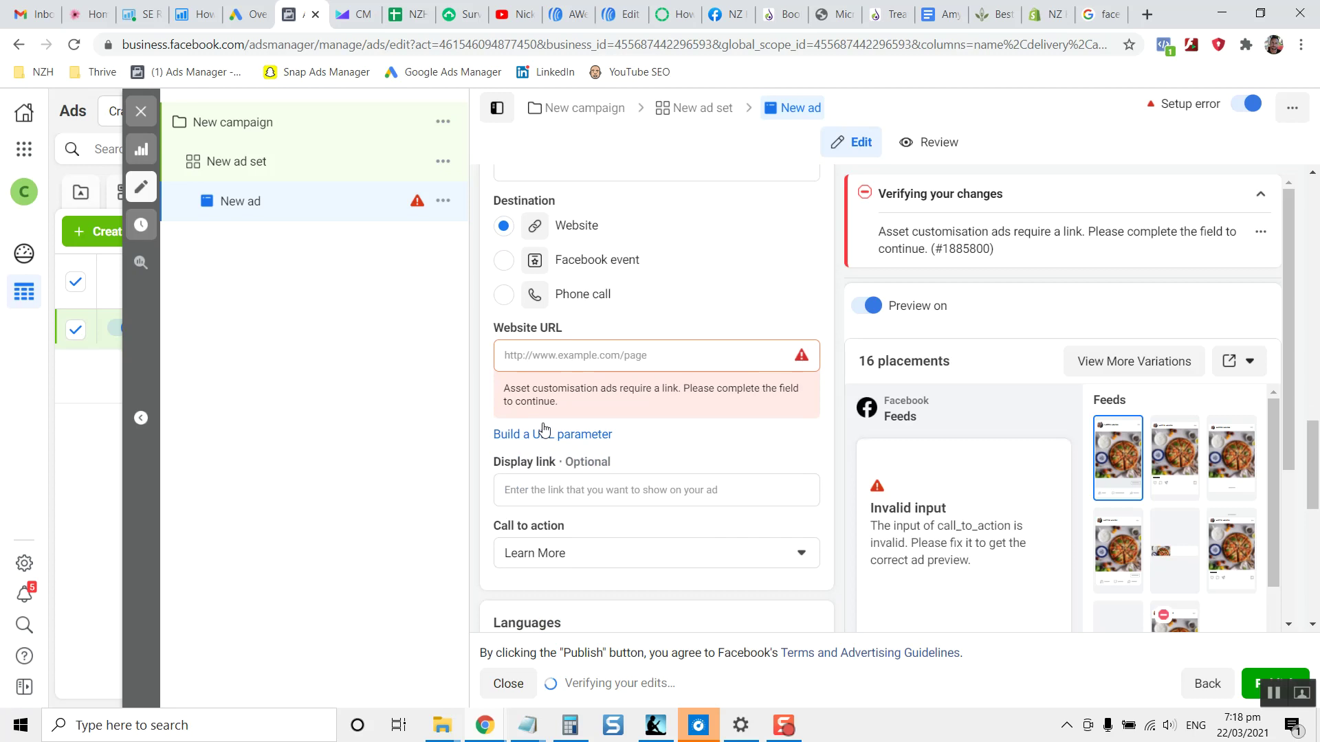
pyautogui.click(573, 358)
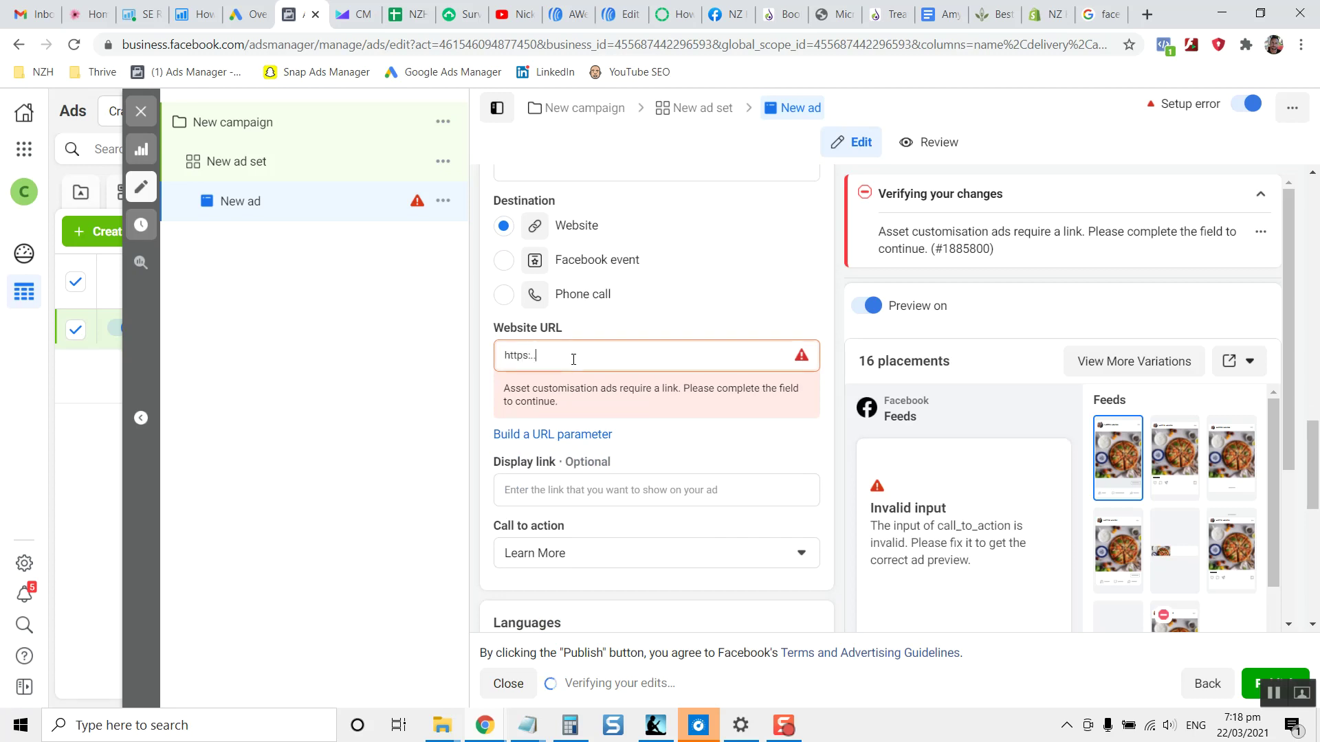
pyautogui.write('https://aweber.com')
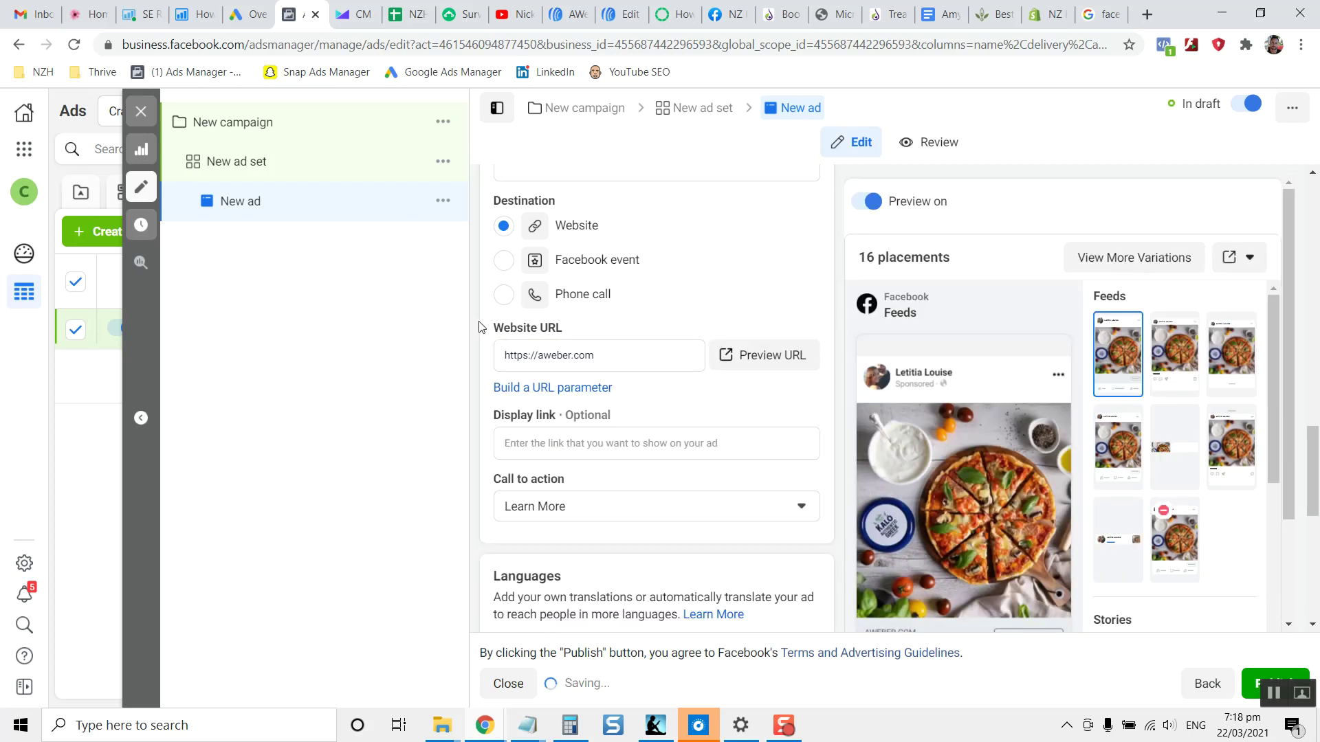
pyautogui.scroll(3, 594, 334)
pyautogui.scroll(2, 595, 333)
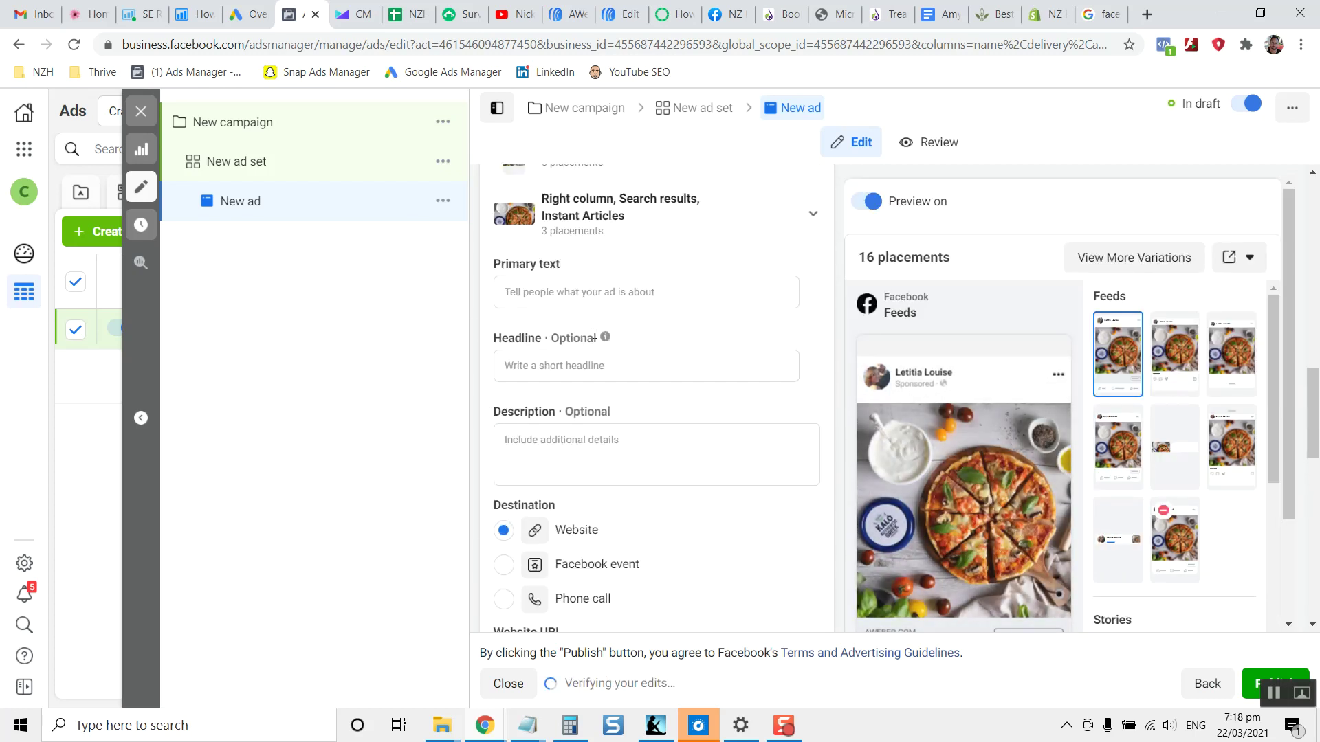
pyautogui.click(642, 293)
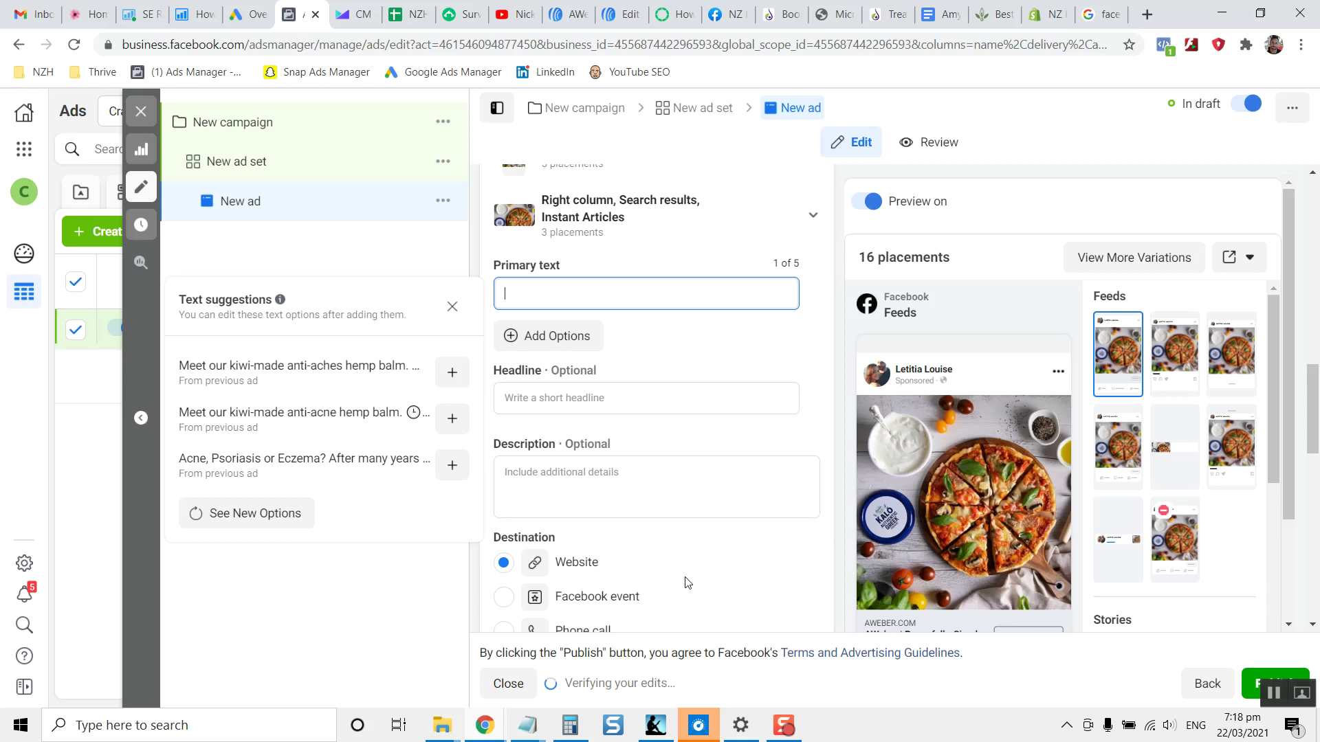
# Paste the opening paragraph of the Notepad ad copy into the Primary text field.
pyautogui.moveTo(543, 732)
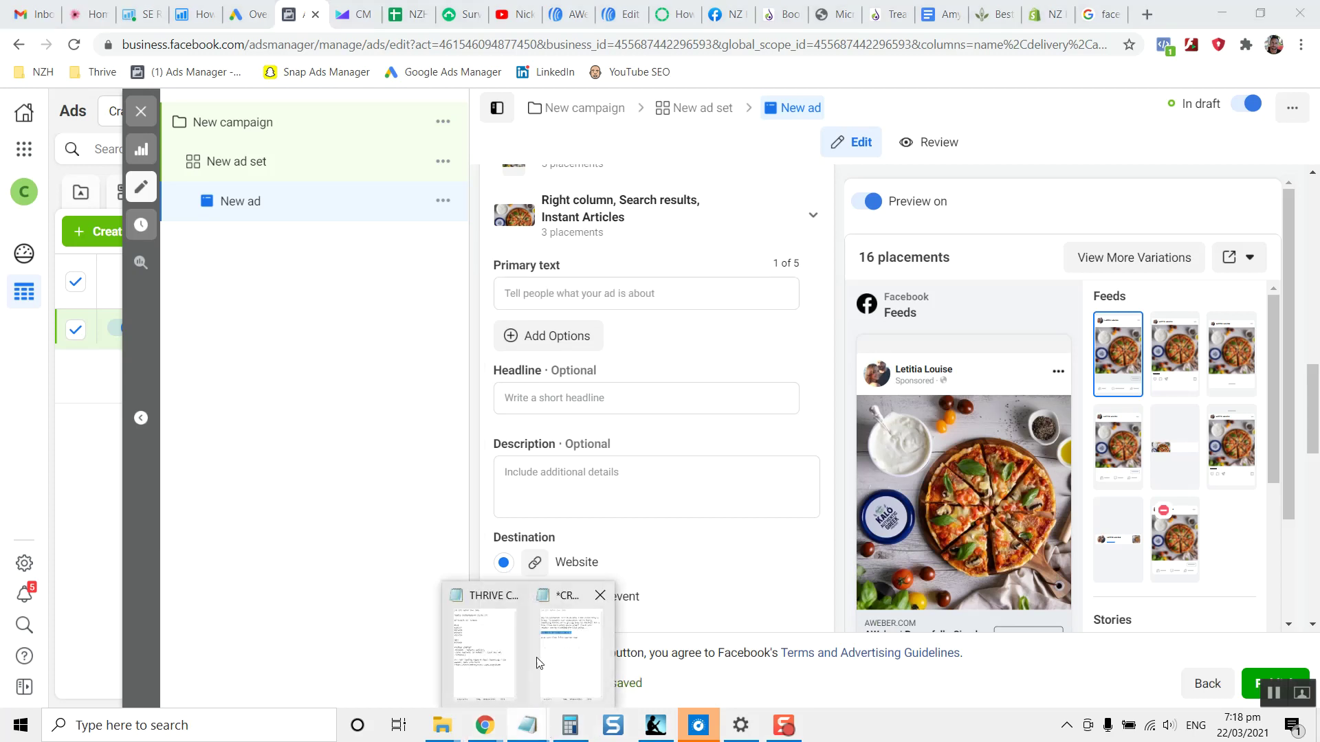
pyautogui.click(560, 660)
pyautogui.click(791, 200)
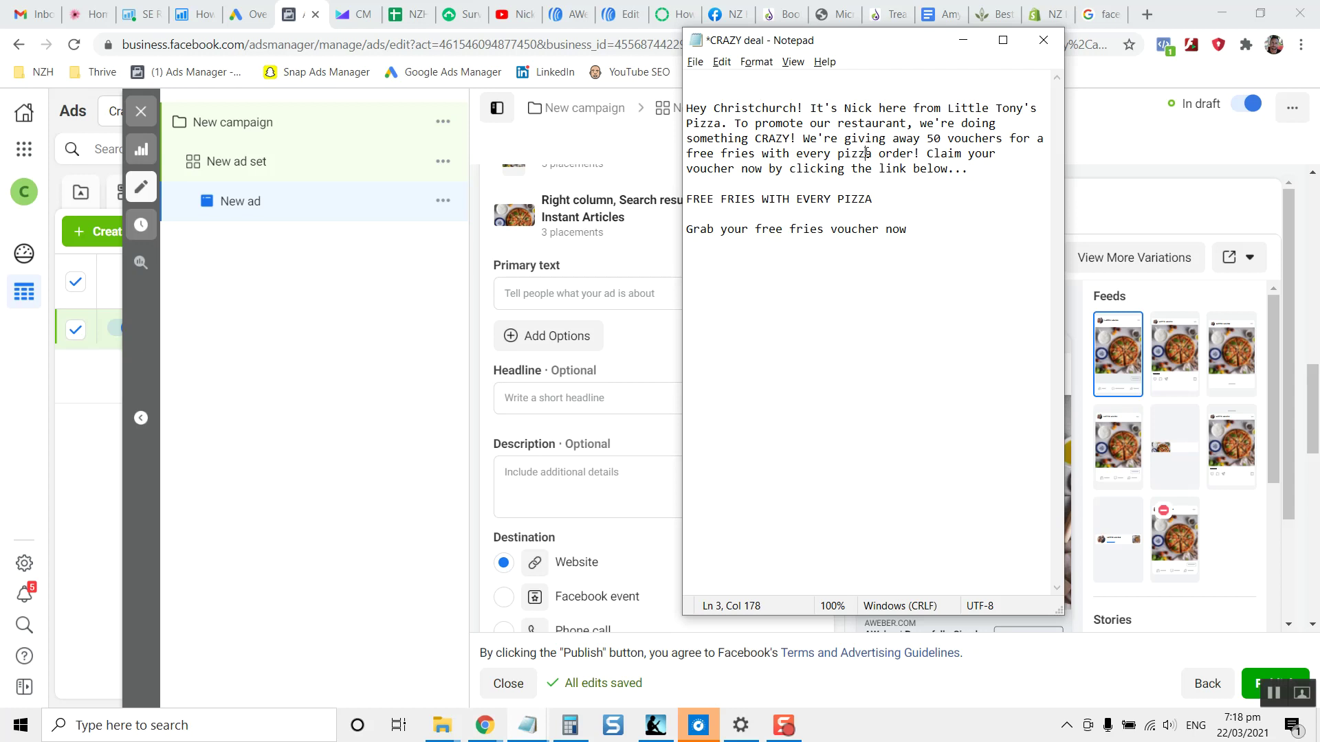
pyautogui.moveTo(969, 172); pyautogui.dragTo(686, 110)
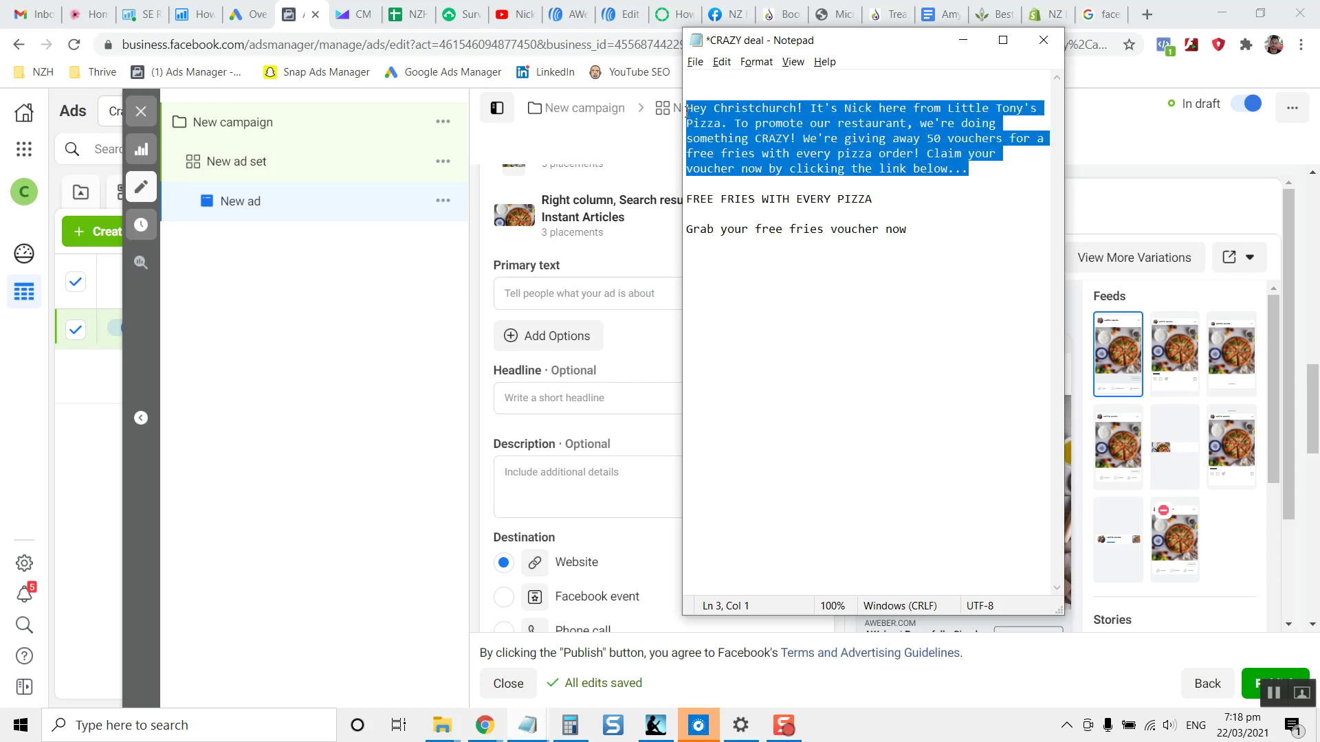
pyautogui.click(552, 291)
pyautogui.click(554, 292)
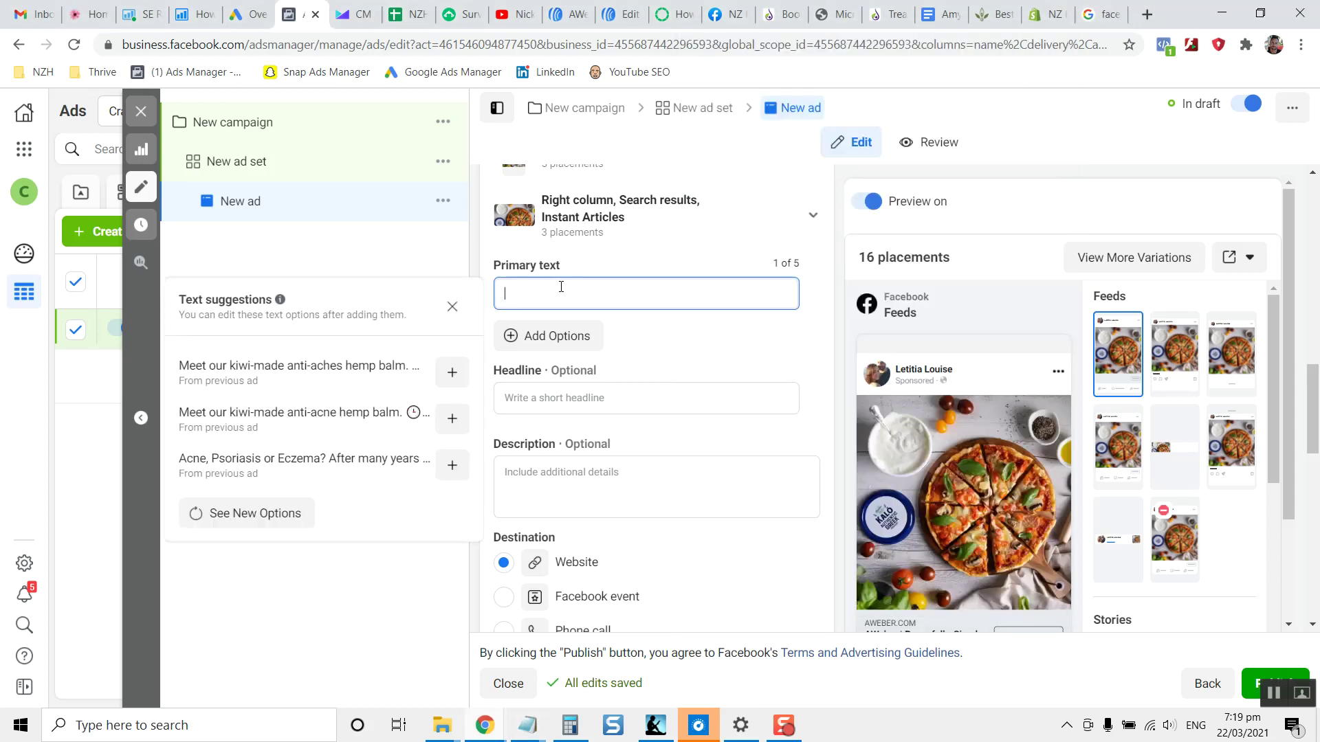
pyautogui.write("Hey Christchurch! It's Nick here from Little Tony's Pizza. To promote our restaurant, we're doing something CRAZY! We're giving away 50 vouchers for a free fries with every pizza order! Claim your voucher now by clicking the link below...")
# Paste FREE FRIES WITH EVERY PIZZA from the notes into the Headline field.
pyautogui.hotkey('alt', 'Tab')
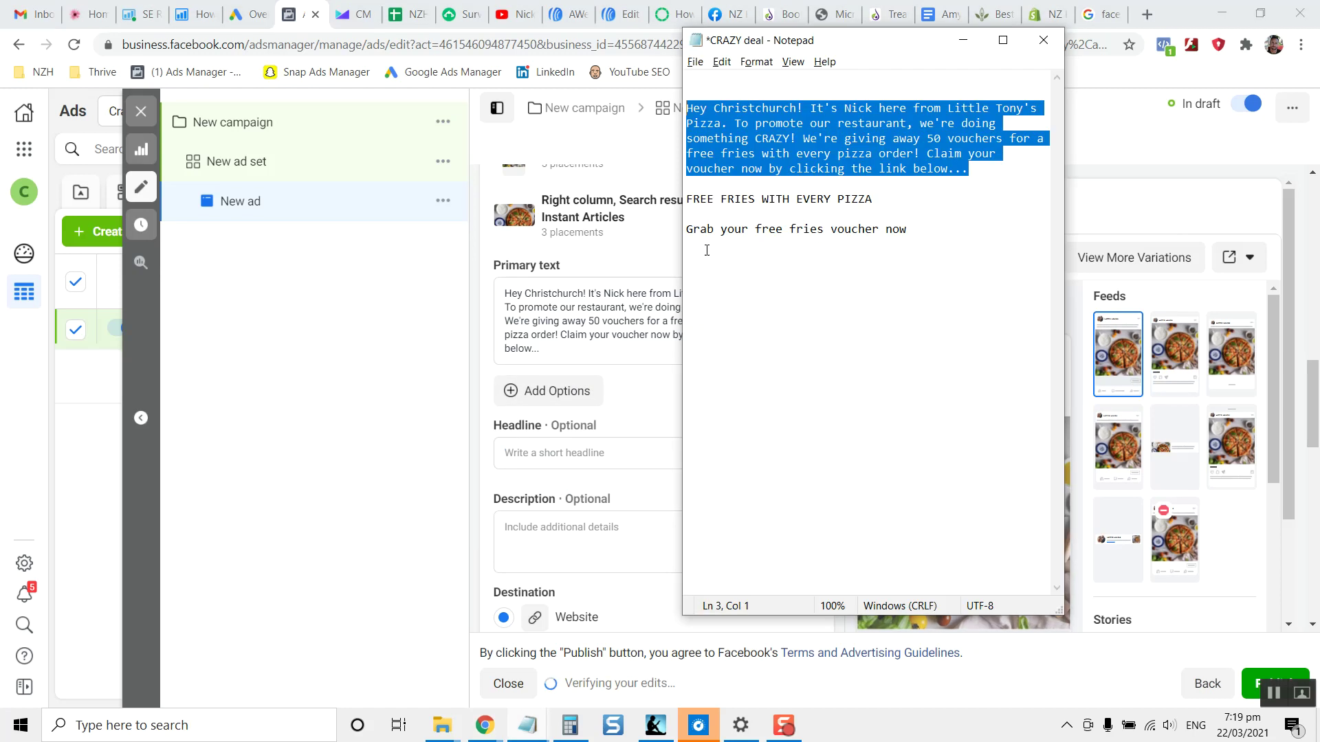
pyautogui.click(878, 200)
pyautogui.moveTo(878, 200); pyautogui.dragTo(684, 196)
pyautogui.hotkey('ctrl', 'c')
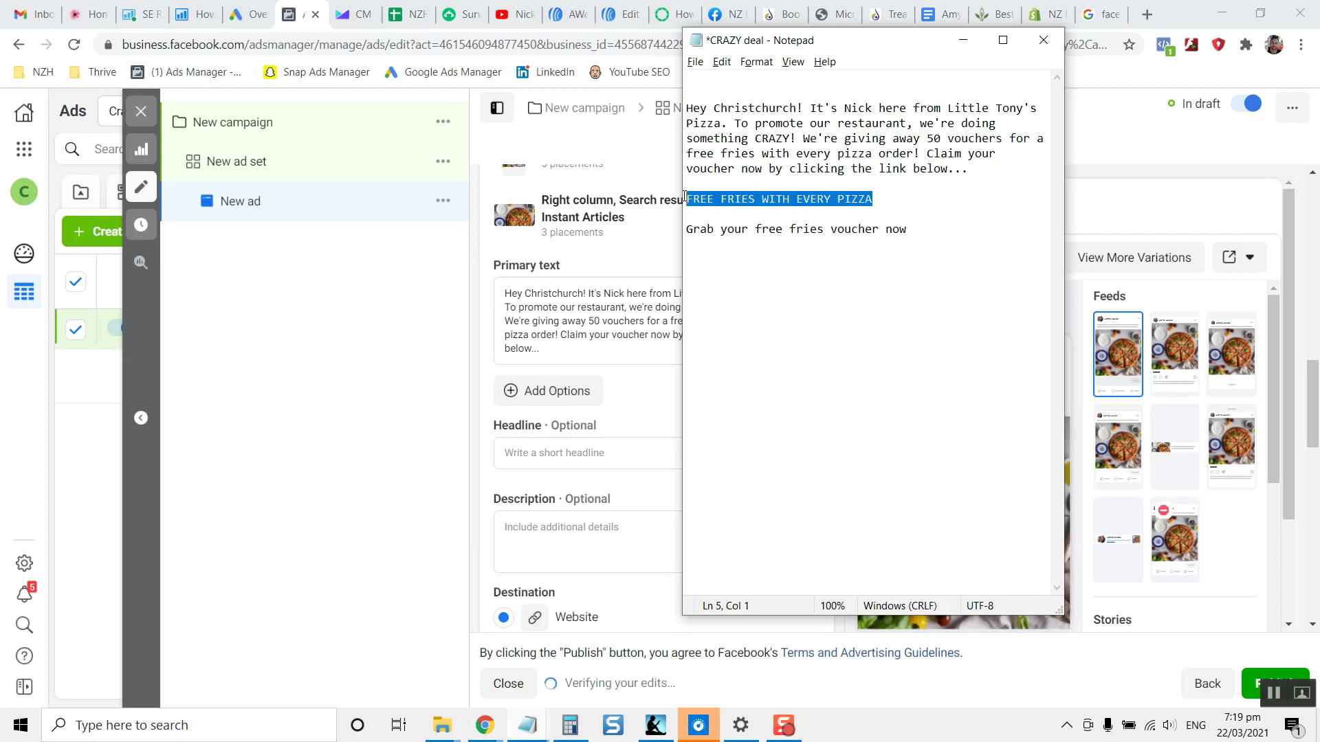
pyautogui.hotkey('alt', 'Tab')
pyautogui.click(621, 447)
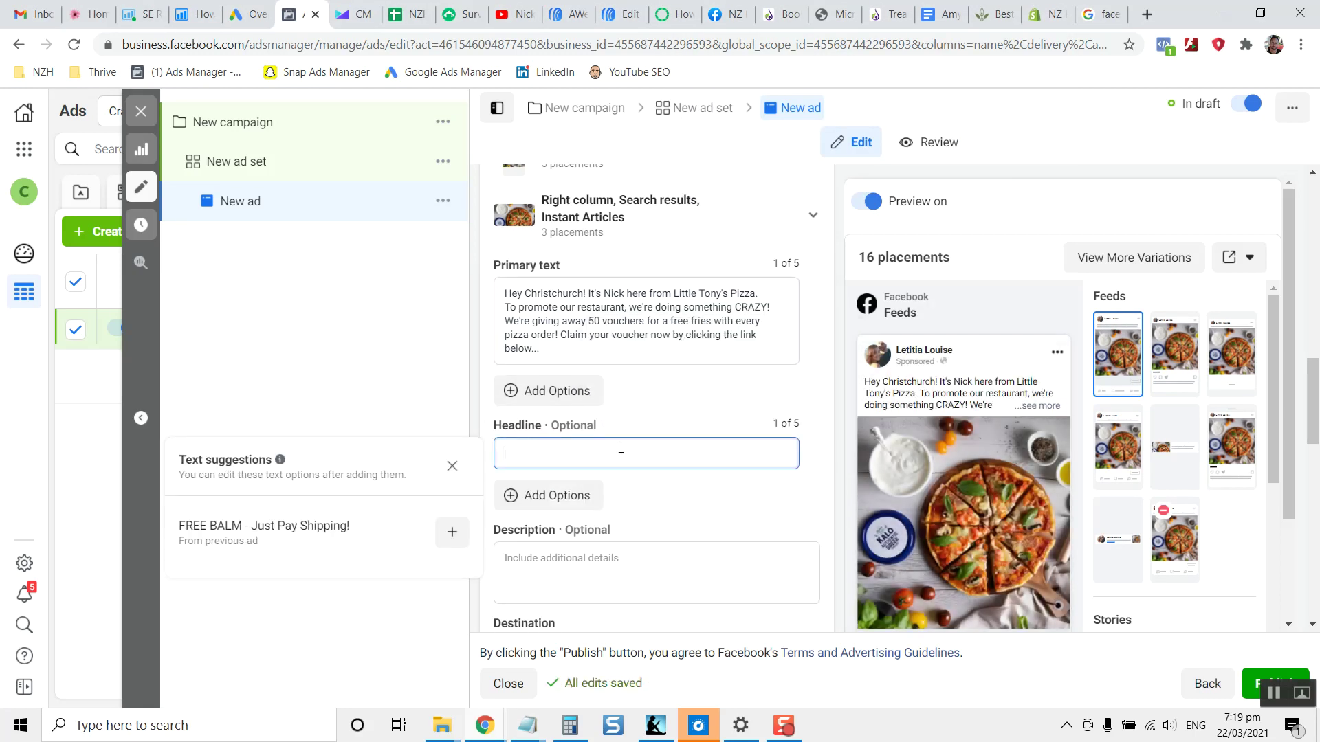
pyautogui.hotkey('ctrl', 'v')
# Paste 'Grab your free fries voucher now' from the notes into the Description field.
pyautogui.hotkey('alt', 'Tab')
pyautogui.click(904, 228)
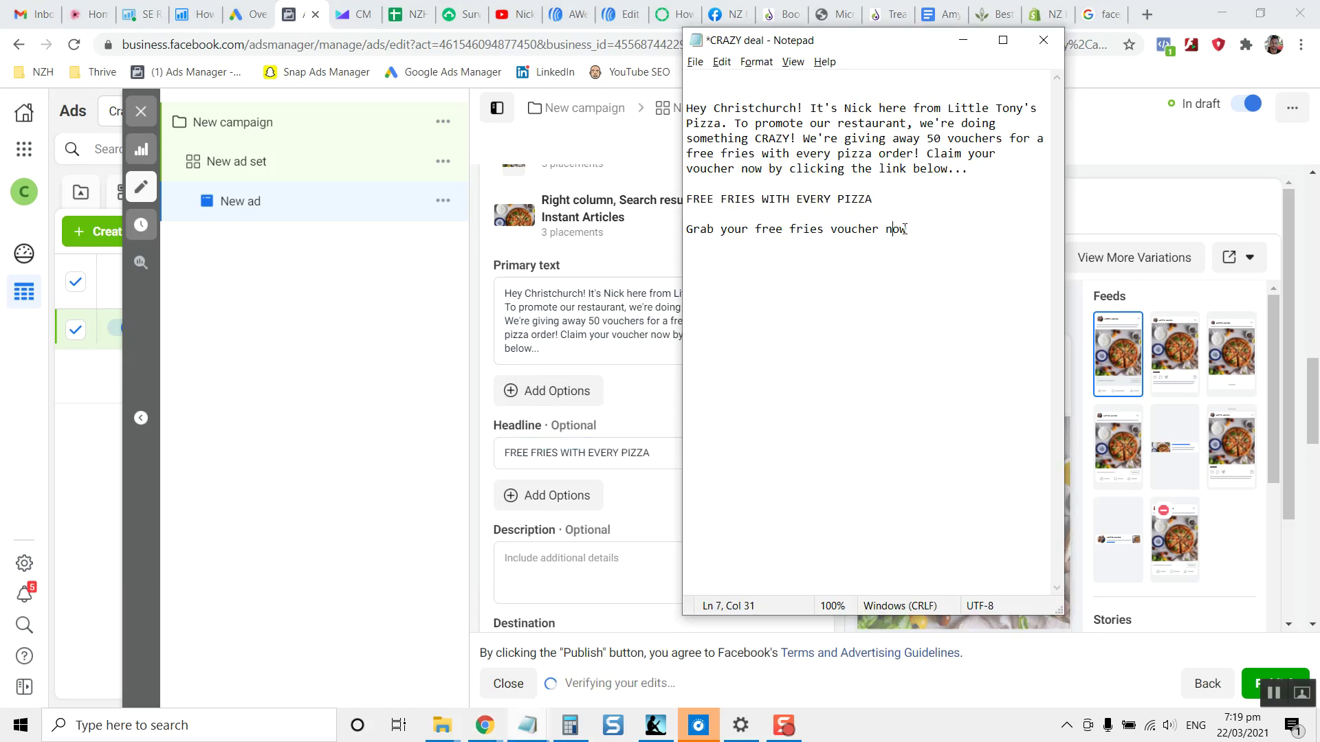
pyautogui.moveTo(905, 229); pyautogui.dragTo(685, 230)
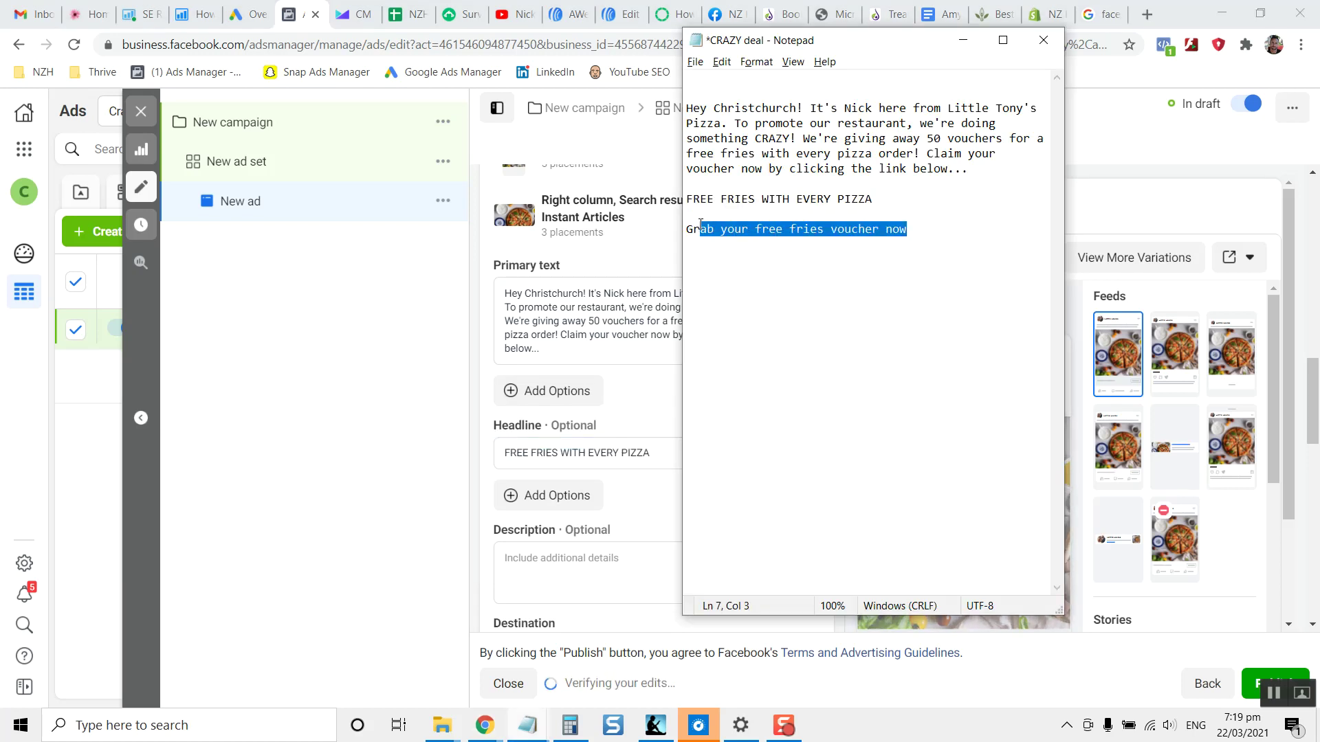
pyautogui.hotkey('ctrl', 'c')
pyautogui.hotkey('alt', 'Tab')
pyautogui.click(566, 553)
pyautogui.hotkey('ctrl', 'v')
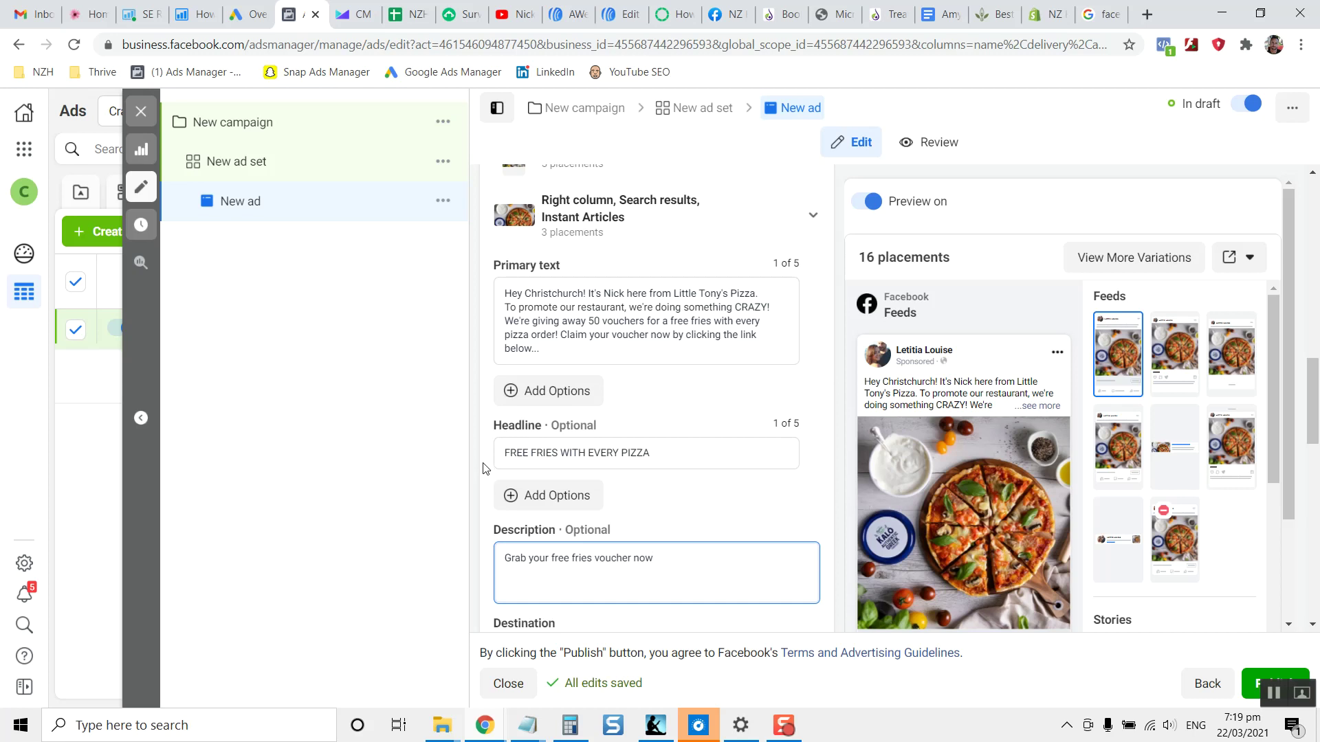
pyautogui.click(485, 464)
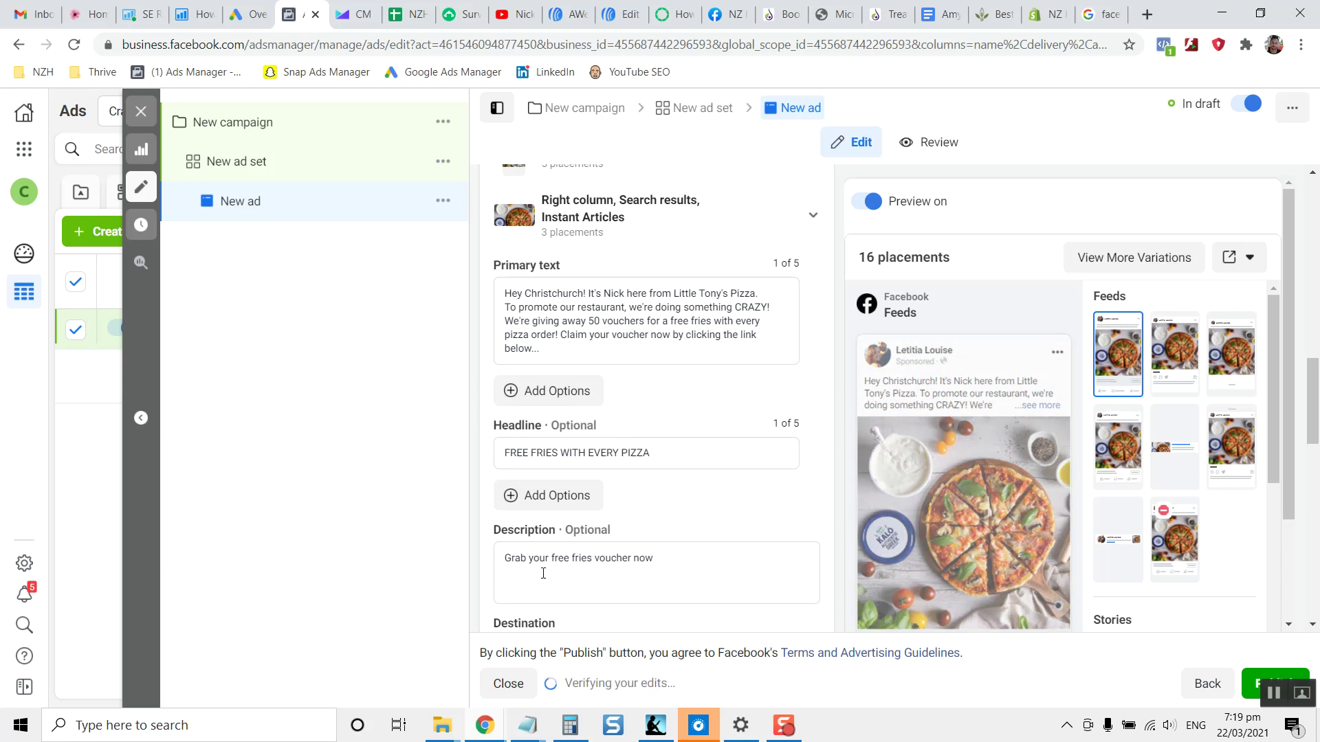
pyautogui.click(675, 557)
pyautogui.scroll(-2, 853, 530)
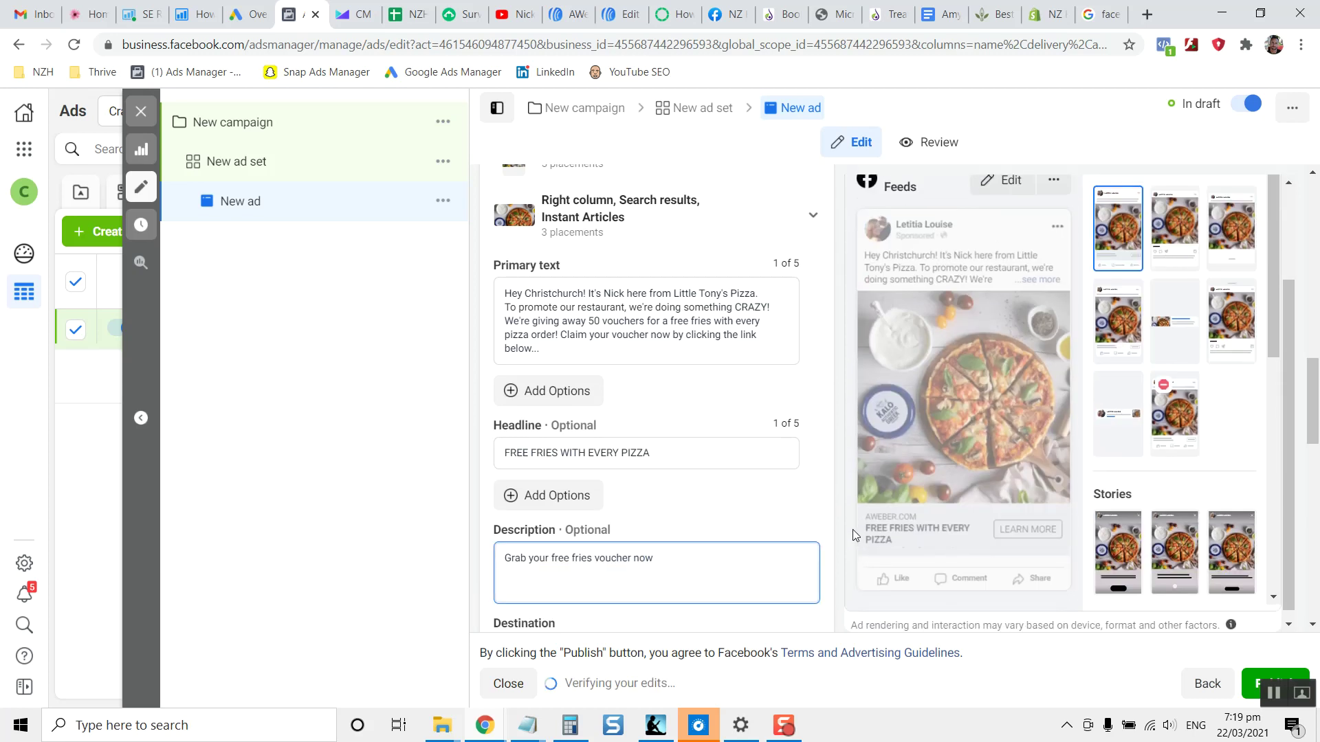
# Change the ad's call to action from Learn More to Get Offer.
pyautogui.scroll(-3, 791, 484)
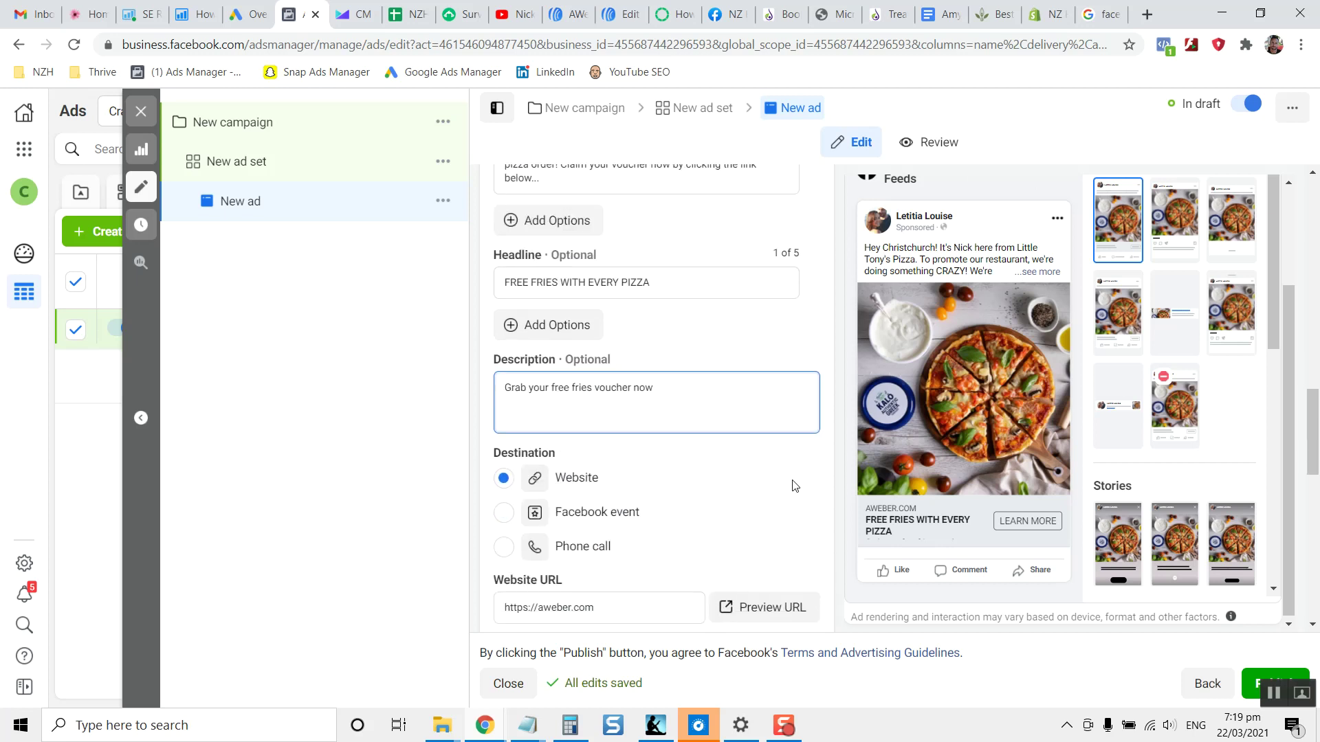
pyautogui.click(617, 602)
pyautogui.click(481, 456)
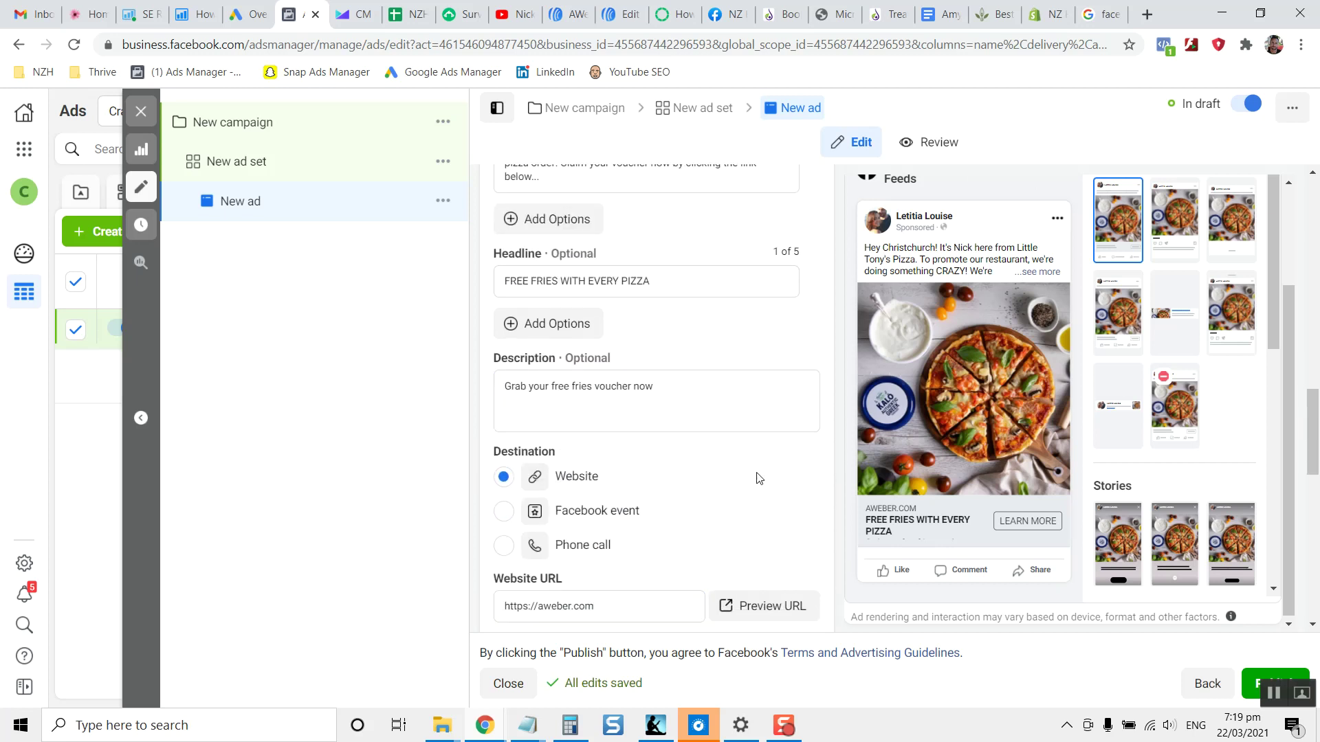
pyautogui.scroll(-6, 660, 472)
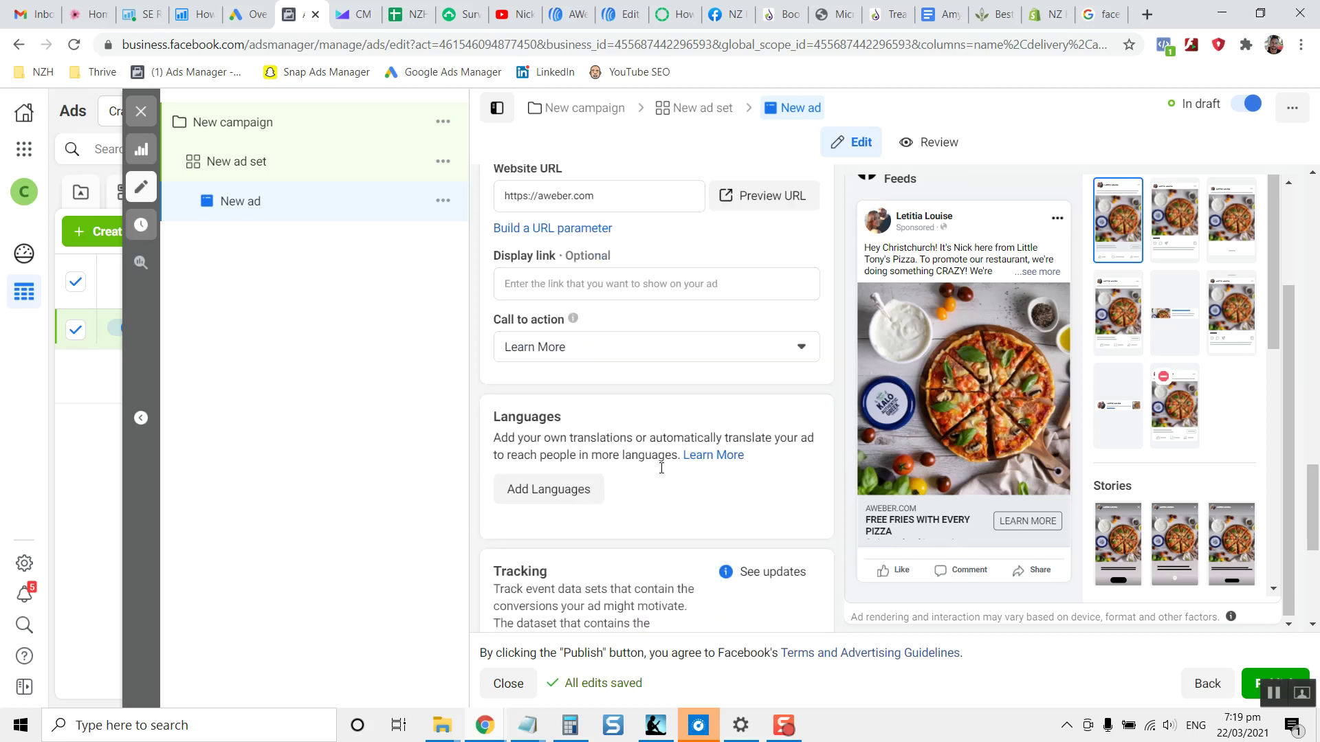
pyautogui.click(576, 336)
pyautogui.scroll(1, 571, 385)
pyautogui.scroll(-5, 560, 426)
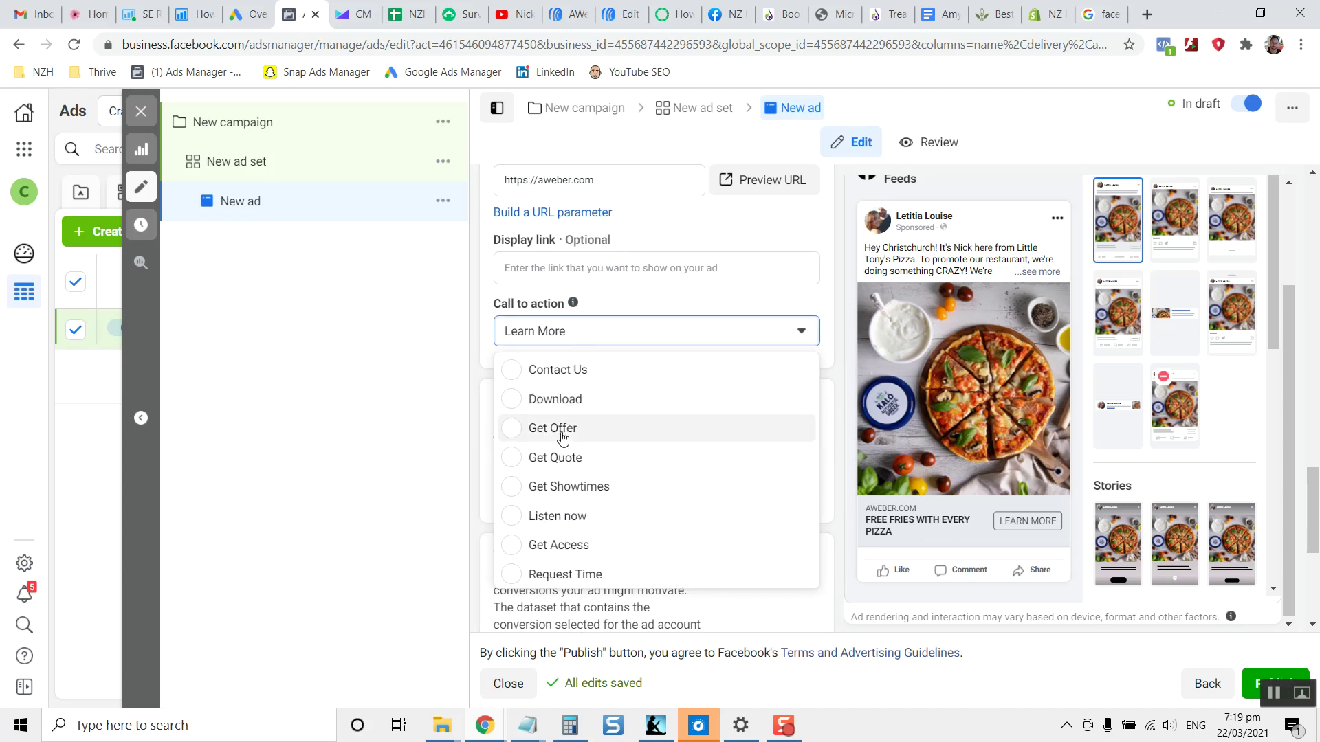
pyautogui.click(558, 431)
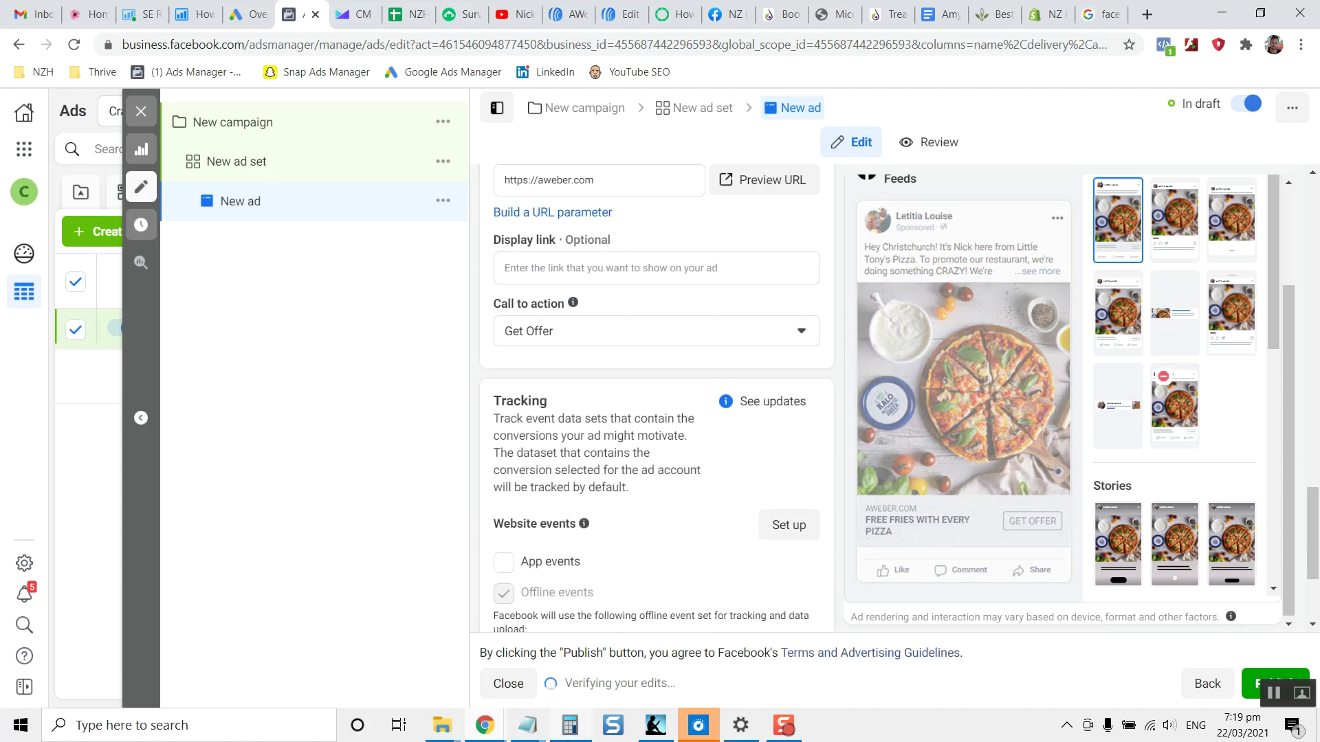
pyautogui.moveTo(584, 523)
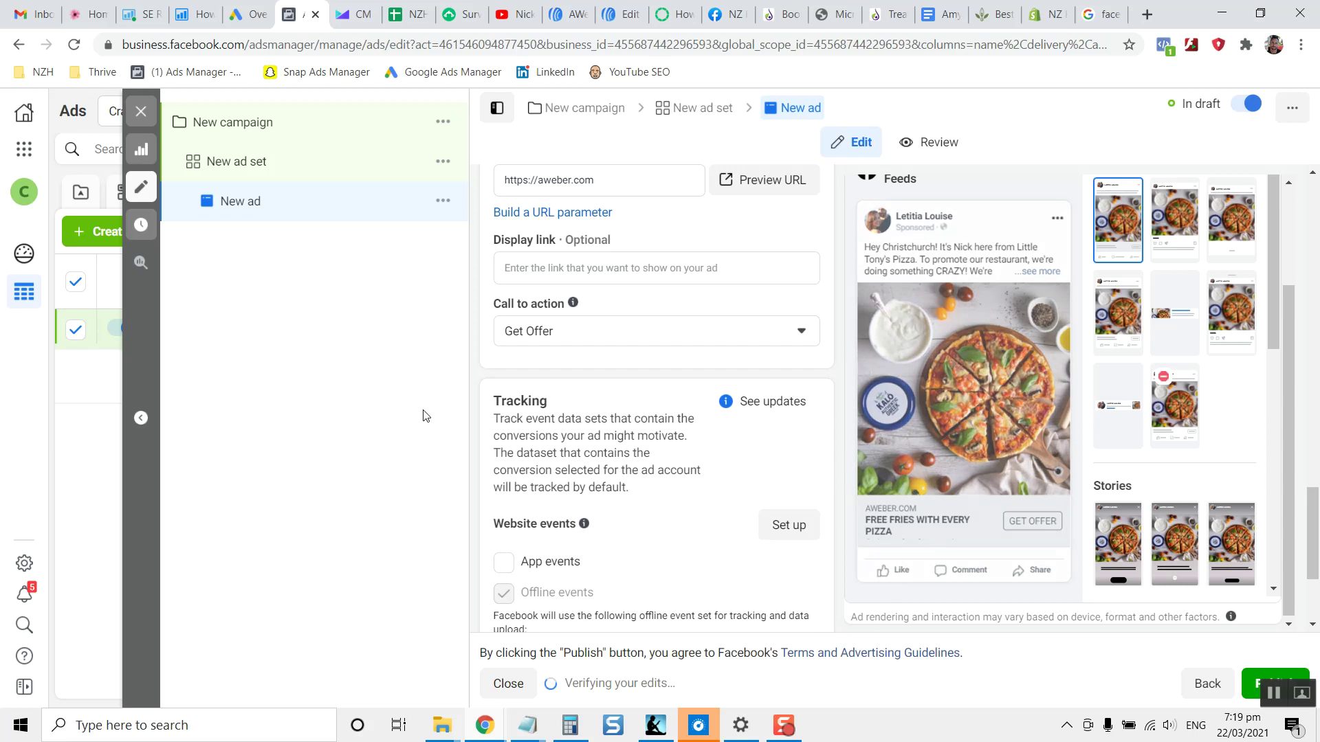
pyautogui.scroll(2, 481, 401)
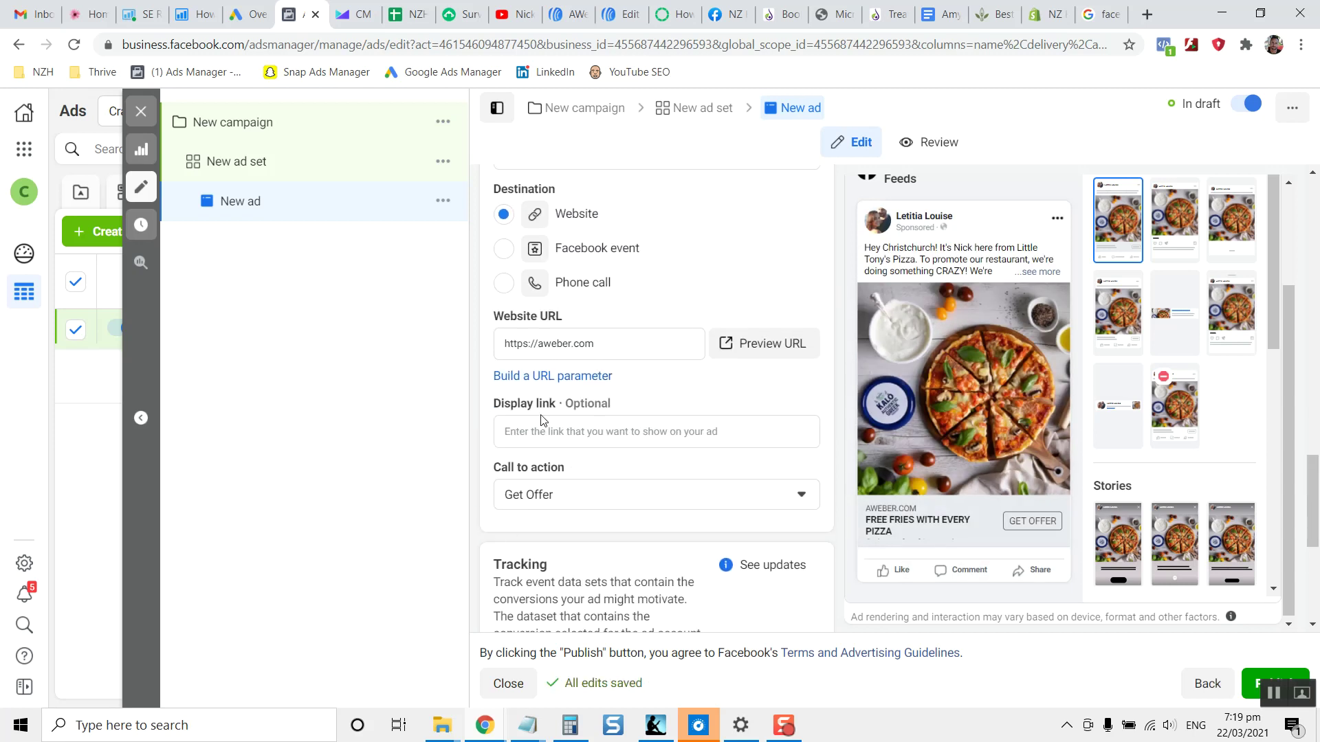
pyautogui.scroll(3, 539, 420)
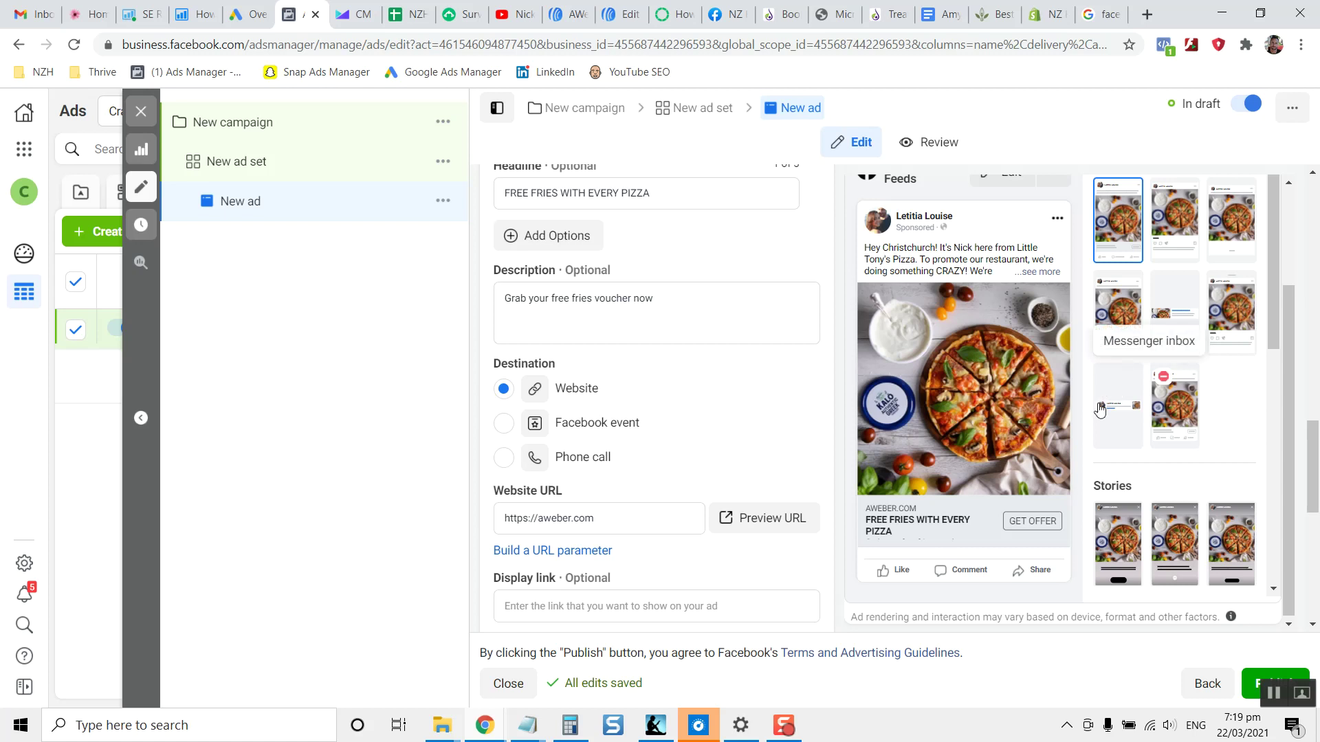
pyautogui.scroll(-1, 1099, 412)
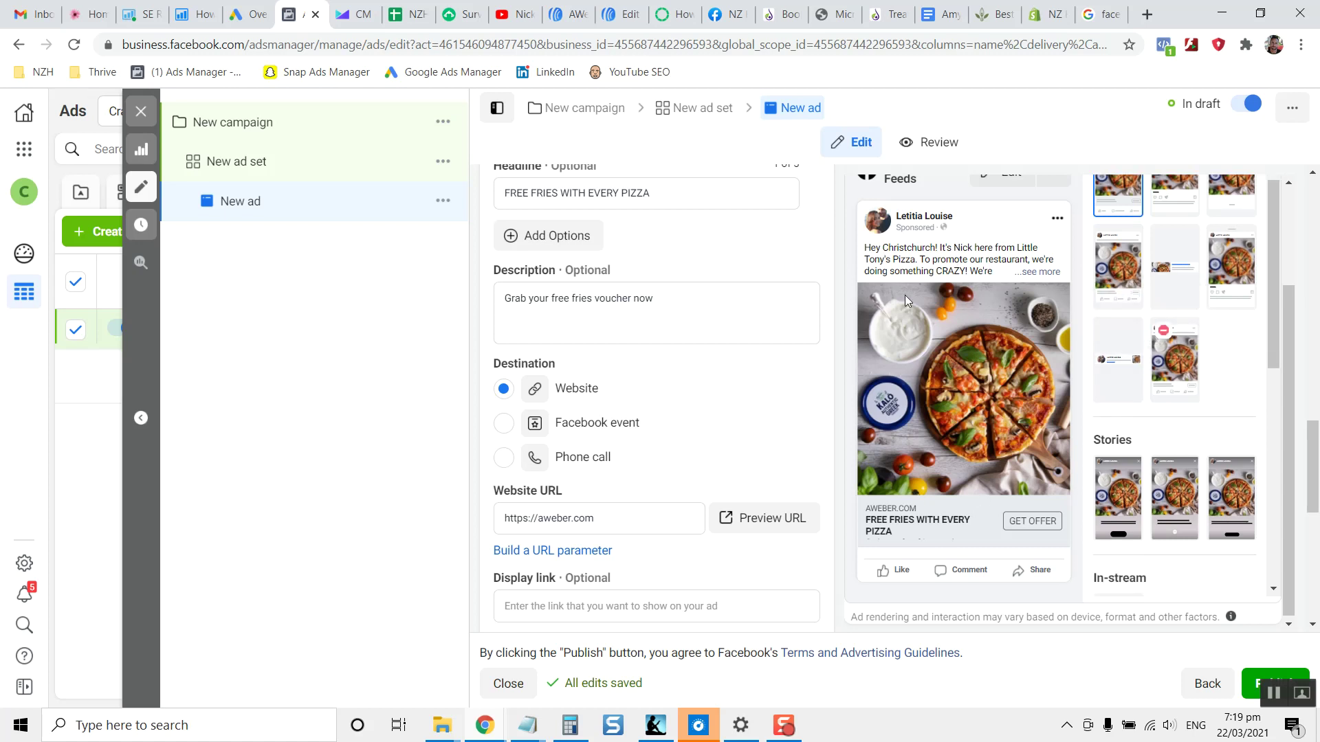
pyautogui.moveTo(618, 300); pyautogui.dragTo(678, 303)
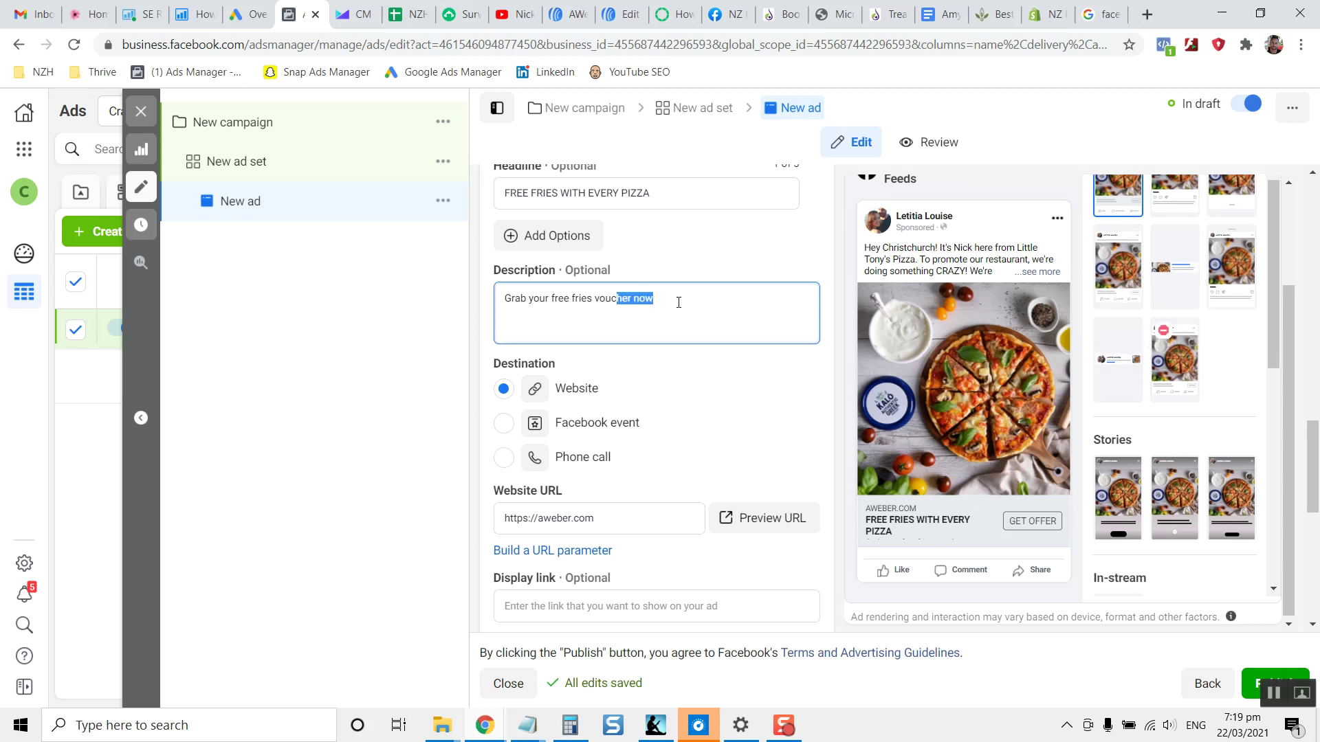
pyautogui.click(669, 302)
pyautogui.scroll(4, 482, 368)
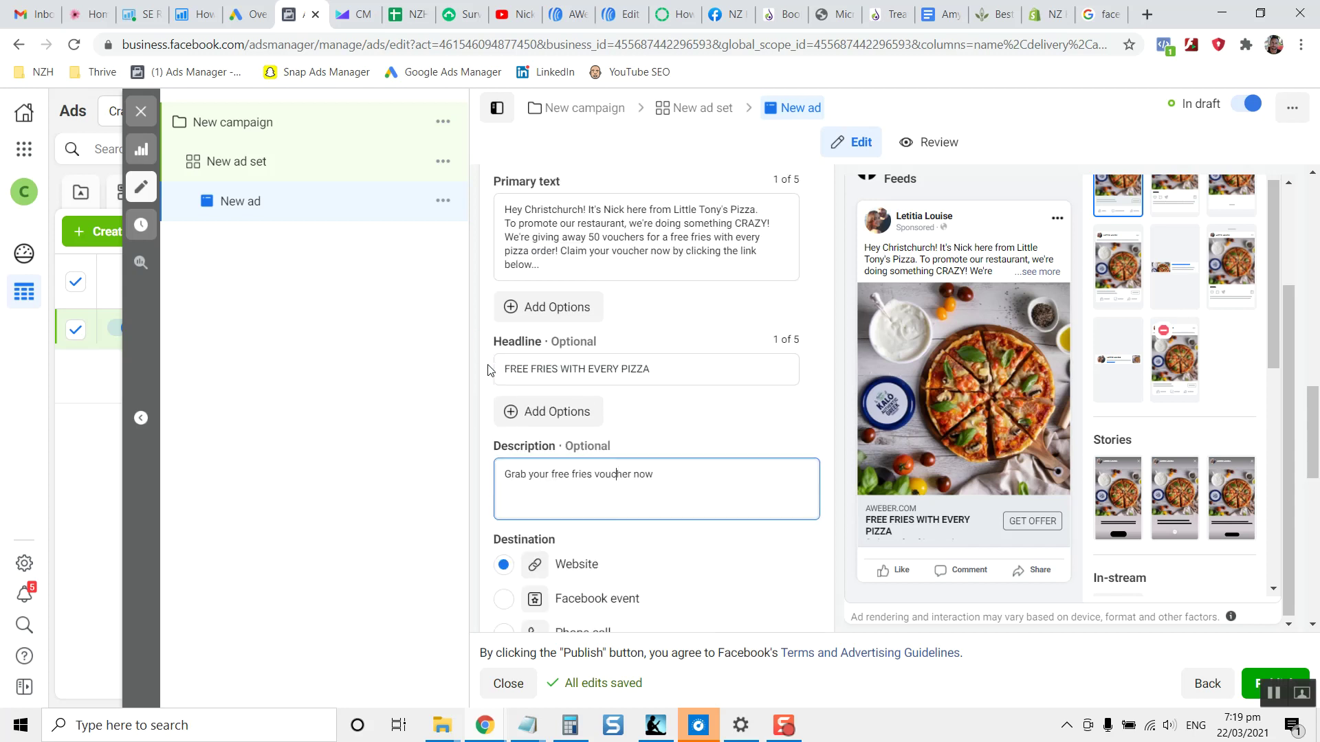
pyautogui.scroll(1, 584, 336)
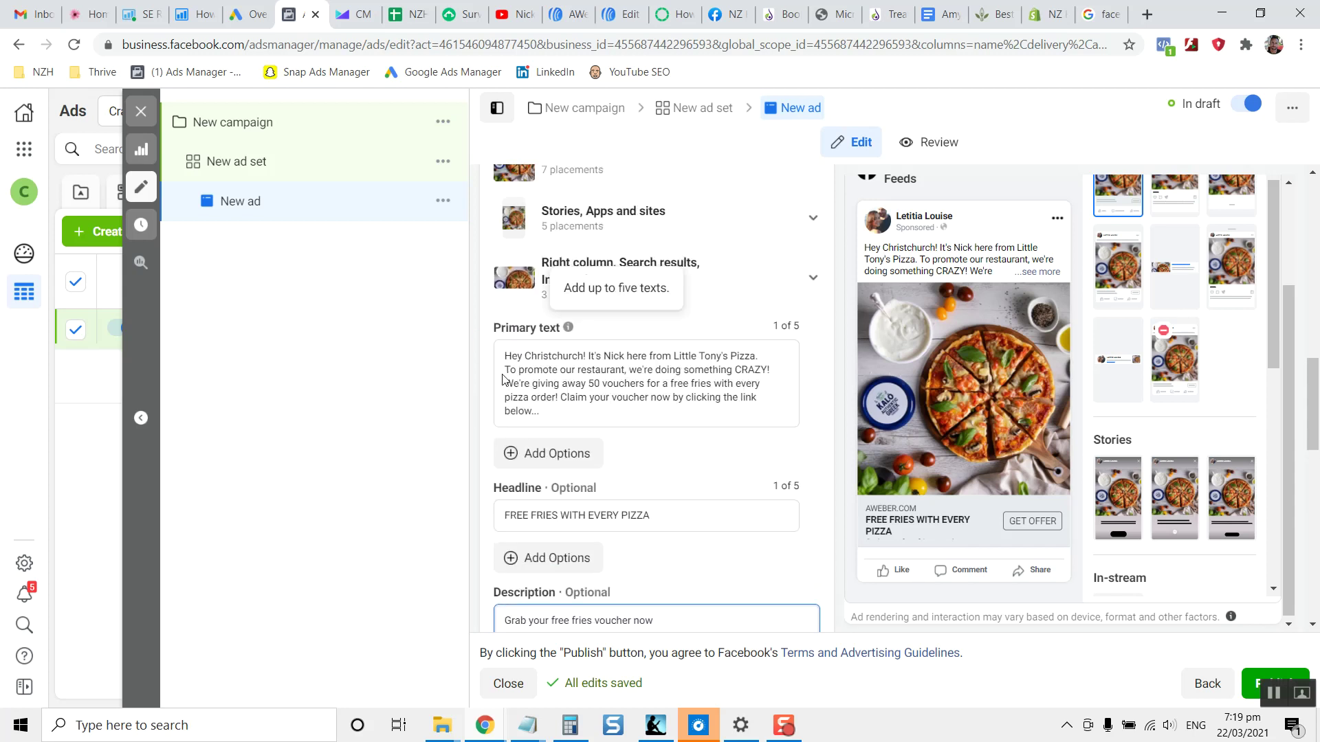
pyautogui.click(586, 358)
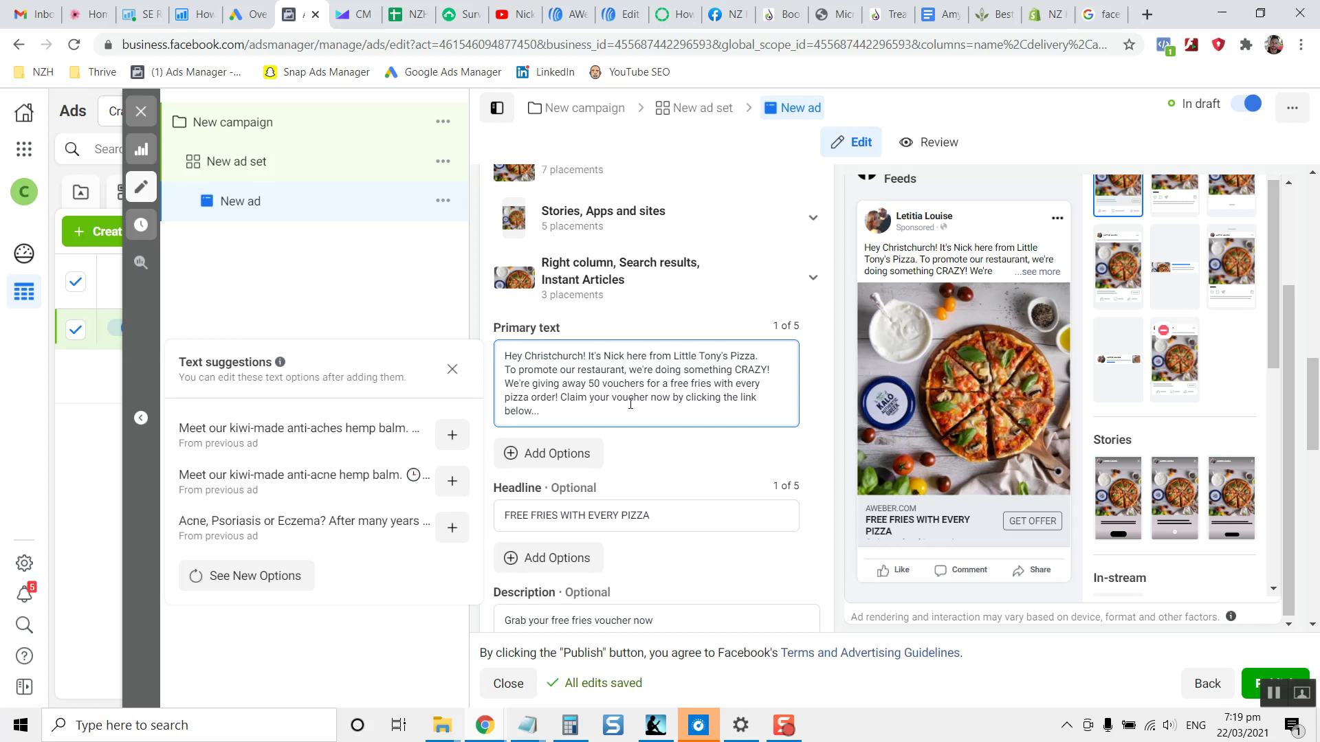
pyautogui.click(479, 315)
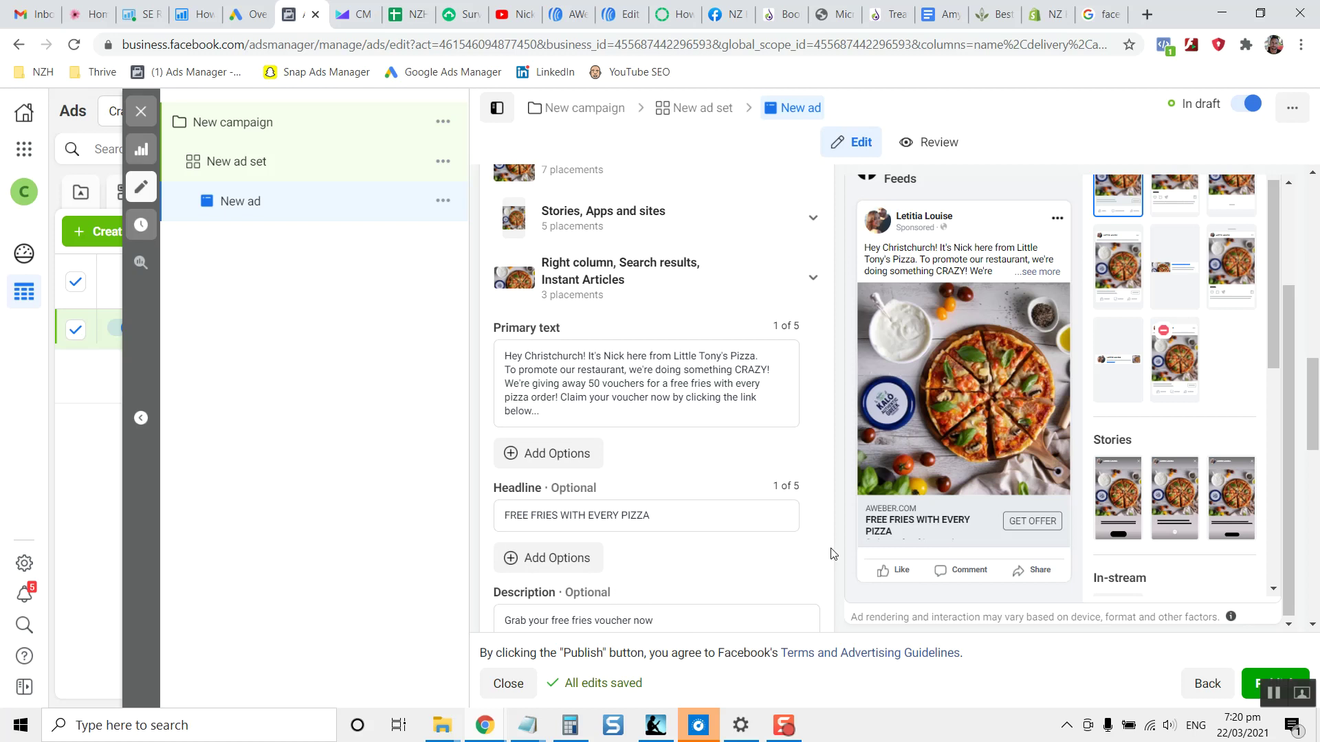
pyautogui.moveTo(788, 725)
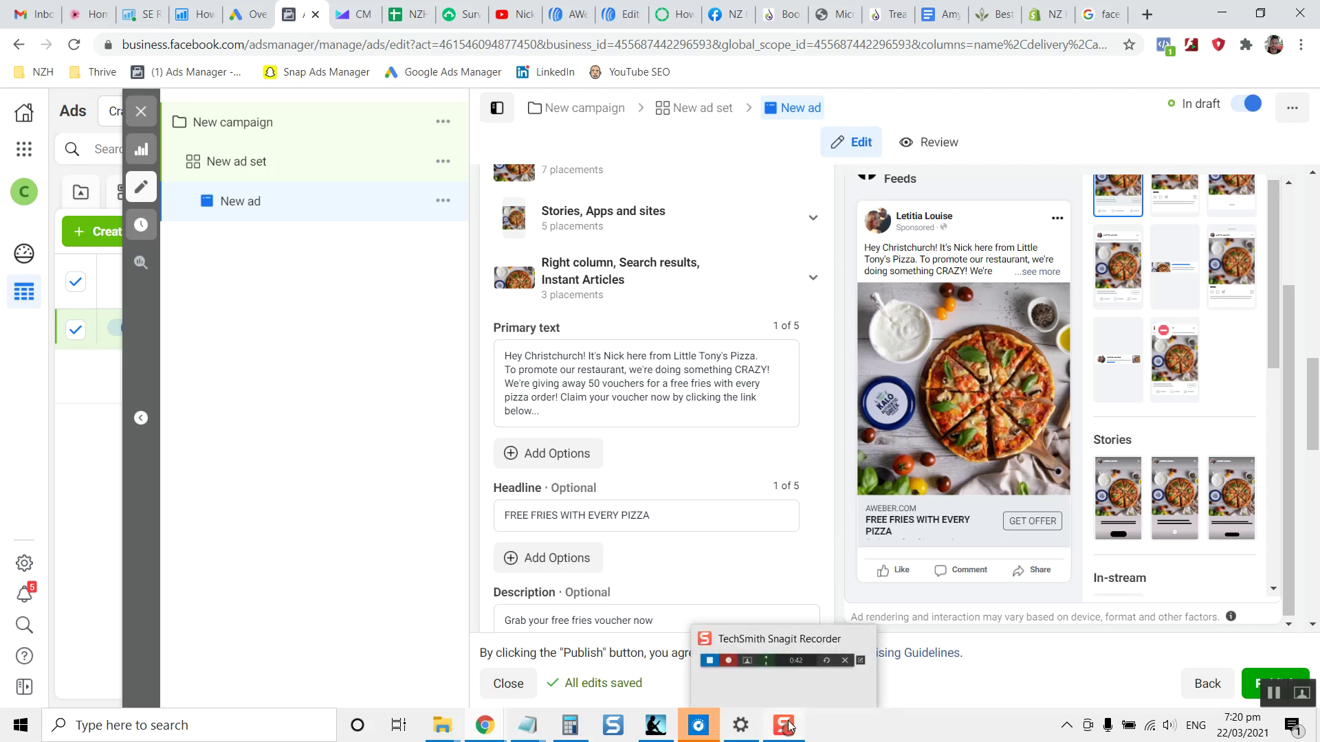